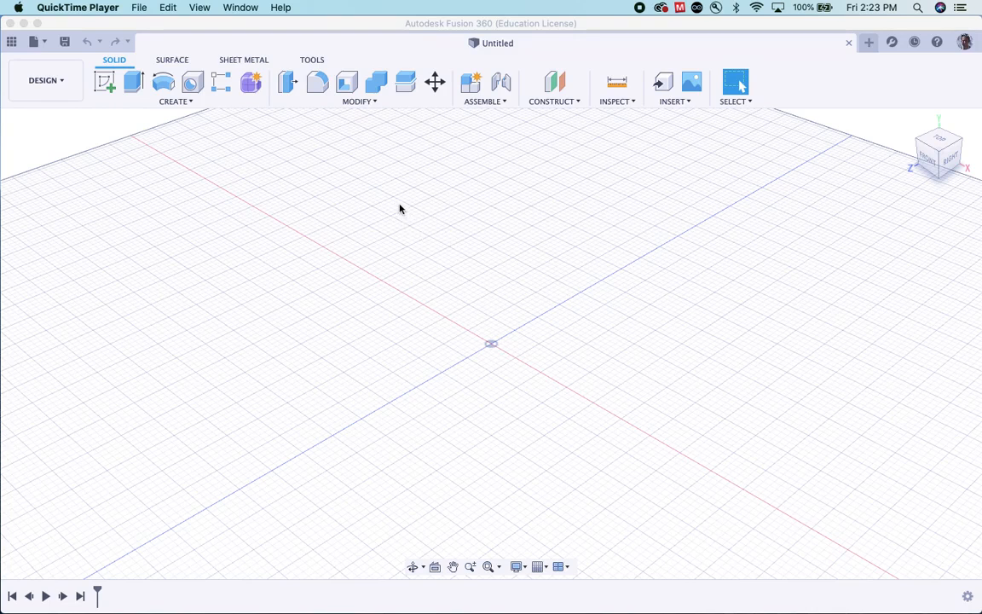
Show the project files and save the empty design as "Drawing Demo" in the Wheel Assembly Model project
{"action": "left_click", "coordinate": [11, 41]}
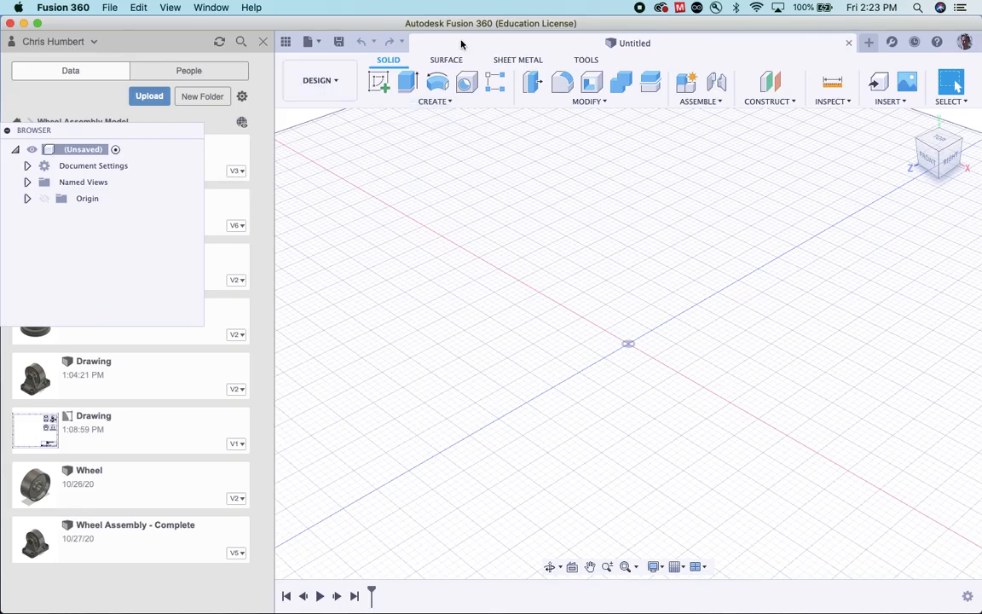
{"action": "left_click", "coordinate": [339, 41]}
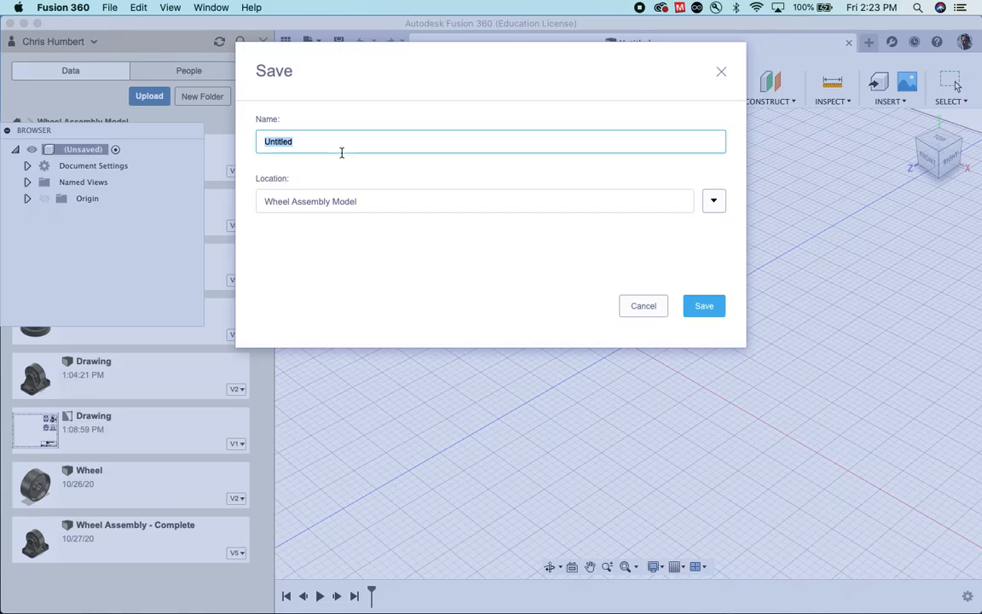
{"action": "type", "text": "Drawing Demo"}
{"action": "left_click", "coordinate": [708, 306]}
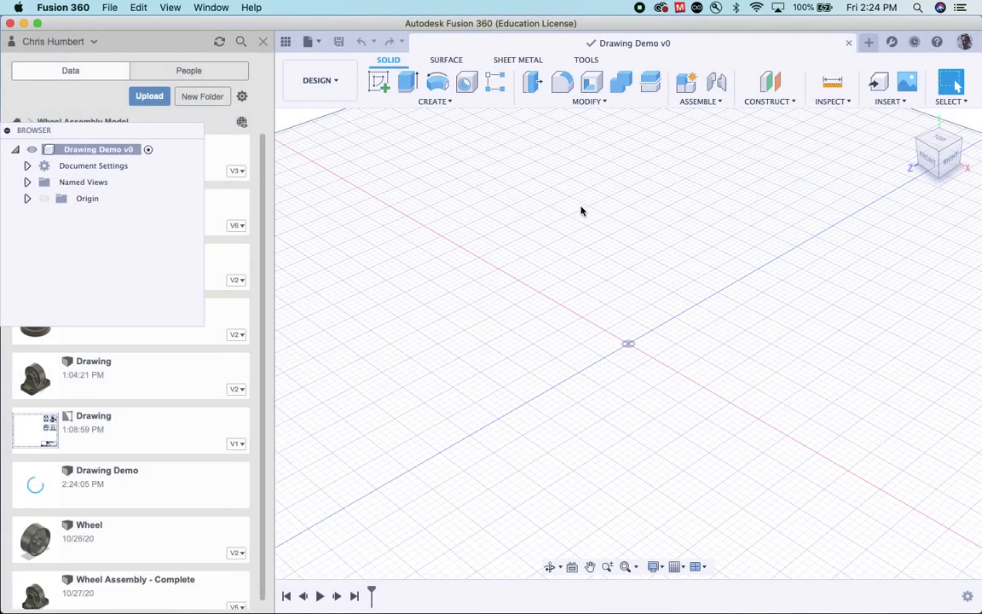
Try to create a new drawing from the empty Drawing Demo design with sheet size C (22in x 17in)
{"action": "left_click", "coordinate": [336, 82]}
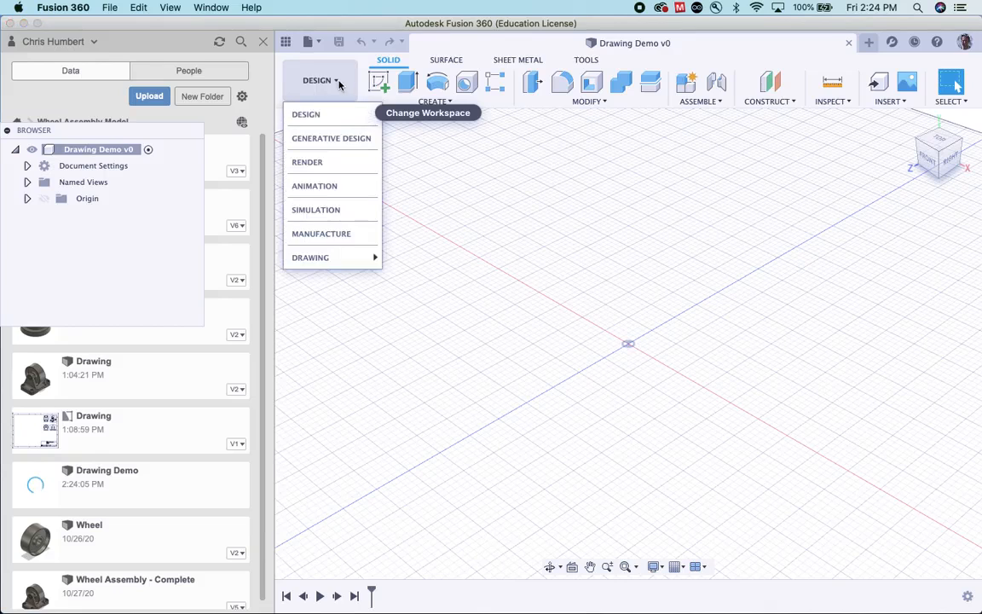
{"action": "mouse_move", "coordinate": [340, 261]}
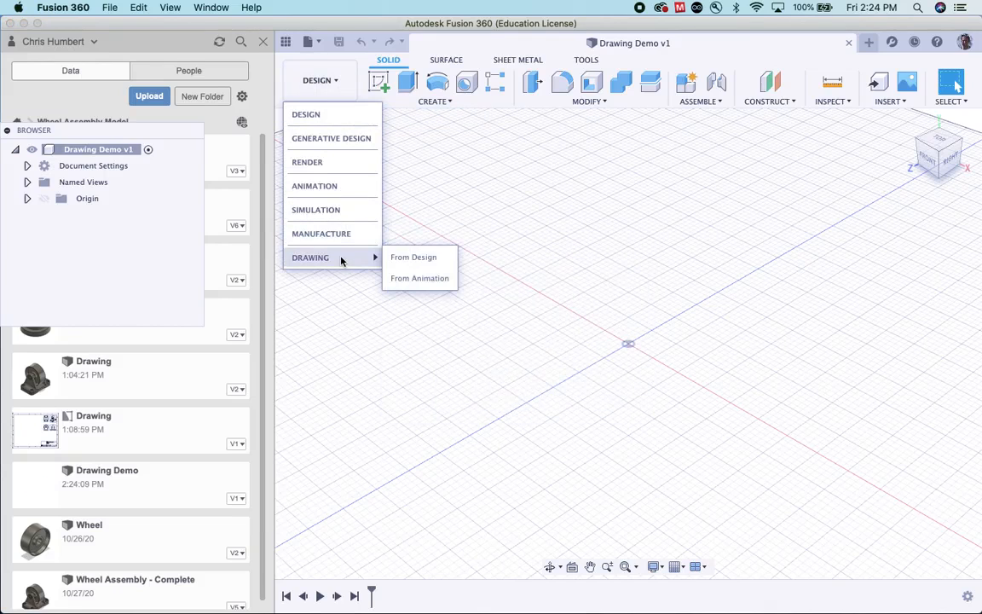
{"action": "left_click", "coordinate": [442, 258]}
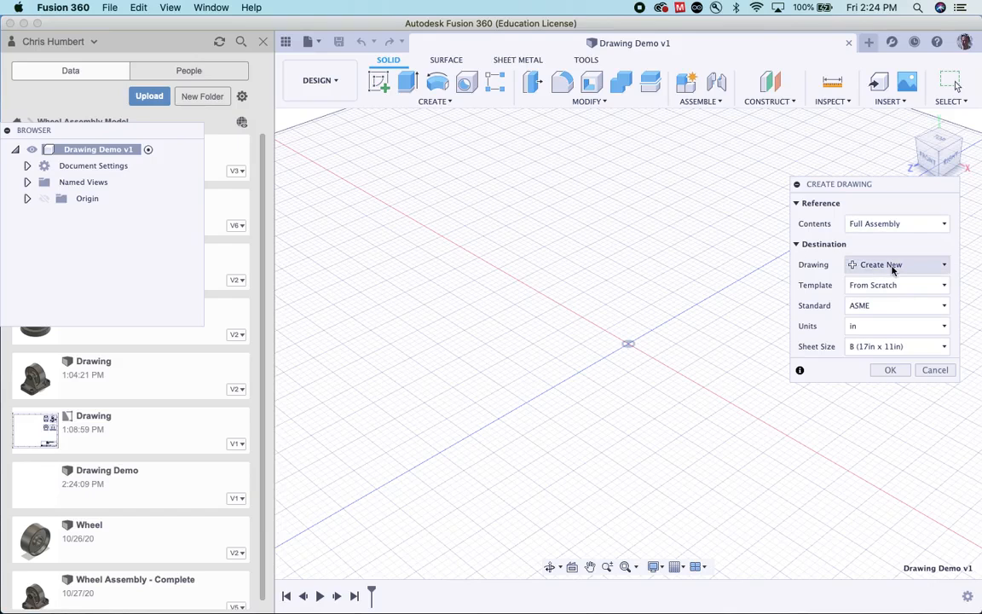
{"action": "left_click", "coordinate": [894, 347]}
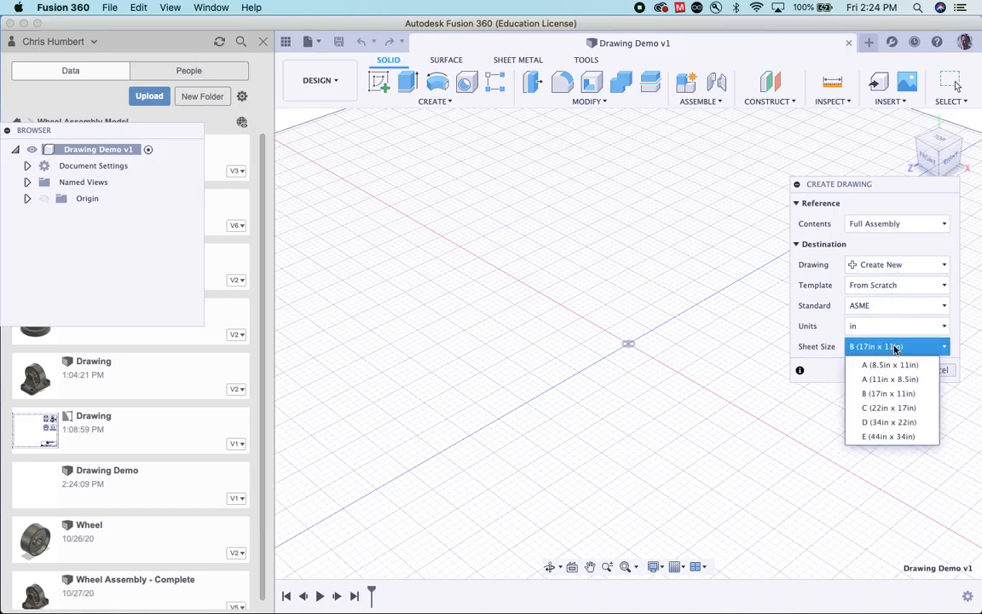
{"action": "left_click", "coordinate": [897, 407]}
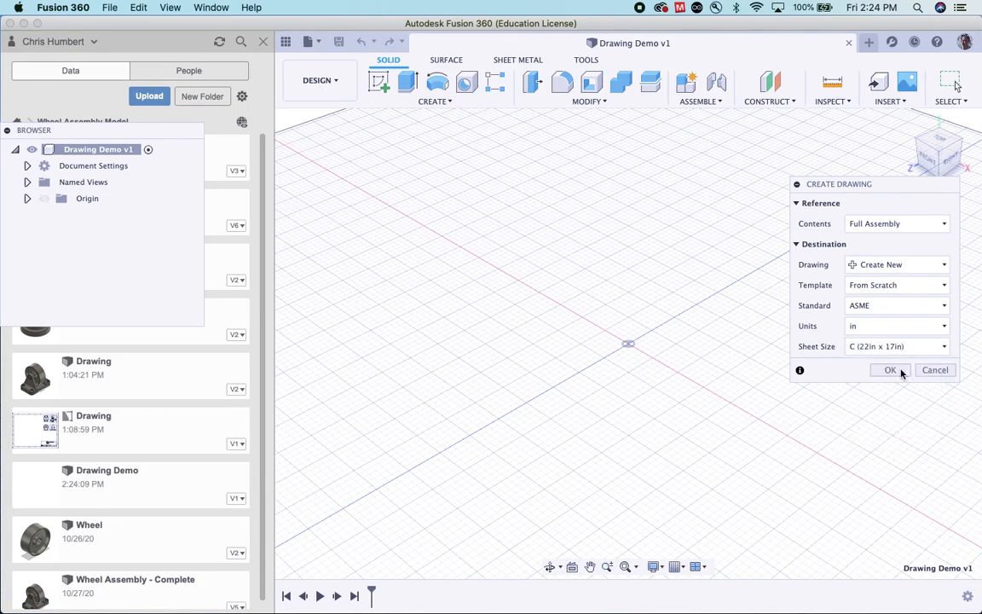
{"action": "left_click", "coordinate": [897, 370]}
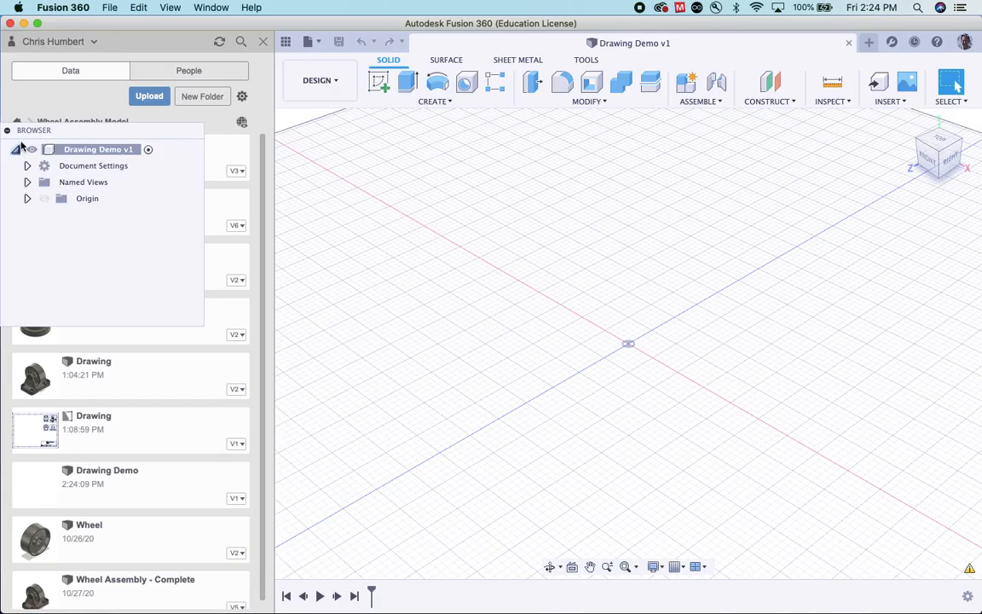
Open the Wheel Assembly - Complete design and create a new full-assembly drawing from it with sheet size C (22in x 17in)
{"action": "left_click_drag", "start_coordinate": [60, 130], "coordinate": [355, 132]}
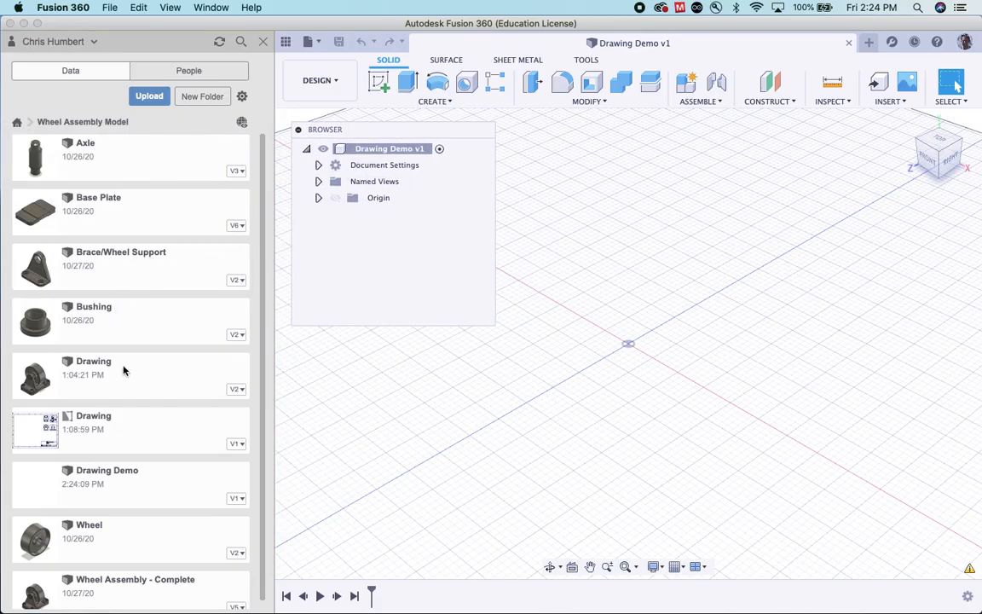
{"action": "double_click", "coordinate": [151, 591]}
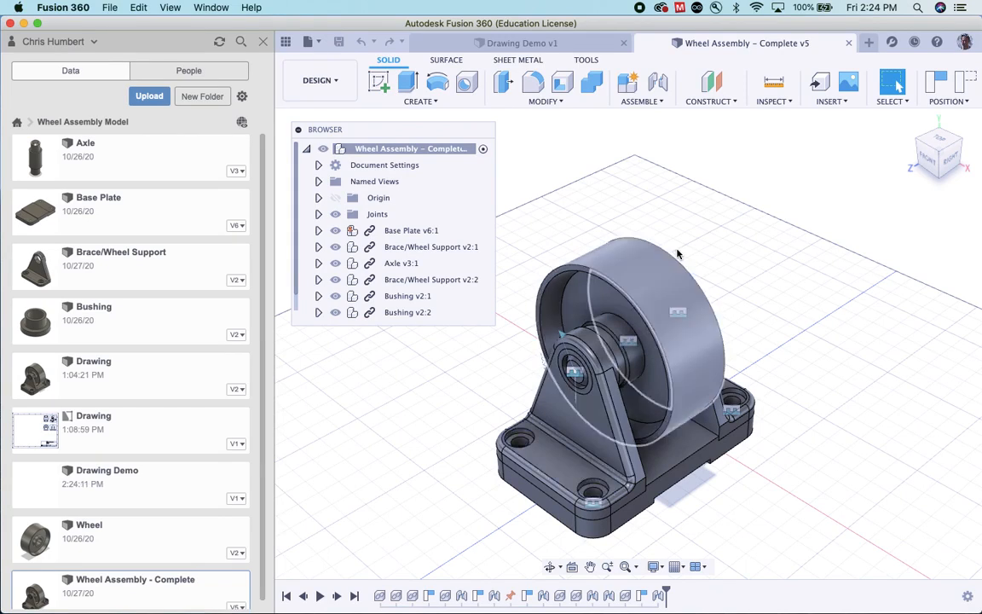
{"action": "left_click", "coordinate": [324, 82]}
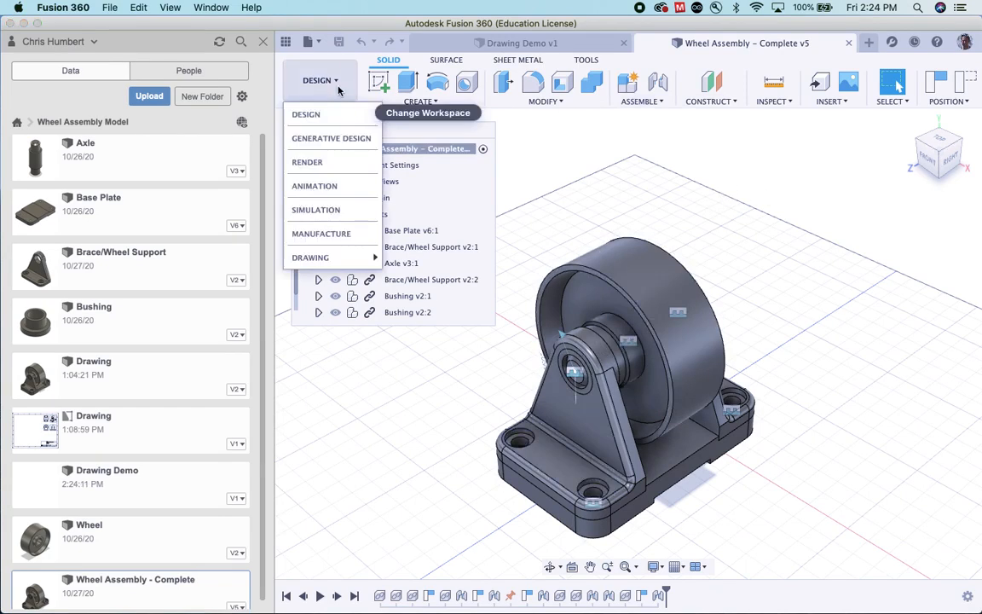
{"action": "mouse_move", "coordinate": [328, 257]}
{"action": "left_click", "coordinate": [409, 258]}
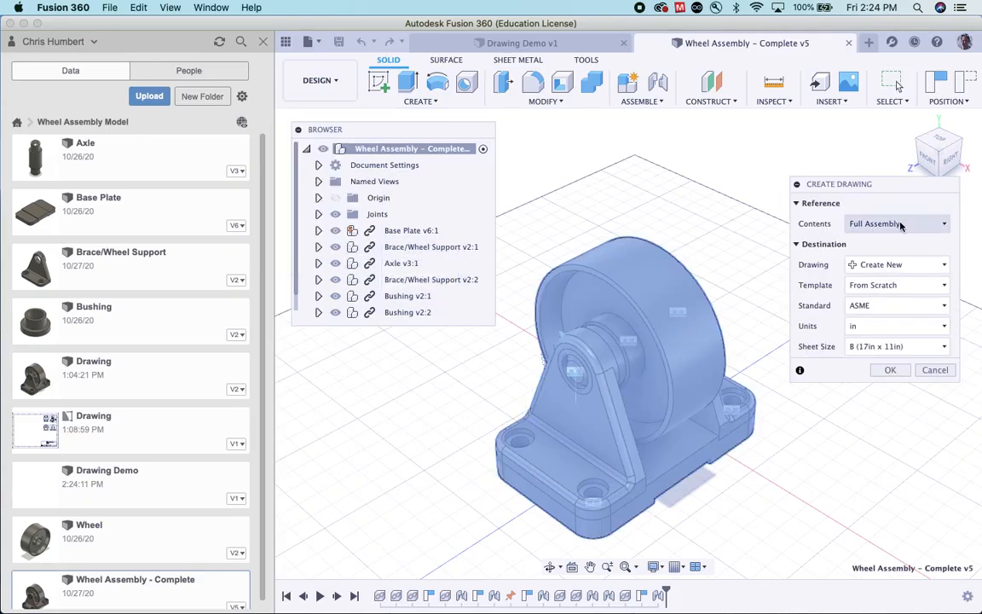
{"action": "left_click", "coordinate": [895, 347]}
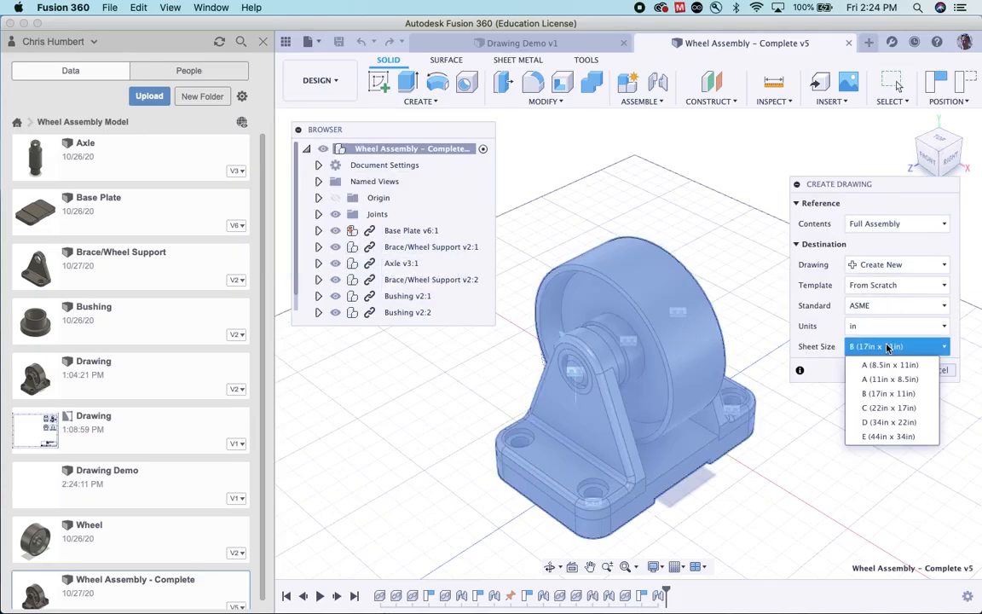
{"action": "left_click", "coordinate": [886, 409]}
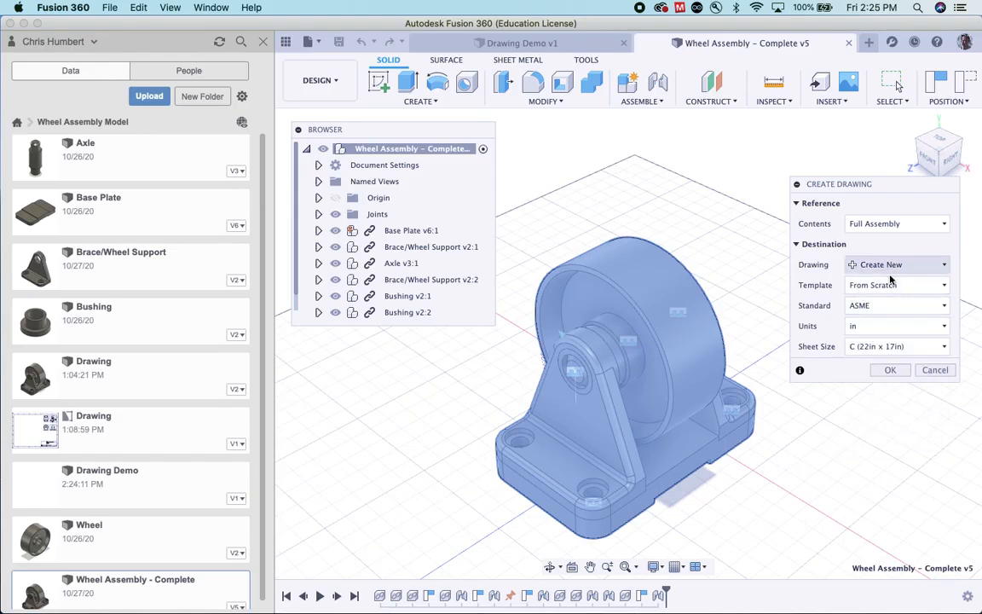
{"action": "left_click", "coordinate": [890, 370]}
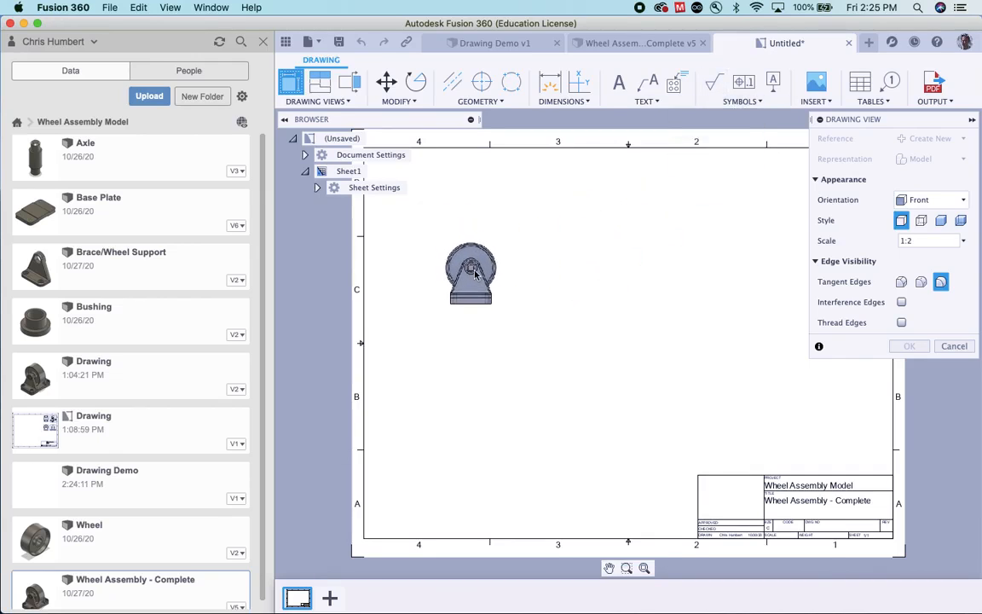
Place the front base view at scale 1:2 in the sheet's upper-left area and hide the project files
{"action": "left_click", "coordinate": [476, 273]}
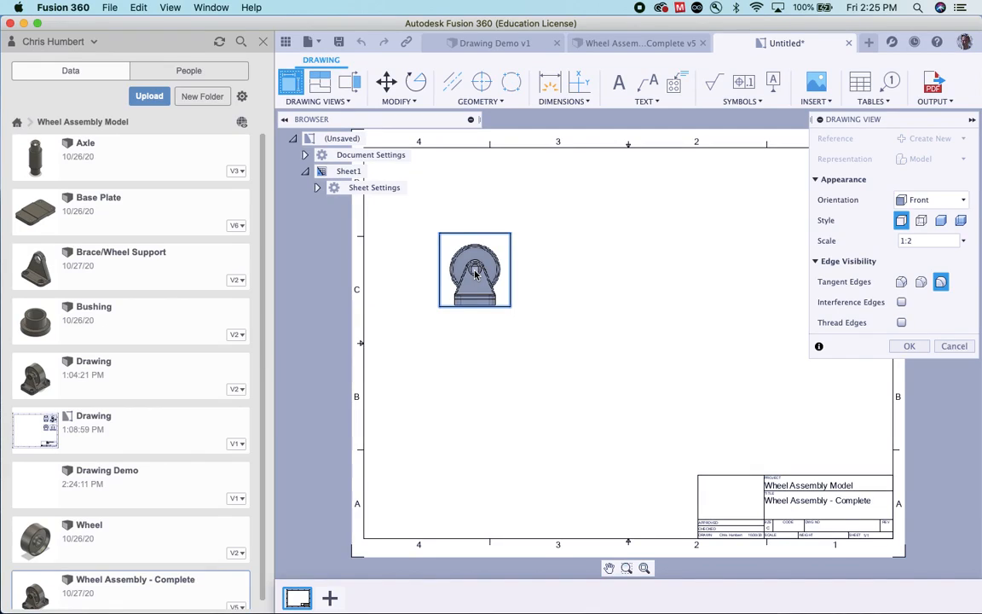
{"action": "left_click", "coordinate": [909, 346]}
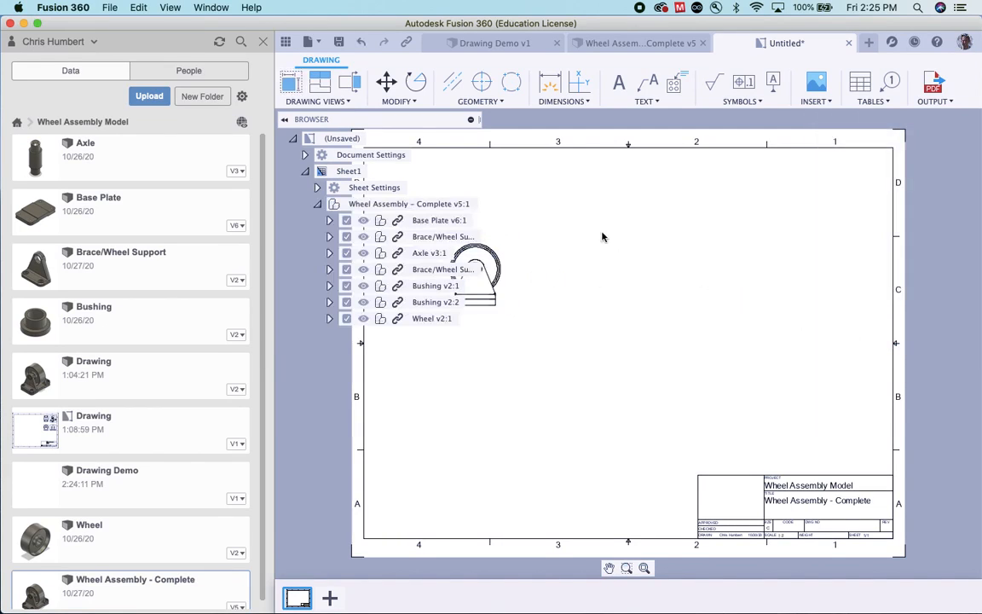
{"action": "left_click", "coordinate": [265, 41]}
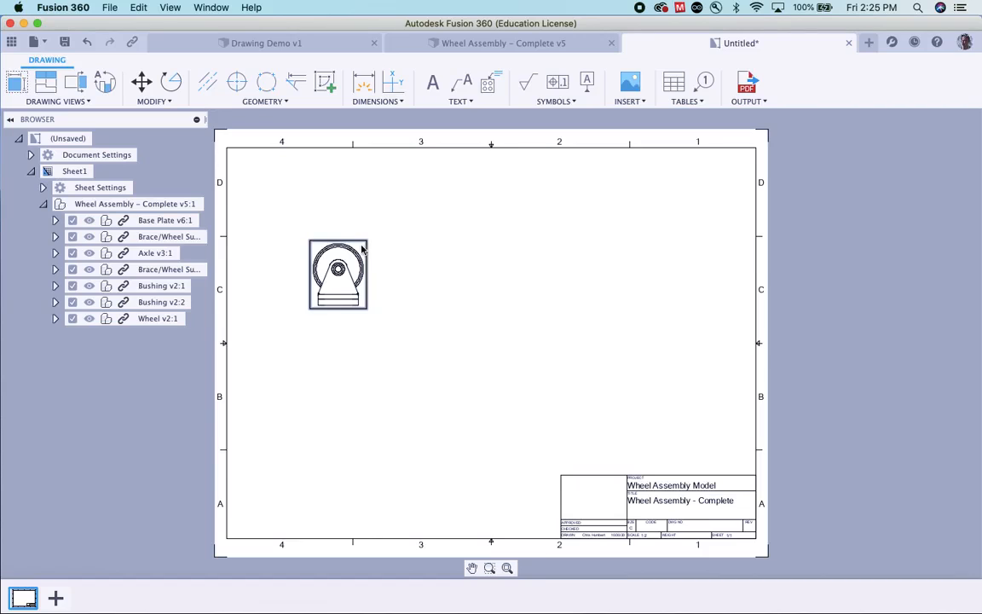
Create projected views from the front view: a side view to its right, a top view above it and an isometric view diagonally between
{"action": "left_click", "coordinate": [367, 273]}
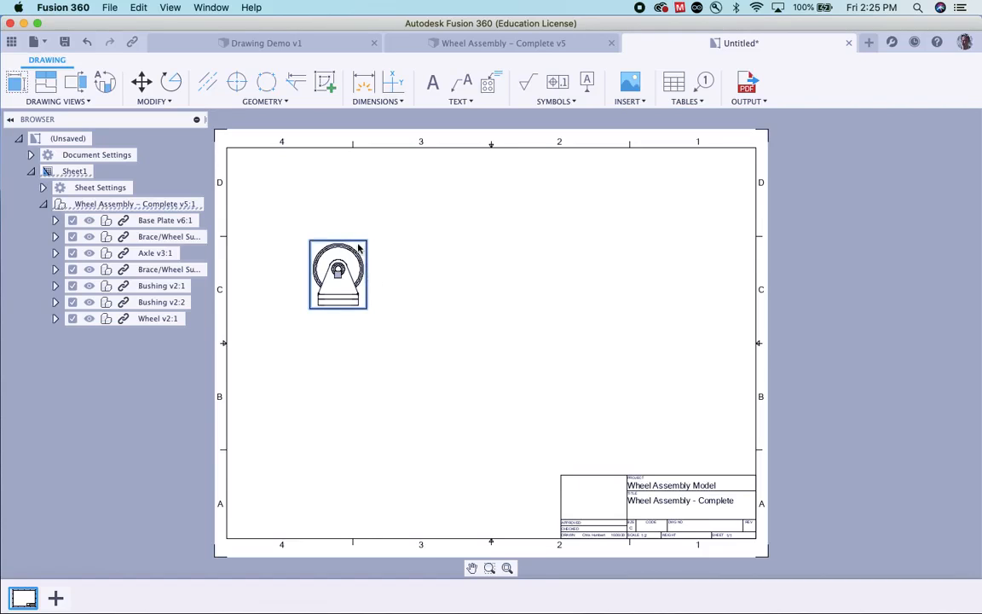
{"action": "right_click", "coordinate": [367, 259]}
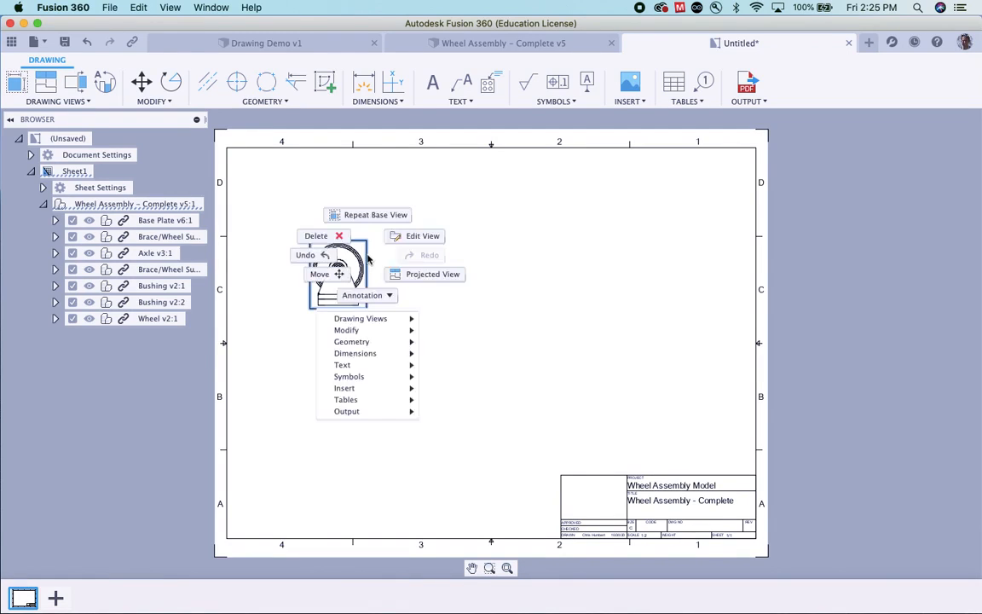
{"action": "left_click", "coordinate": [407, 276]}
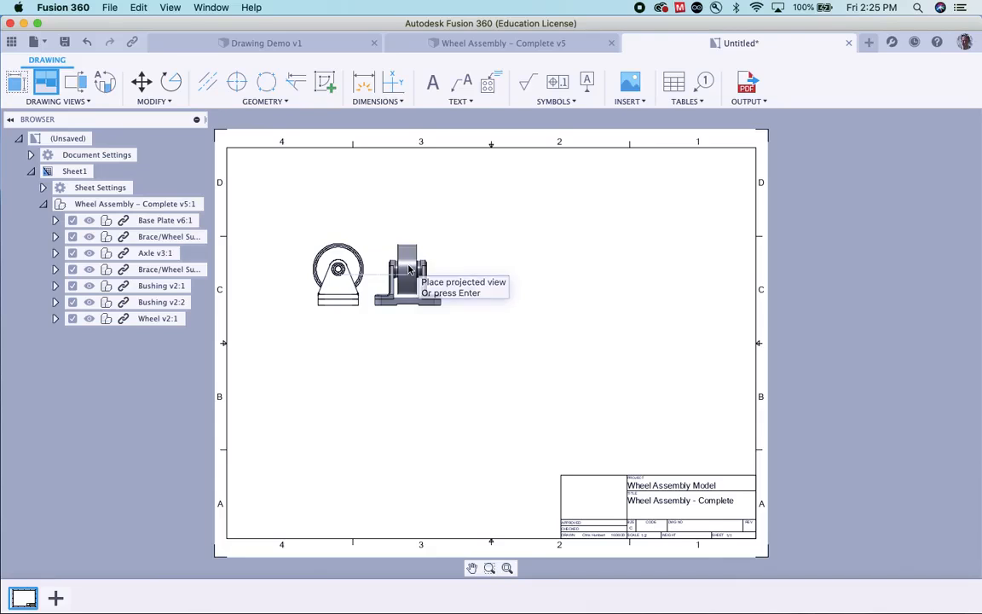
{"action": "left_click", "coordinate": [408, 271]}
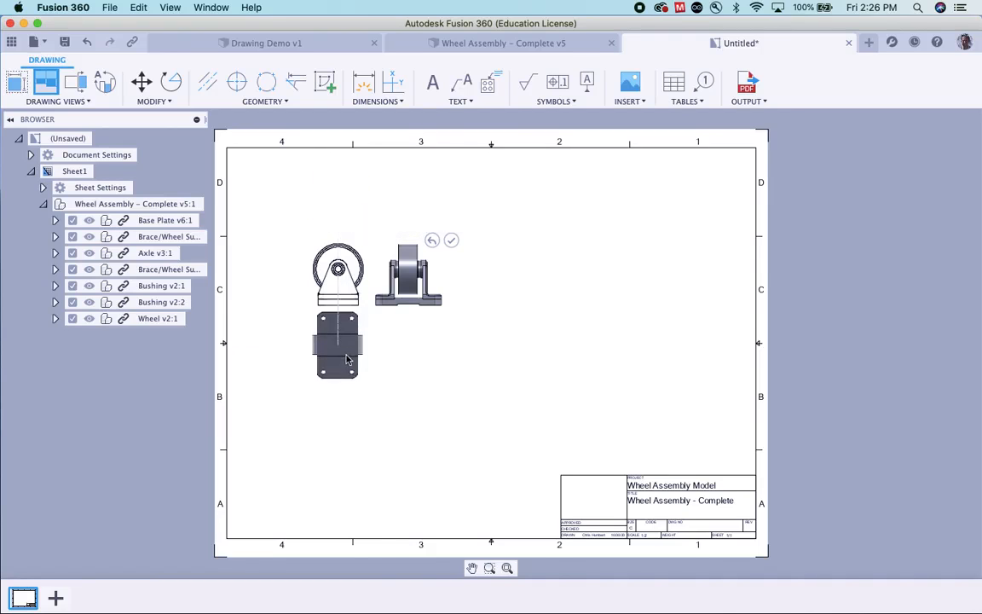
{"action": "left_click", "coordinate": [345, 197]}
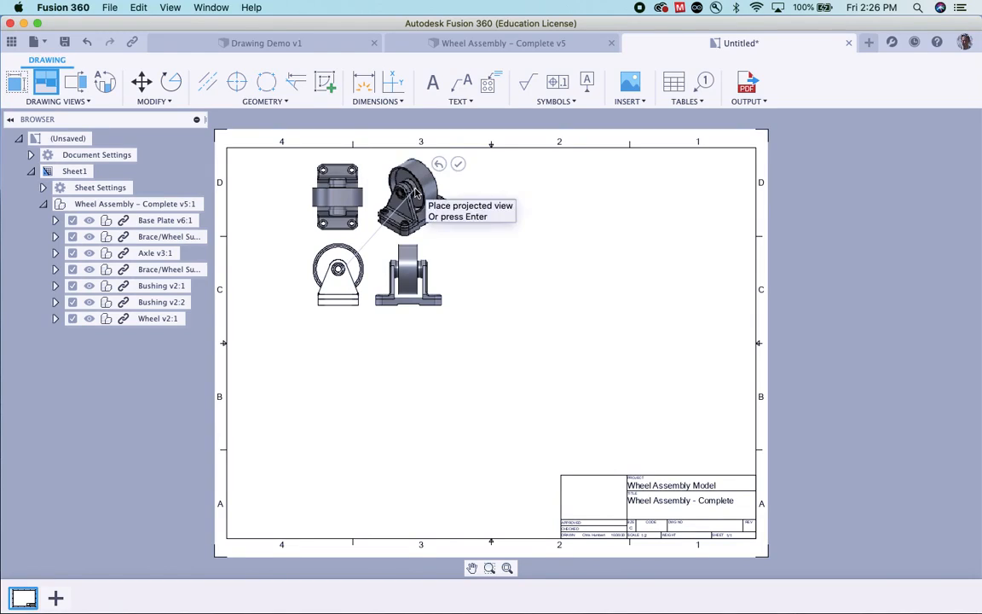
{"action": "left_click", "coordinate": [458, 166]}
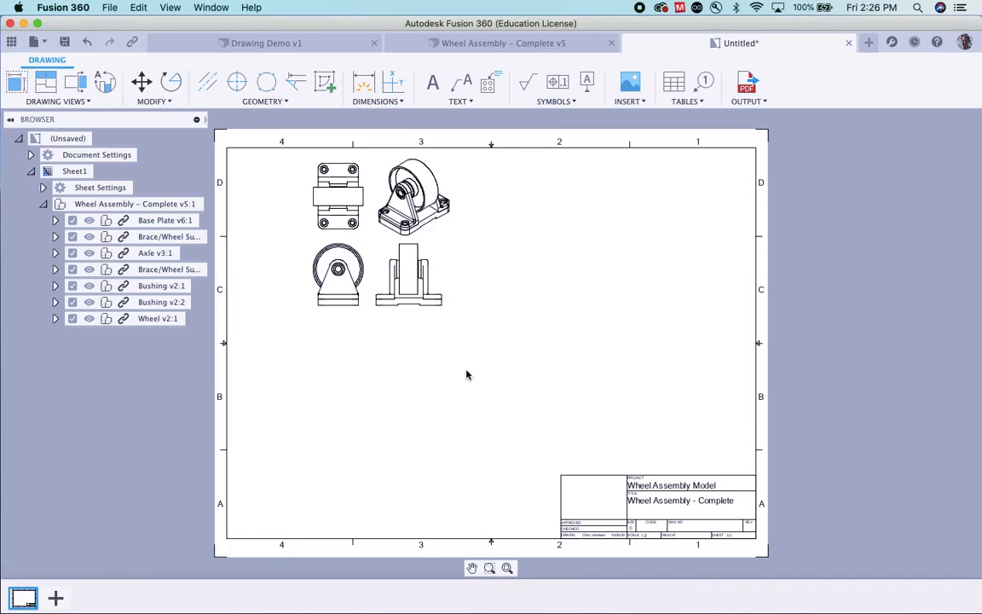
Move all four wheel assembly views together to the upper-right corner of the sheet
{"action": "scroll", "coordinate": [353, 219], "scroll_direction": "up", "scroll_amount": 3}
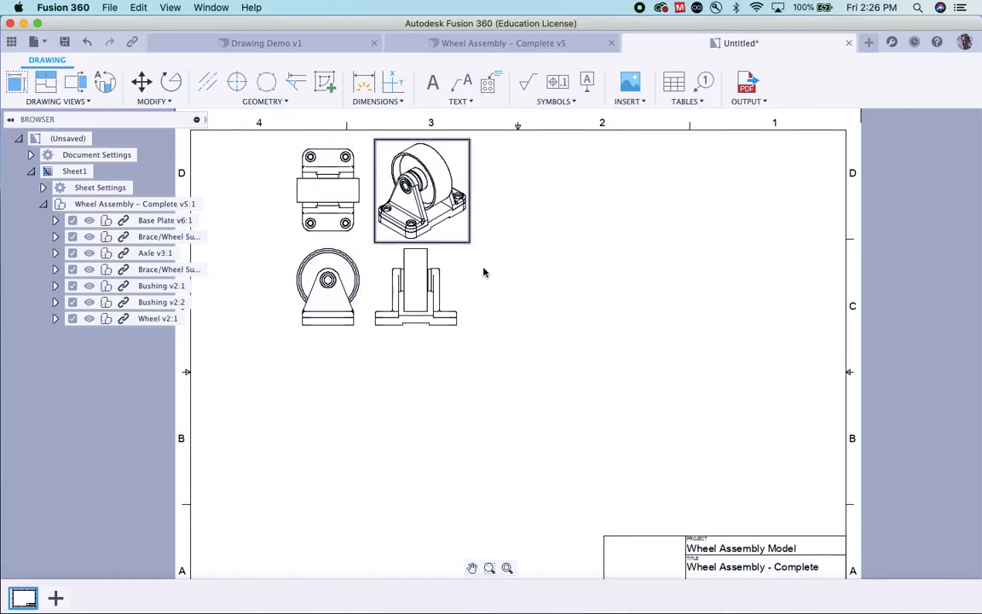
{"action": "middle_click_drag", "start_coordinate": [559, 267], "coordinate": [547, 313]}
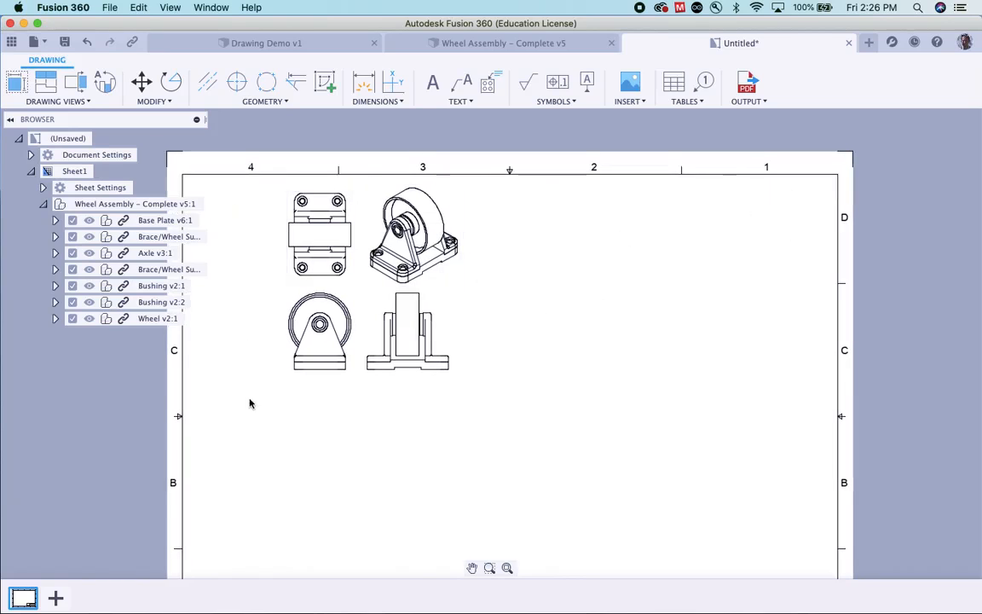
{"action": "mouse_move", "coordinate": [469, 400]}
{"action": "left_mouse_down"}
{"action": "mouse_move", "coordinate": [267, 208]}
{"action": "mouse_move", "coordinate": [304, 215]}
{"action": "left_mouse_up"}
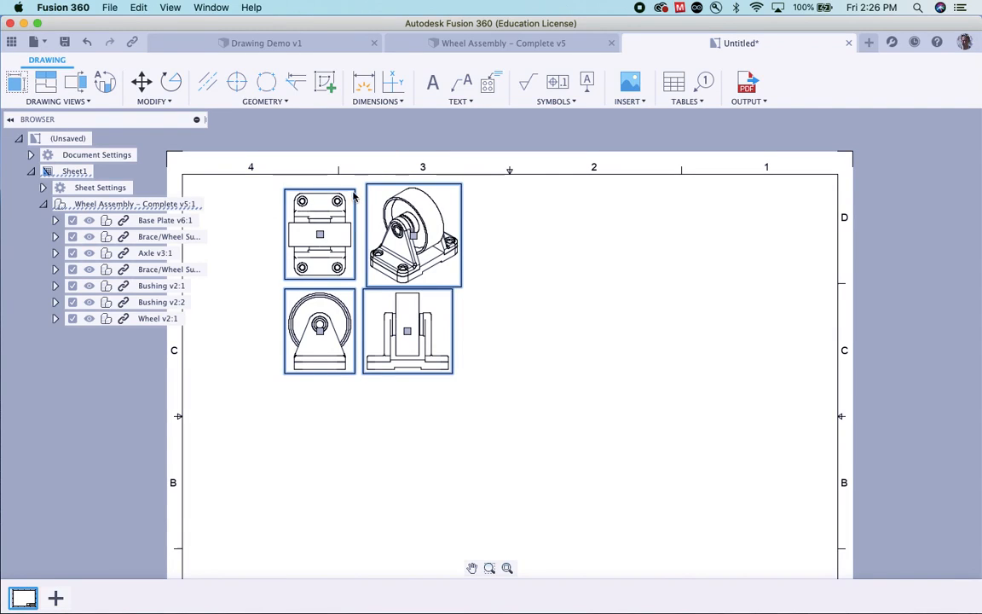
{"action": "left_click_drag", "start_coordinate": [354, 190], "coordinate": [619, 220]}
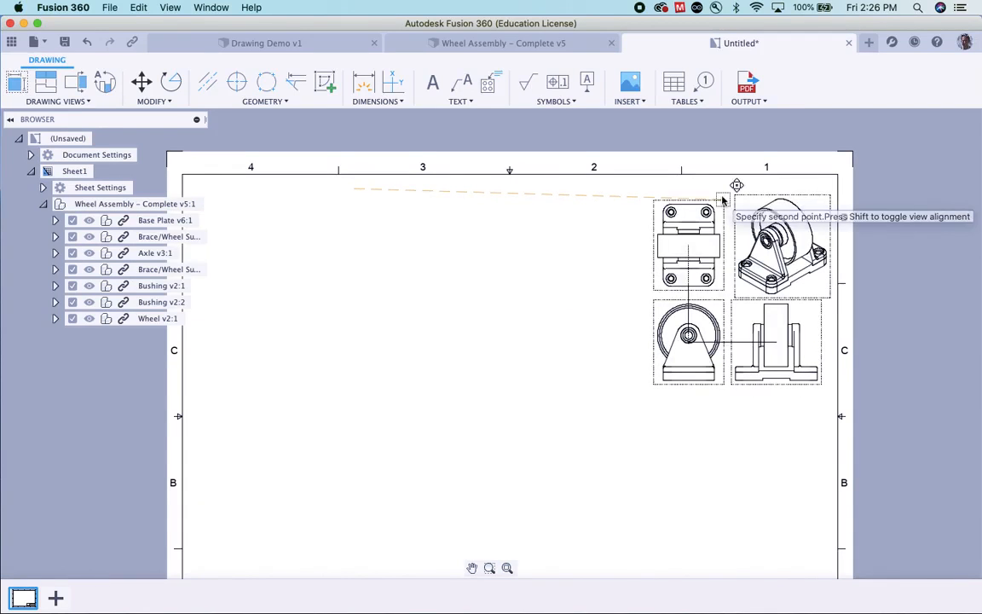
{"action": "left_click", "coordinate": [721, 198]}
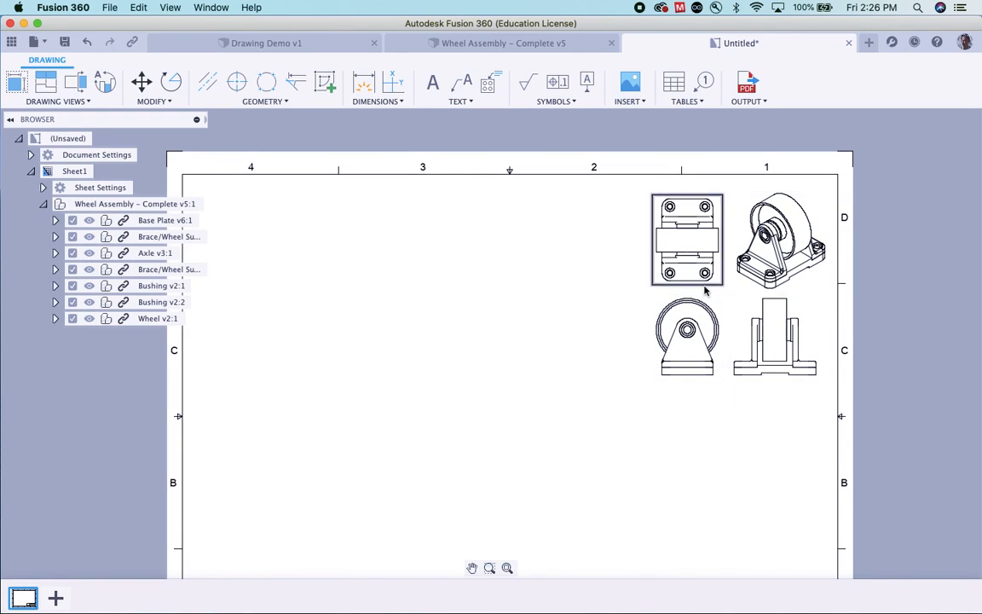
Move the front and side views down the sheet, leaving a wider gap below the top and isometric views
{"action": "mouse_move", "coordinate": [808, 406]}
{"action": "left_mouse_down"}
{"action": "mouse_move", "coordinate": [706, 370]}
{"action": "mouse_move", "coordinate": [651, 326]}
{"action": "left_mouse_up"}
{"action": "left_click_drag", "start_coordinate": [737, 325], "coordinate": [620, 364]}
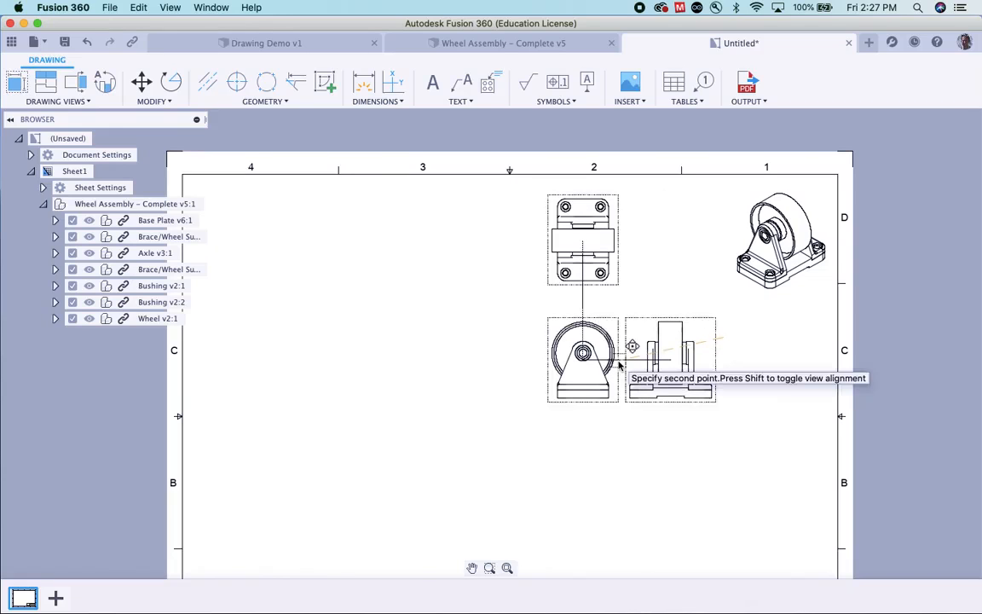
{"action": "left_click", "coordinate": [620, 361]}
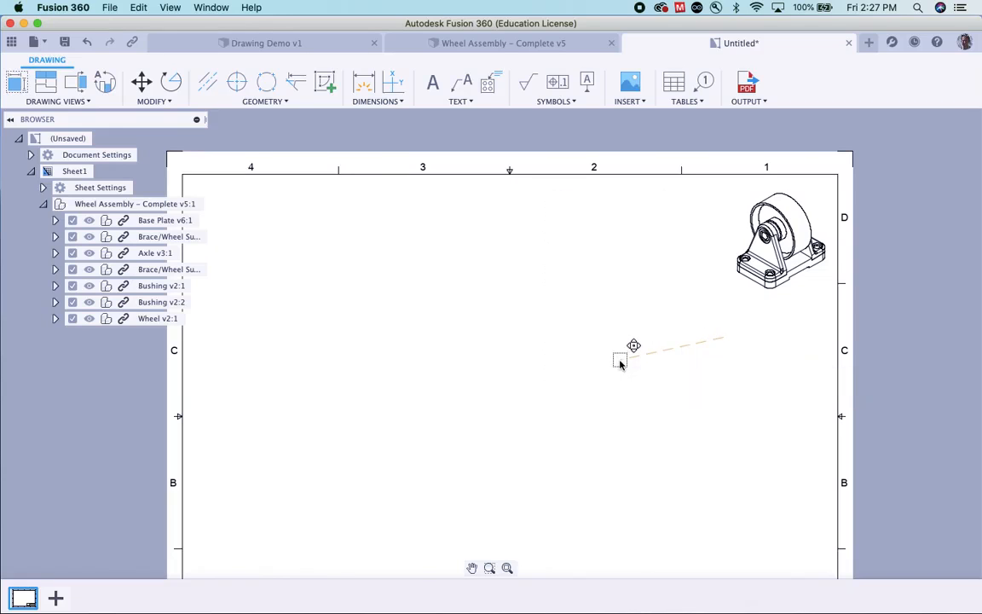
{"action": "left_click", "coordinate": [725, 372]}
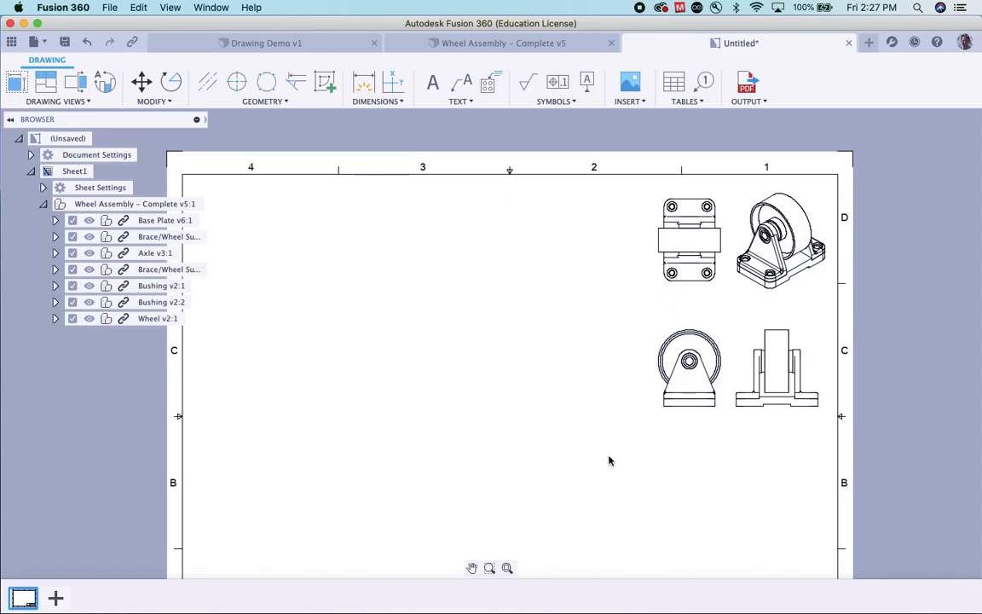
Save the drawing as "Wheel Assembly - Complete Drawing" in the Wheel Assembly Model project
{"action": "left_click", "coordinate": [64, 41]}
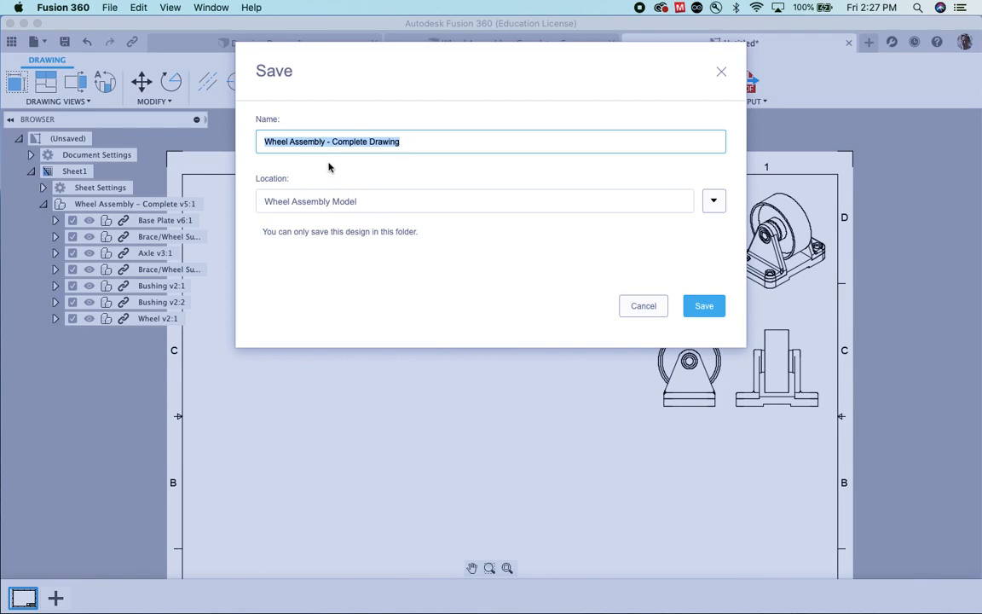
{"action": "left_click", "coordinate": [701, 306]}
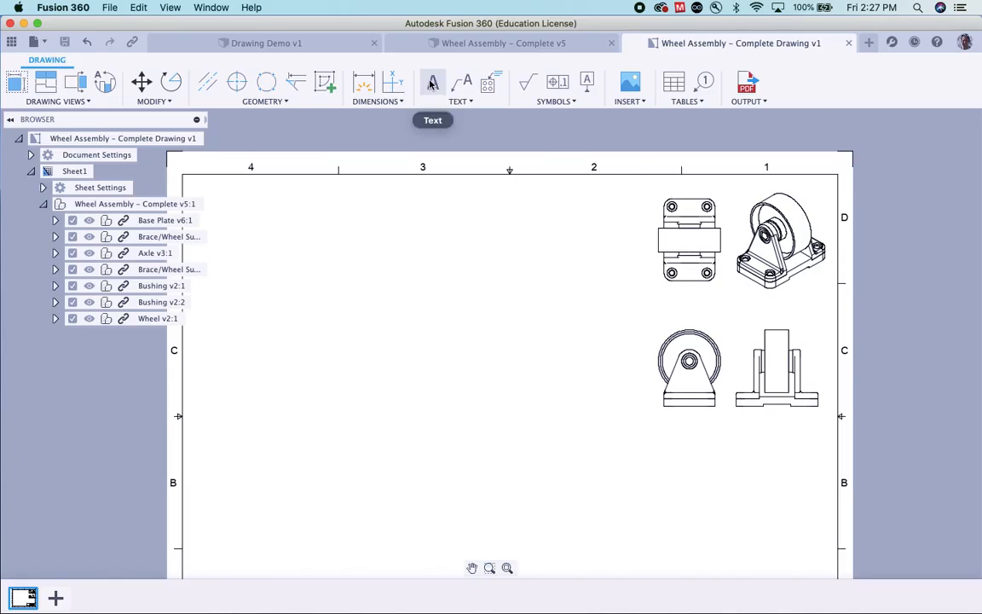
Add the text "WHEEL ASSEMBLY" to the sheet just below the front and side views
{"action": "left_click", "coordinate": [432, 83]}
{"action": "left_click", "coordinate": [685, 425]}
{"action": "left_click", "coordinate": [803, 452]}
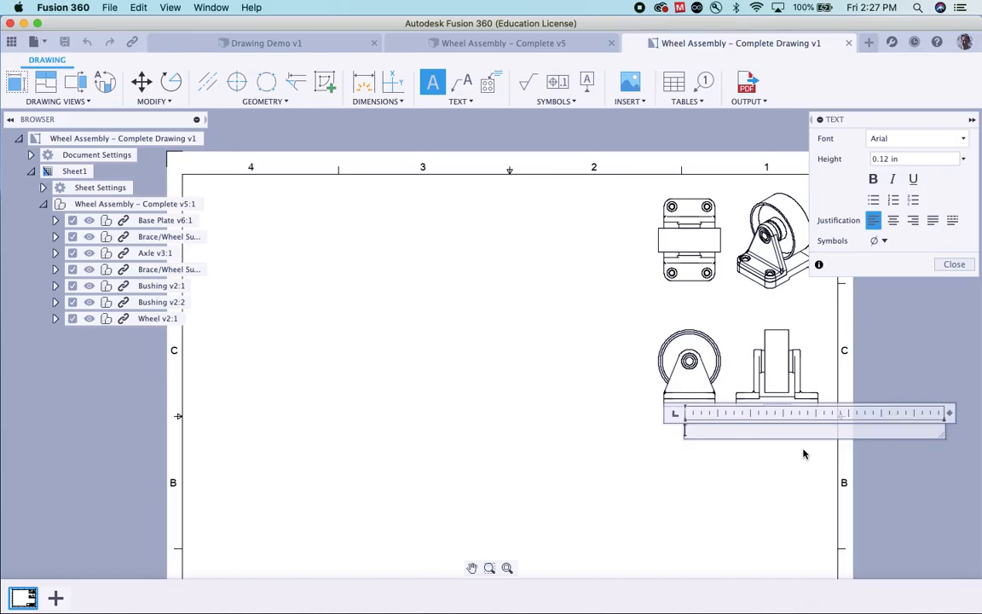
{"action": "type", "text": "WHEEL ASSEMBLY"}
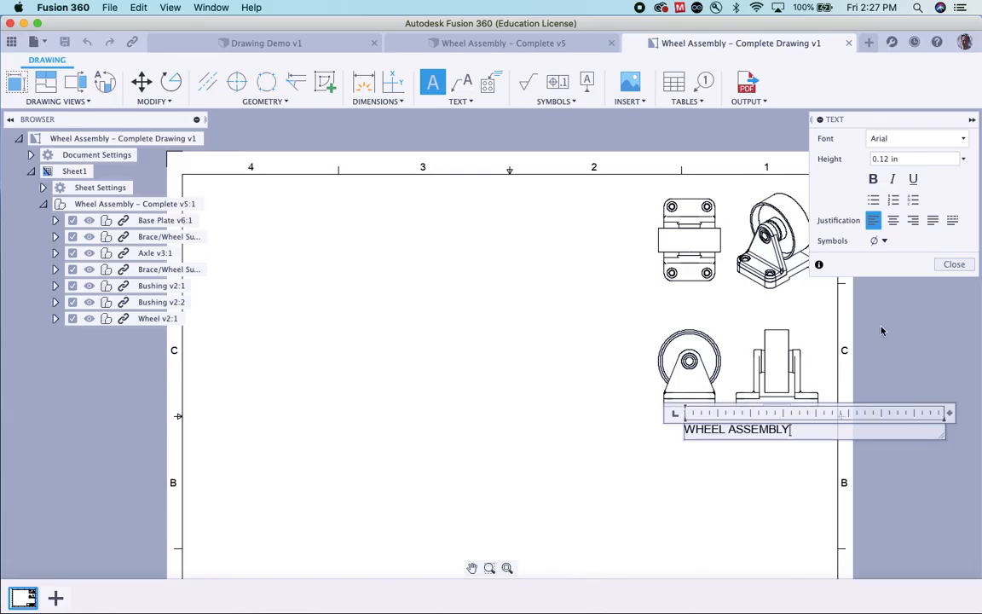
{"action": "left_click", "coordinate": [954, 264]}
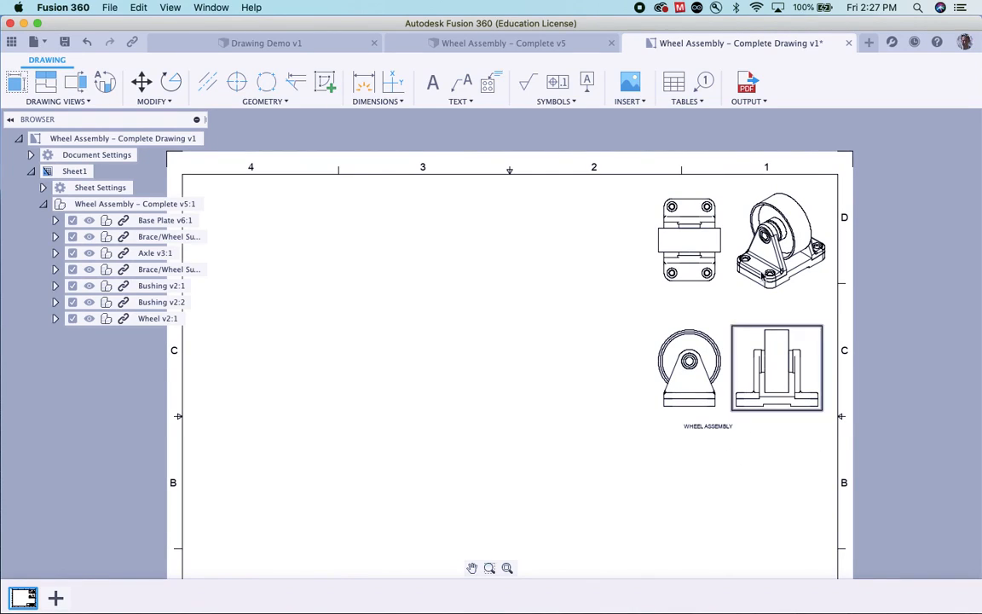
Set the height of the WHEEL ASSEMBLY text to 0.5 in
{"action": "double_click", "coordinate": [717, 428]}
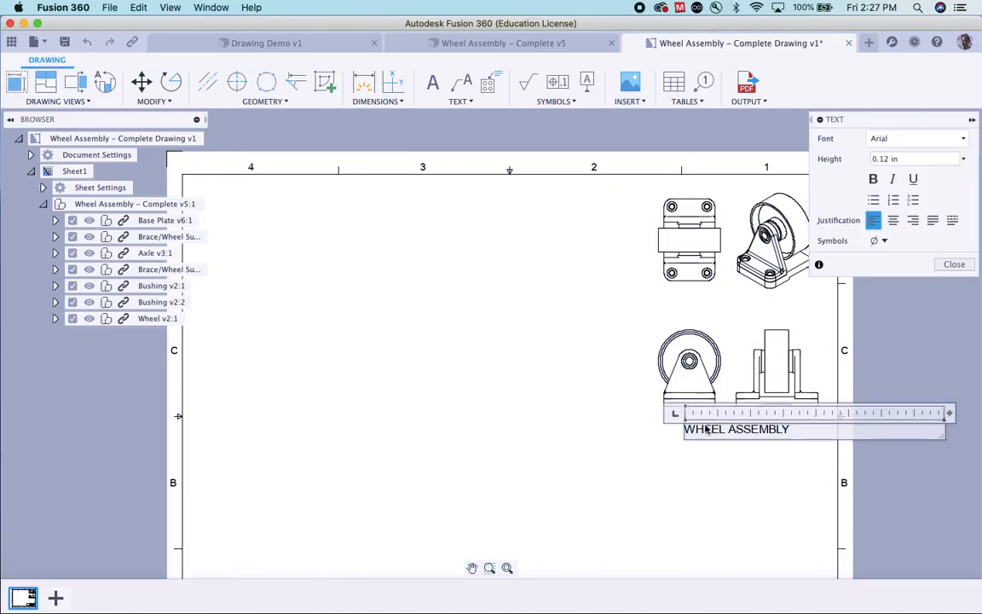
{"action": "left_click_drag", "start_coordinate": [789, 429], "coordinate": [682, 429]}
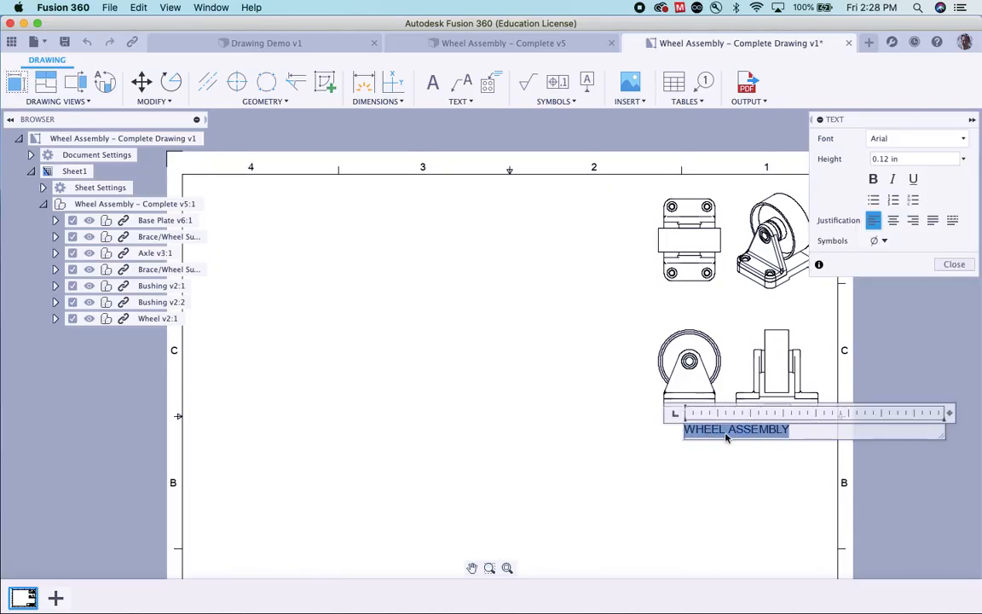
{"action": "left_click", "coordinate": [901, 159]}
{"action": "left_click_drag", "start_coordinate": [902, 159], "coordinate": [858, 163]}
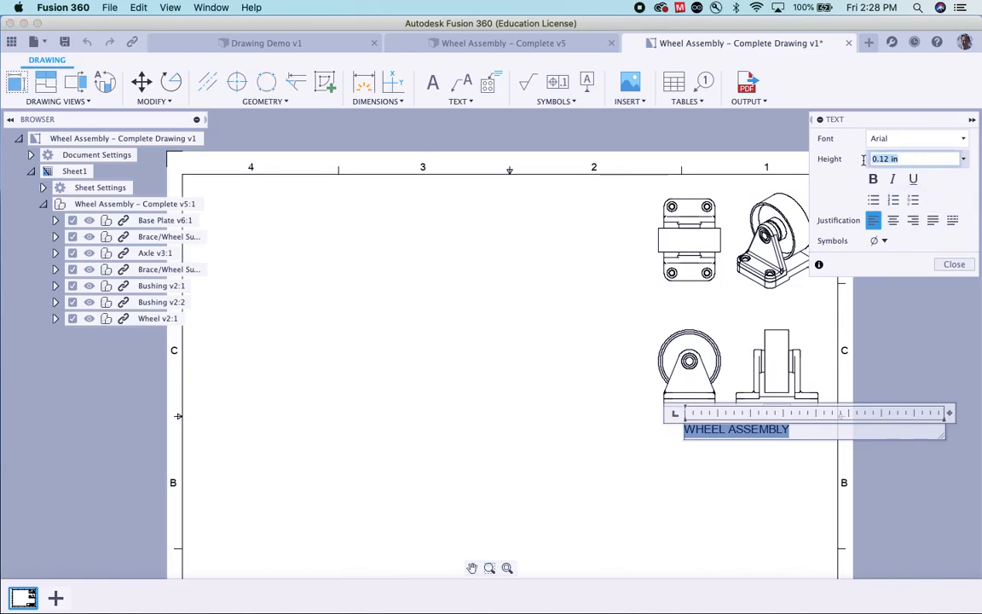
{"action": "type", "text": ".5"}
{"action": "key", "text": "Return"}
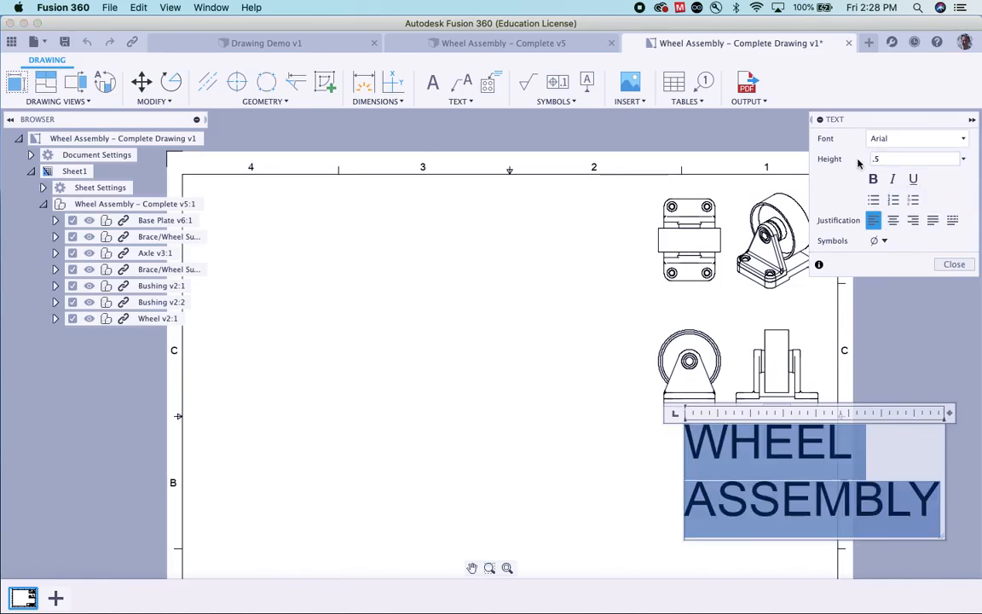
{"action": "left_click", "coordinate": [953, 264]}
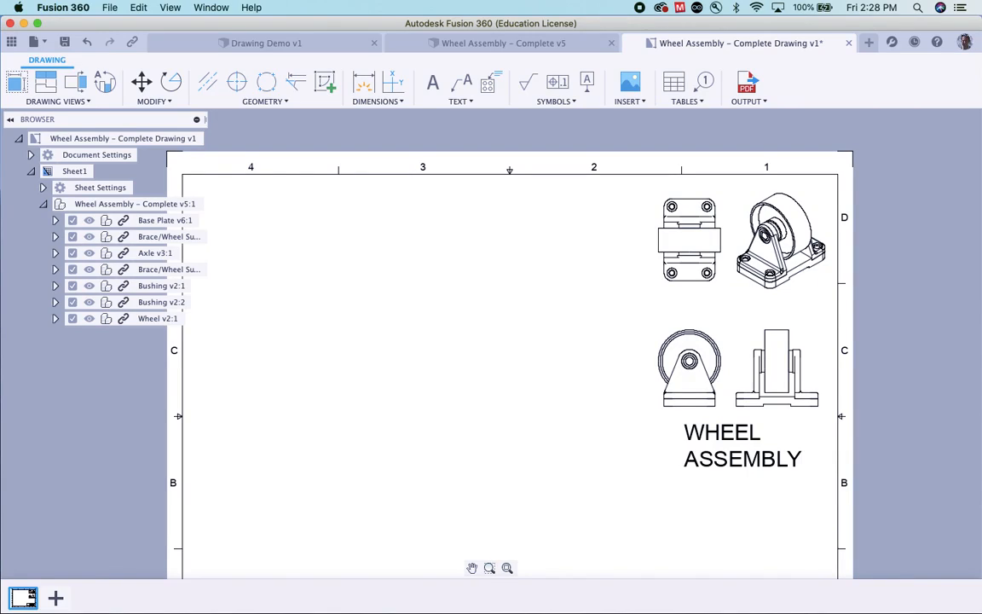
Set the WHEEL ASSEMBLY text height to 0.4 in and fit it on one line centred beneath the front and side views
{"action": "double_click", "coordinate": [752, 438]}
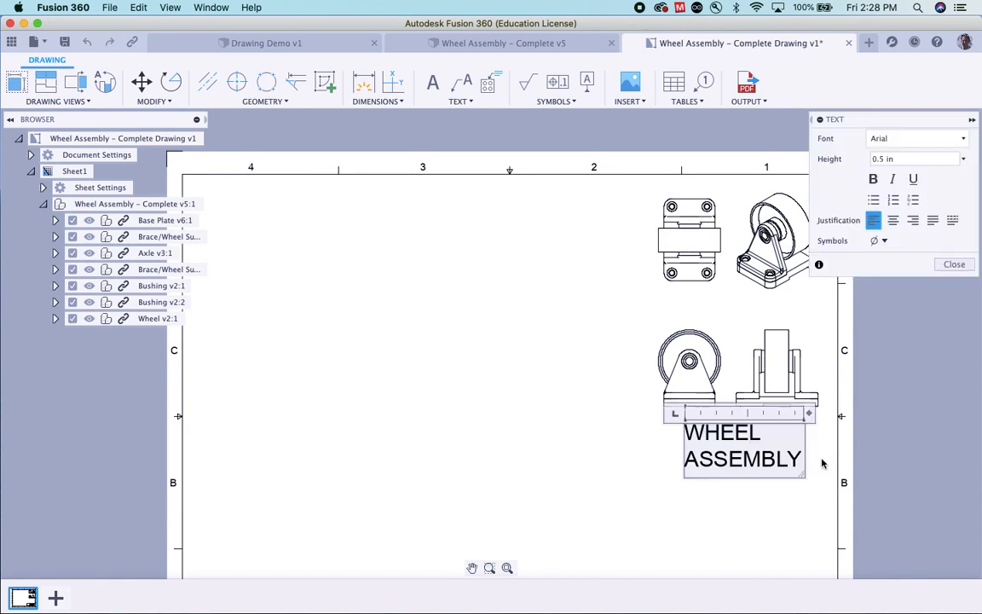
{"action": "left_click_drag", "start_coordinate": [800, 458], "coordinate": [688, 437]}
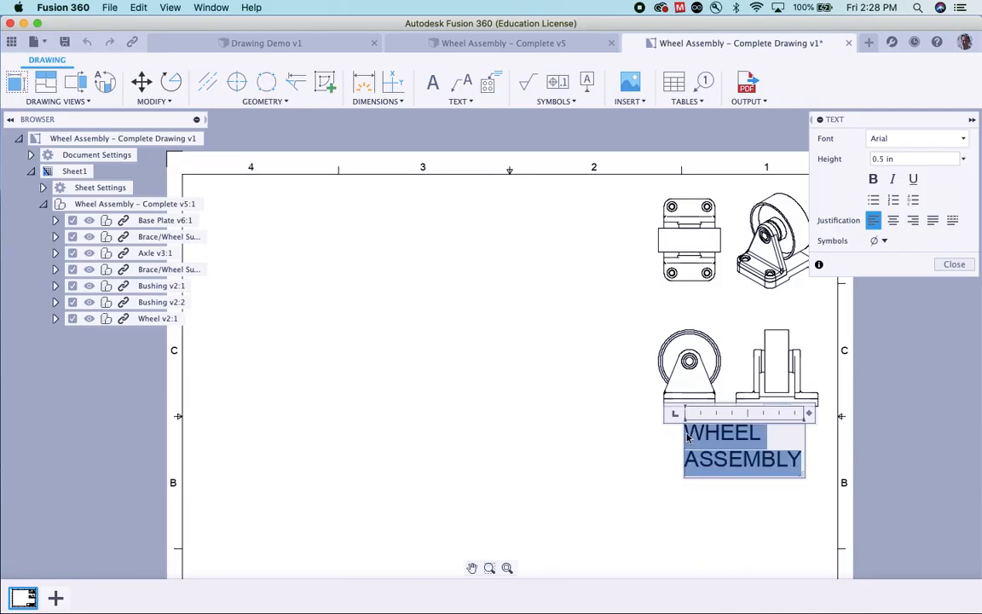
{"action": "left_click", "coordinate": [839, 160]}
{"action": "key", "text": "BackSpace"}
{"action": "type", "text": ".4"}
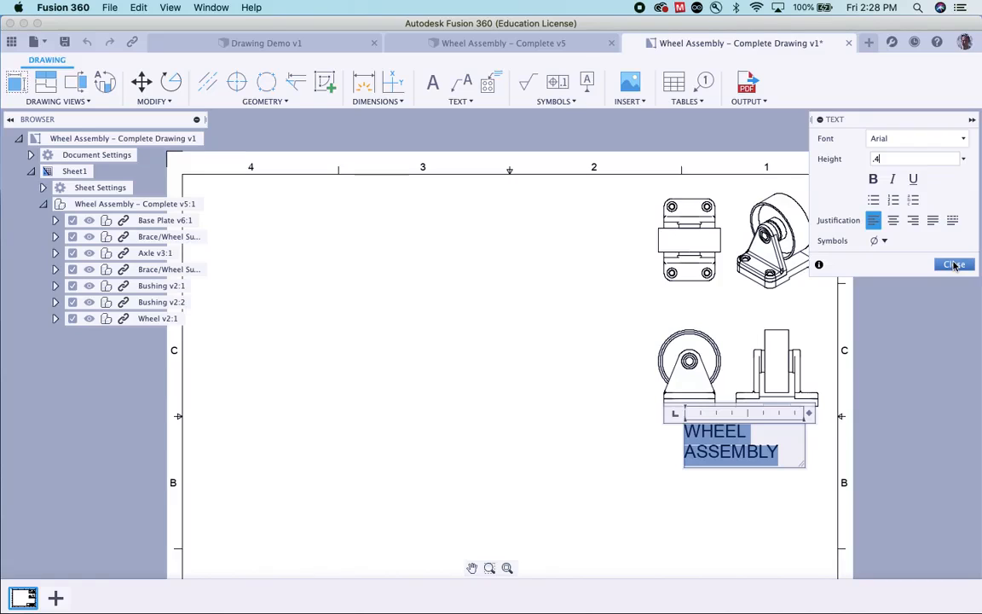
{"action": "left_click", "coordinate": [953, 265]}
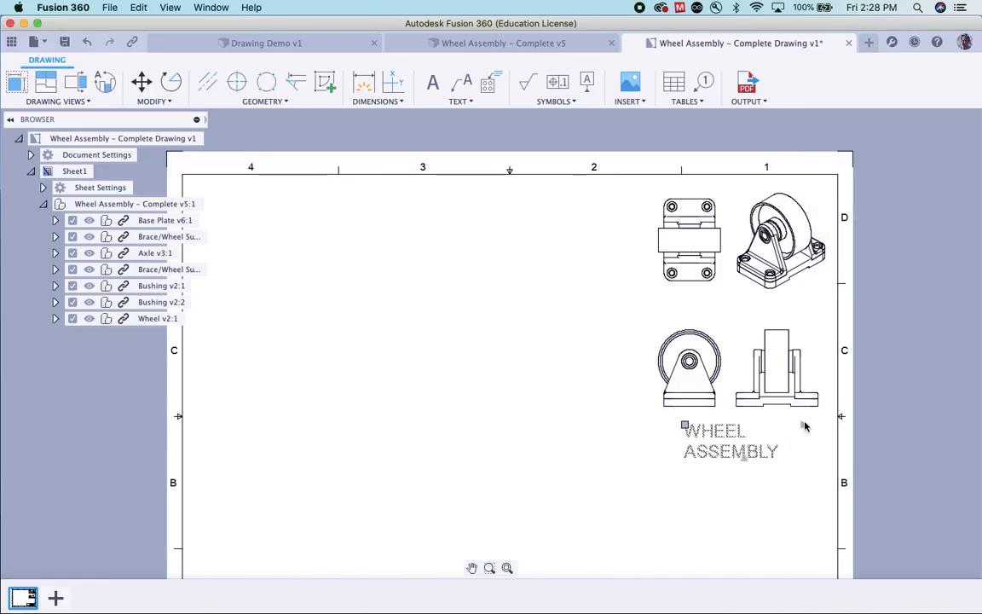
{"action": "left_click_drag", "start_coordinate": [802, 427], "coordinate": [783, 435]}
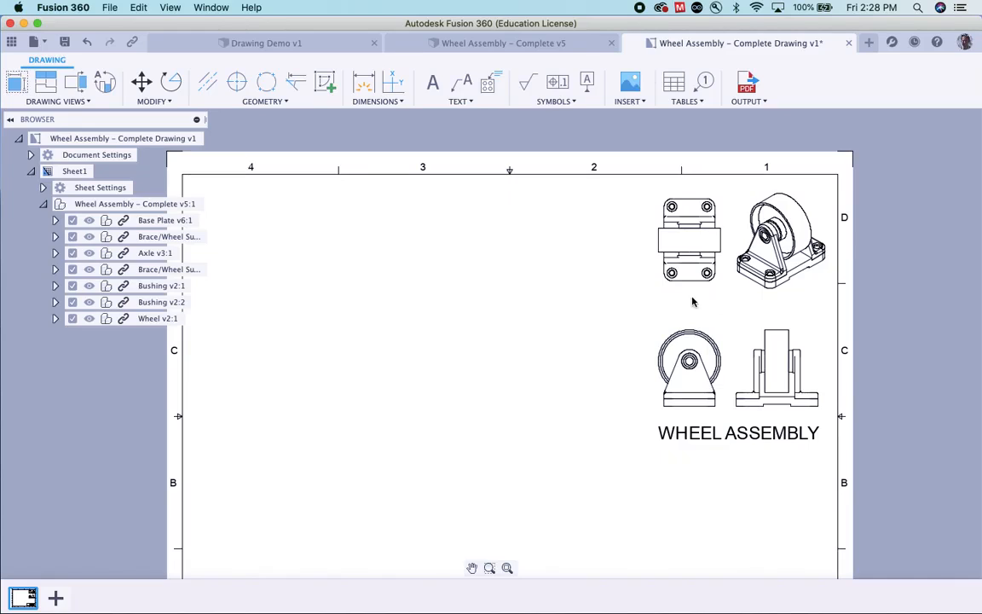
Add a "TOP VIEW" label with 0.2 in text height and centre it directly beneath the top view
{"action": "left_click", "coordinate": [433, 82]}
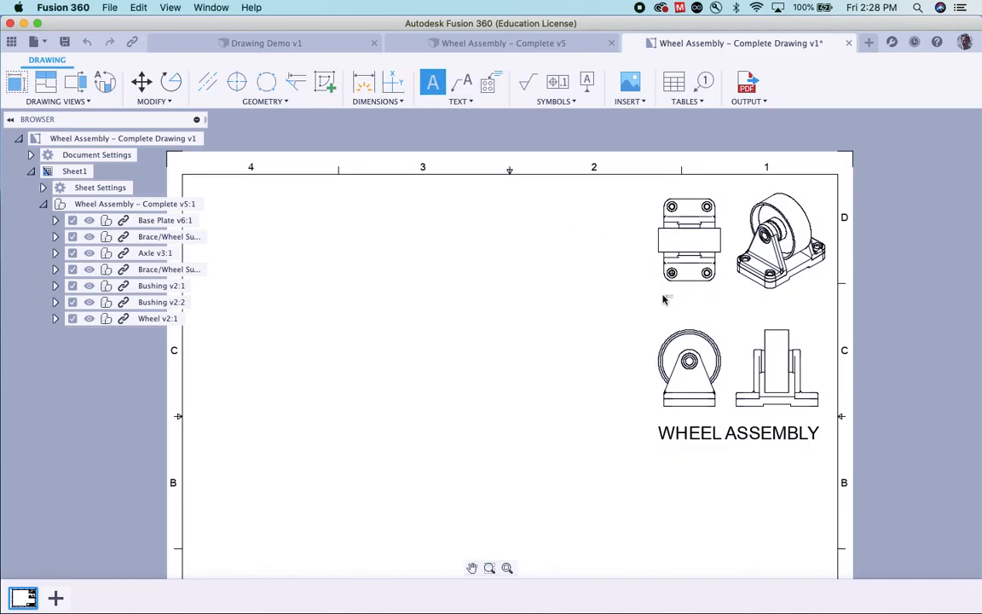
{"action": "left_click_drag", "start_coordinate": [662, 295], "coordinate": [725, 304]}
{"action": "type", "text": "TOP VIEW"}
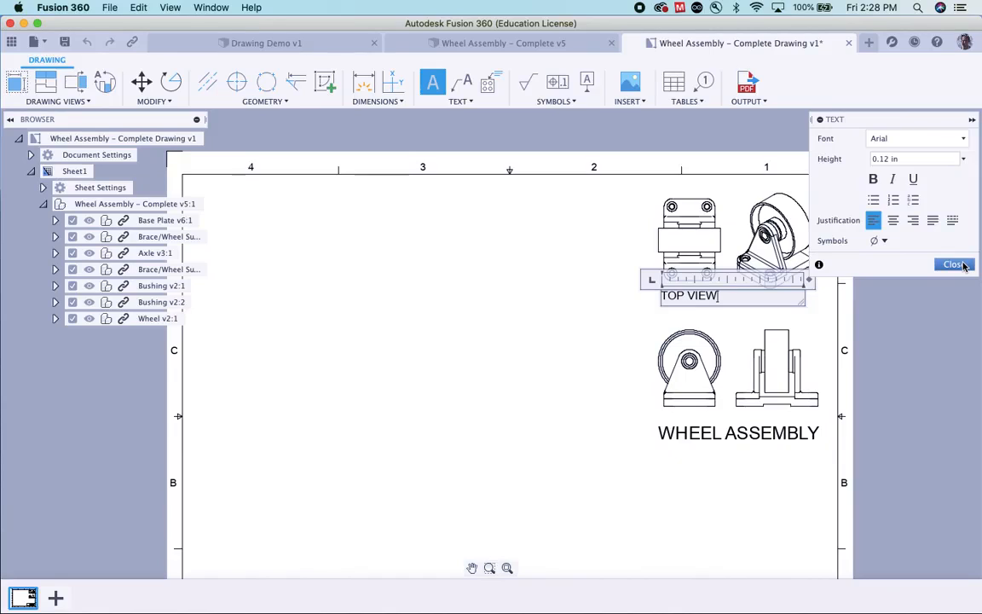
{"action": "left_click_drag", "start_coordinate": [721, 296], "coordinate": [662, 299]}
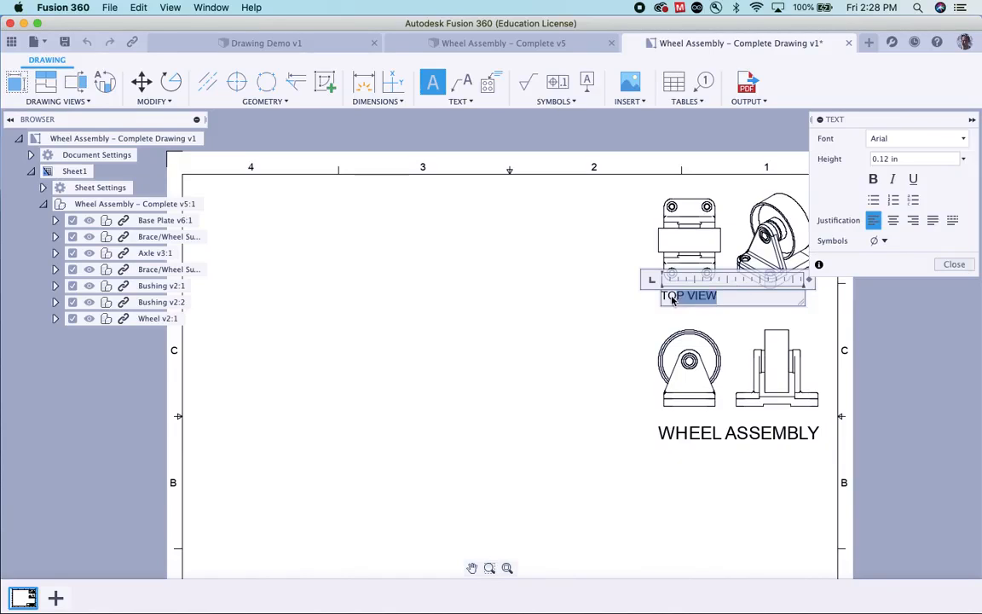
{"action": "left_click_drag", "start_coordinate": [908, 160], "coordinate": [859, 164]}
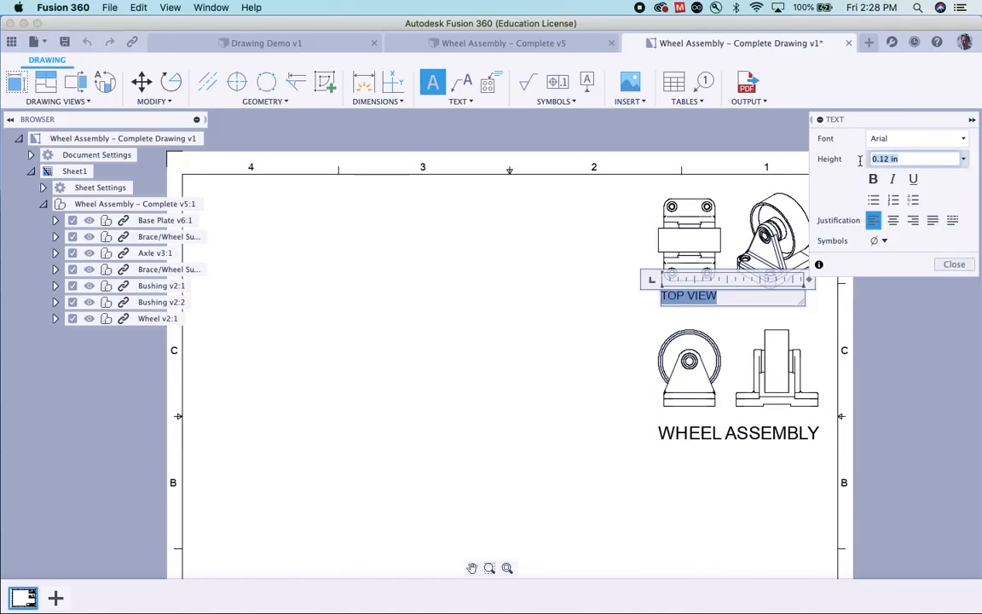
{"action": "key", "text": "BackSpace"}
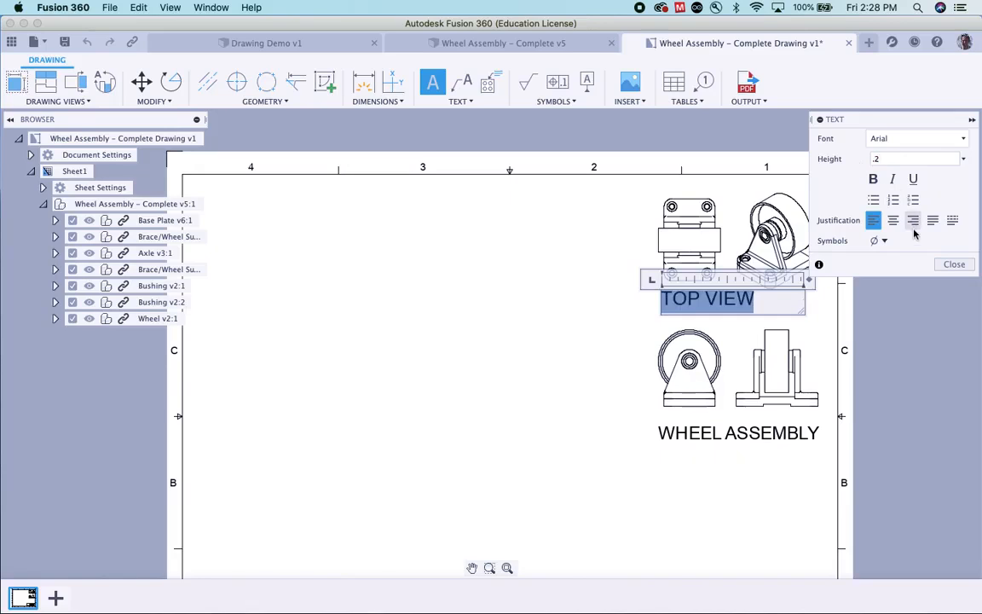
{"action": "left_click", "coordinate": [954, 264]}
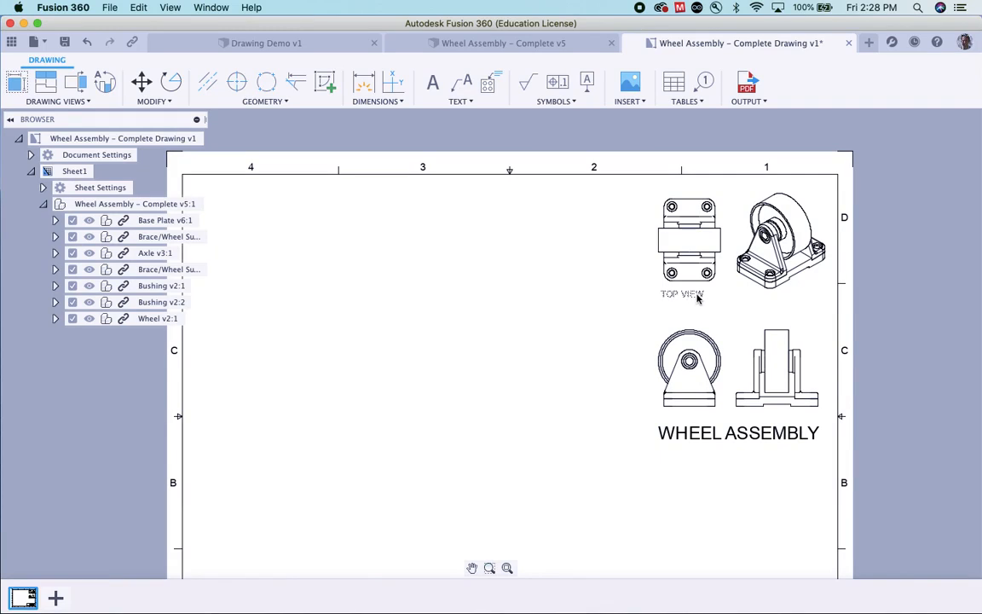
{"action": "left_click_drag", "start_coordinate": [708, 292], "coordinate": [711, 288]}
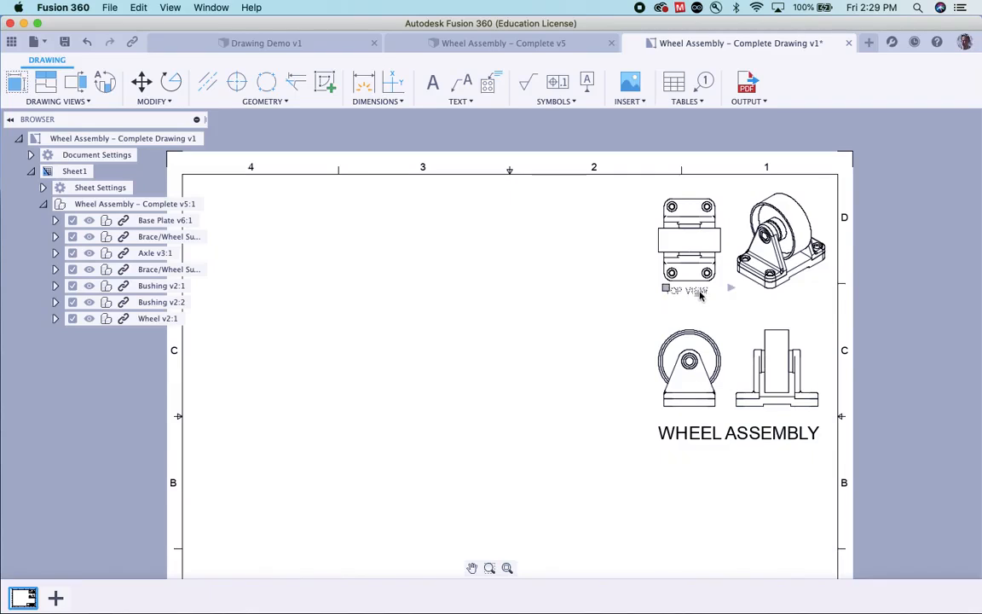
Copy the TOP VIEW label and place the copy beneath the isometric view
{"action": "key", "text": "m"}
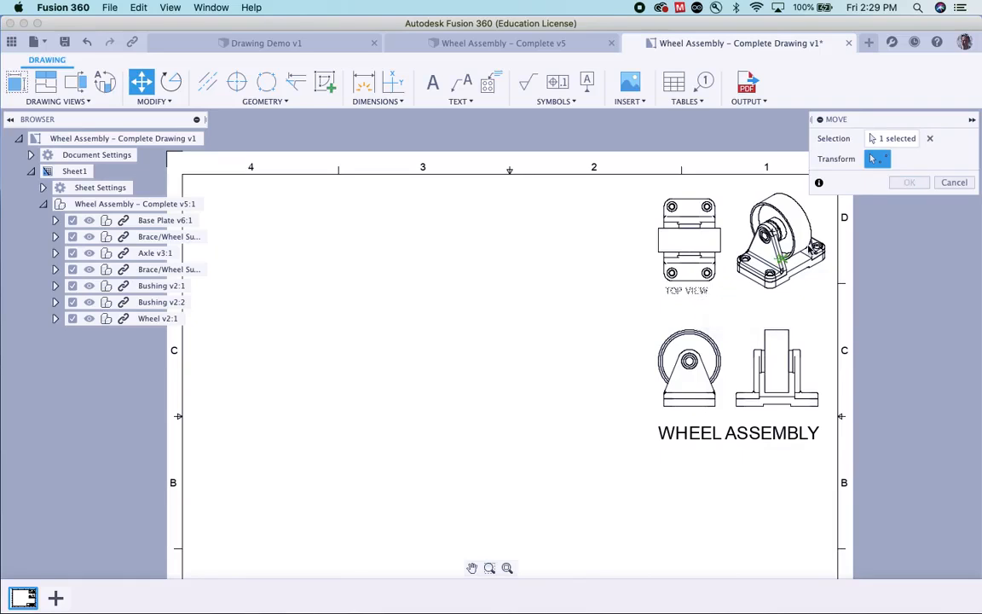
{"action": "left_click", "coordinate": [664, 304]}
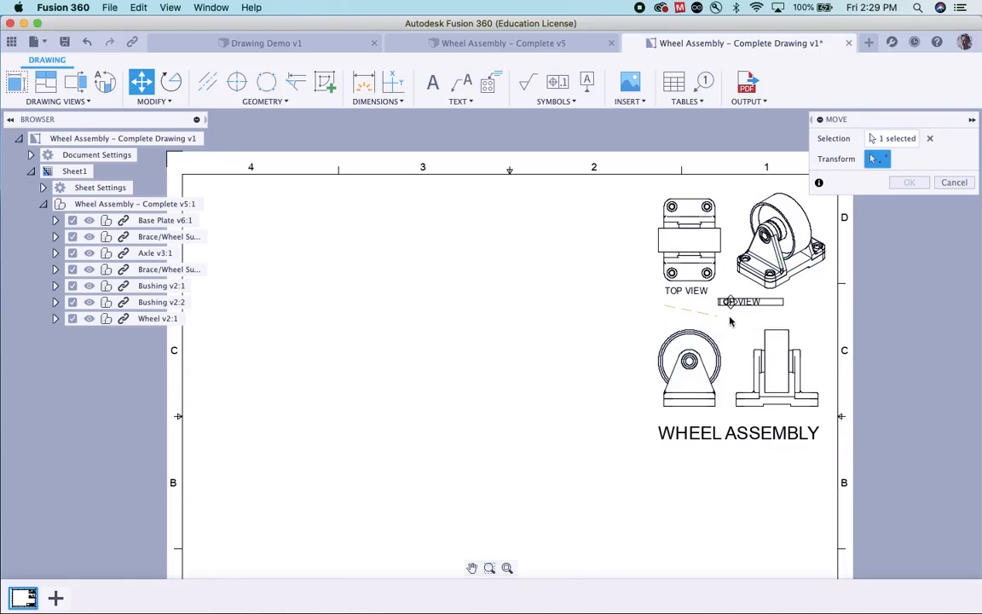
{"action": "left_click", "coordinate": [753, 315]}
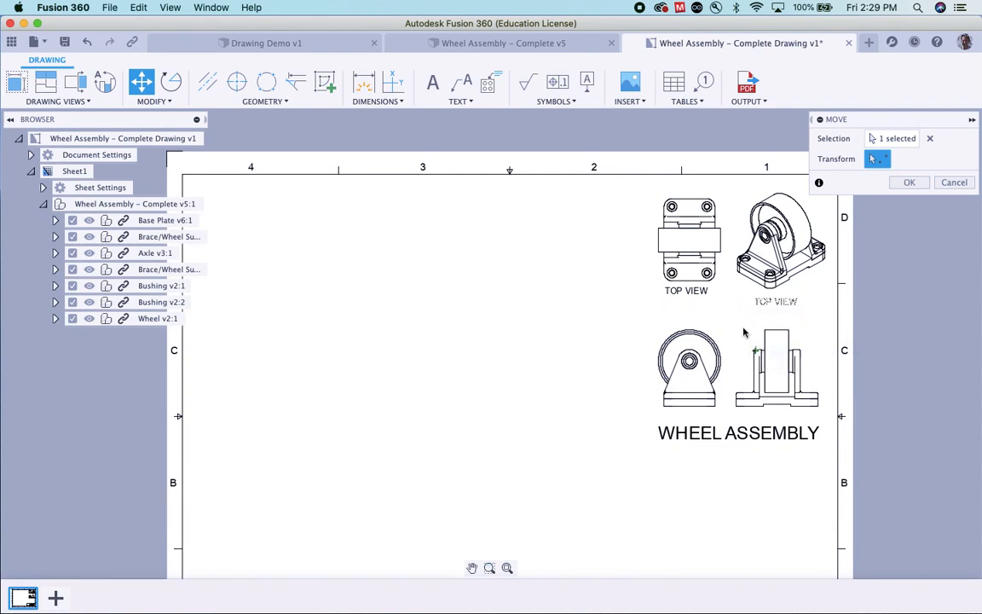
{"action": "left_click", "coordinate": [656, 317]}
{"action": "left_click", "coordinate": [588, 386]}
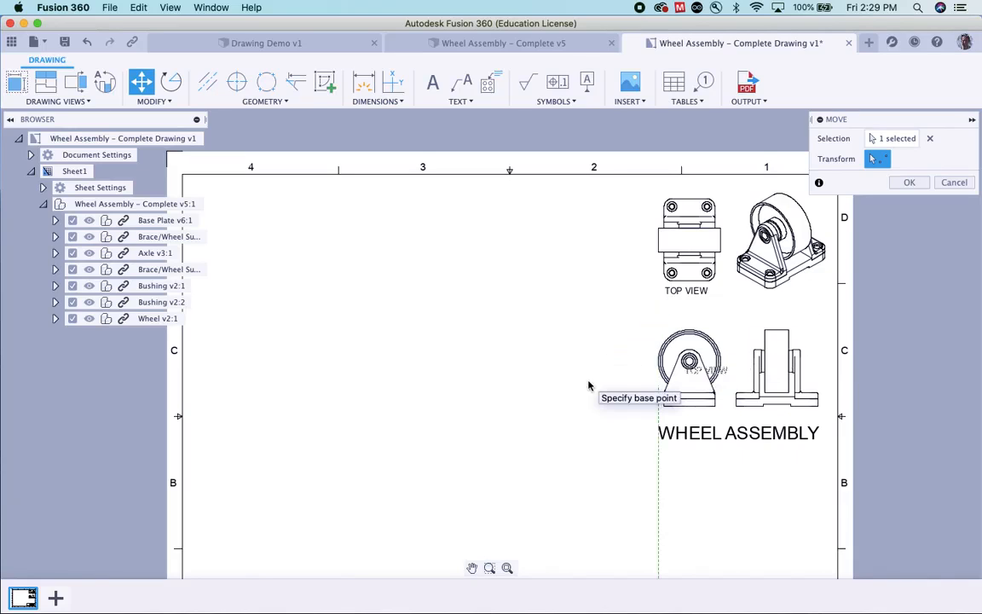
{"action": "key", "text": "Escape"}
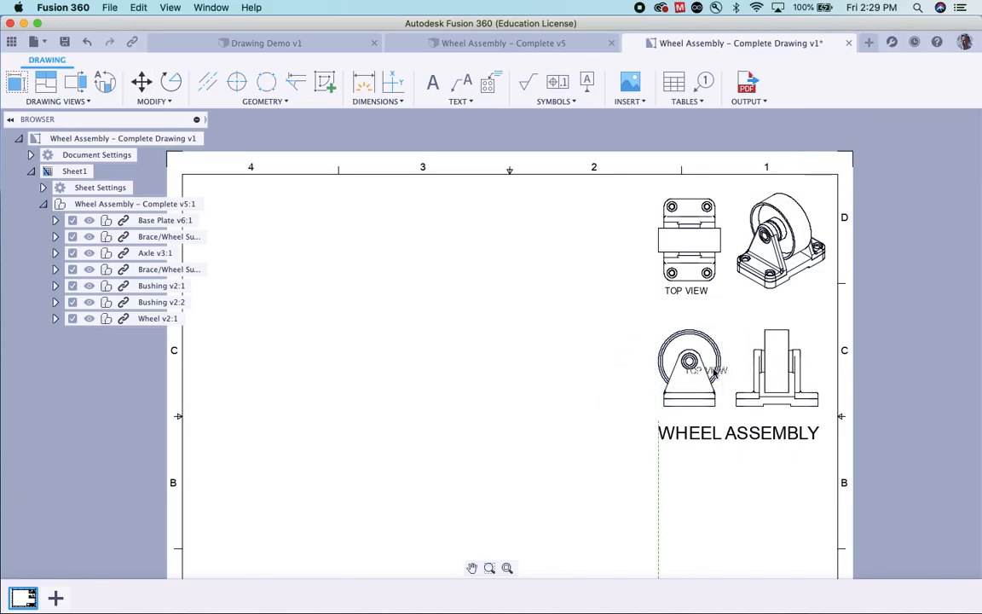
{"action": "left_click_drag", "start_coordinate": [712, 373], "coordinate": [774, 302]}
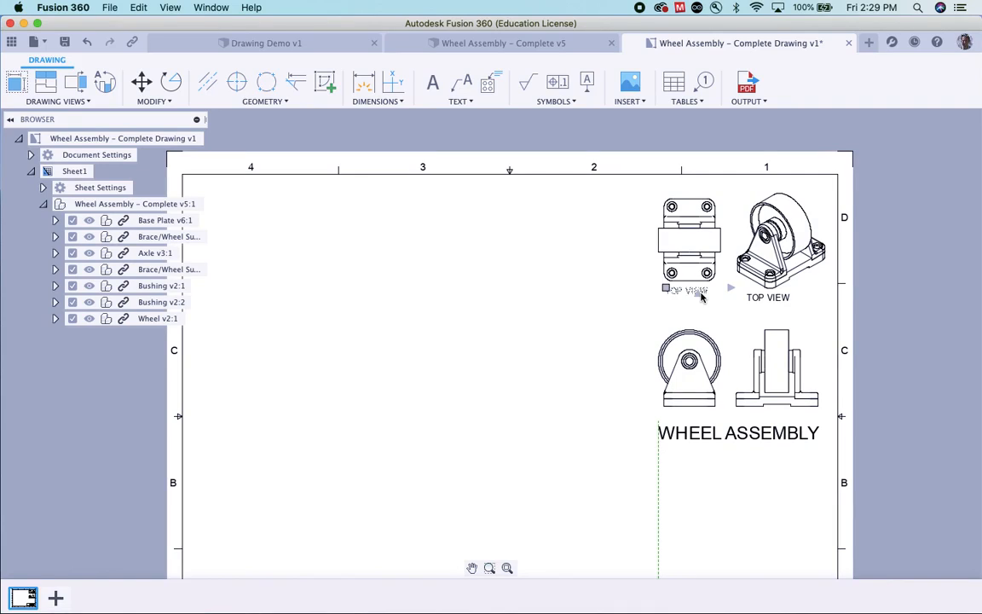
Place another copy of the TOP VIEW label centred beneath the front view, above the WHEEL ASSEMBLY title
{"action": "key", "text": "super+v"}
{"action": "left_click", "coordinate": [652, 305]}
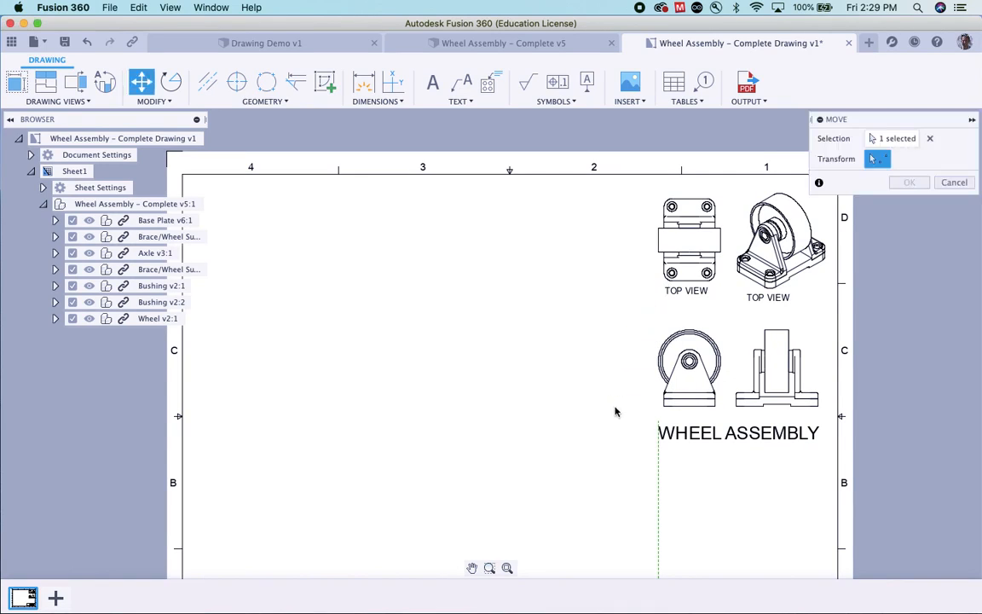
{"action": "left_click", "coordinate": [643, 431]}
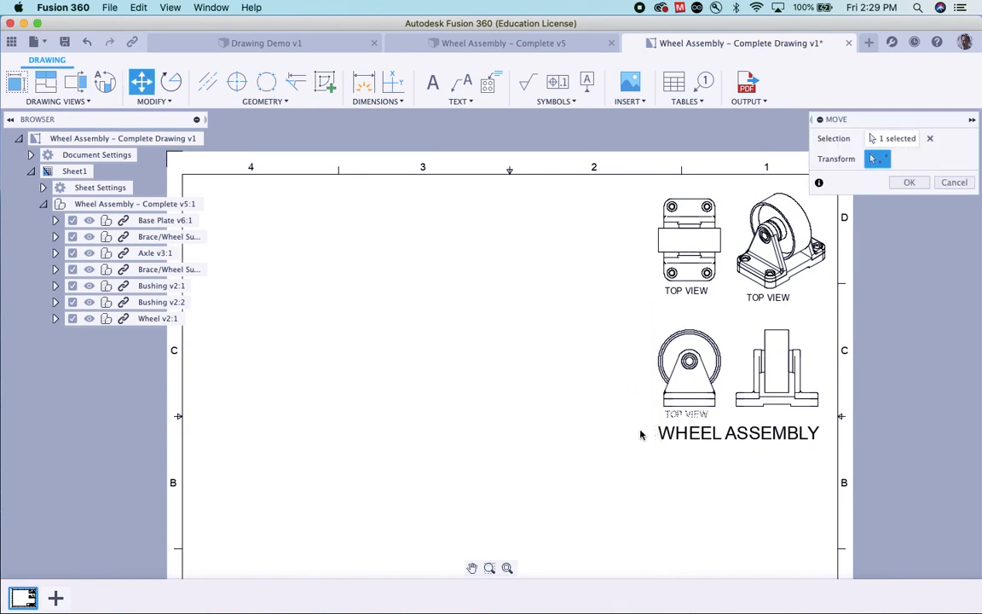
{"action": "left_click", "coordinate": [608, 435]}
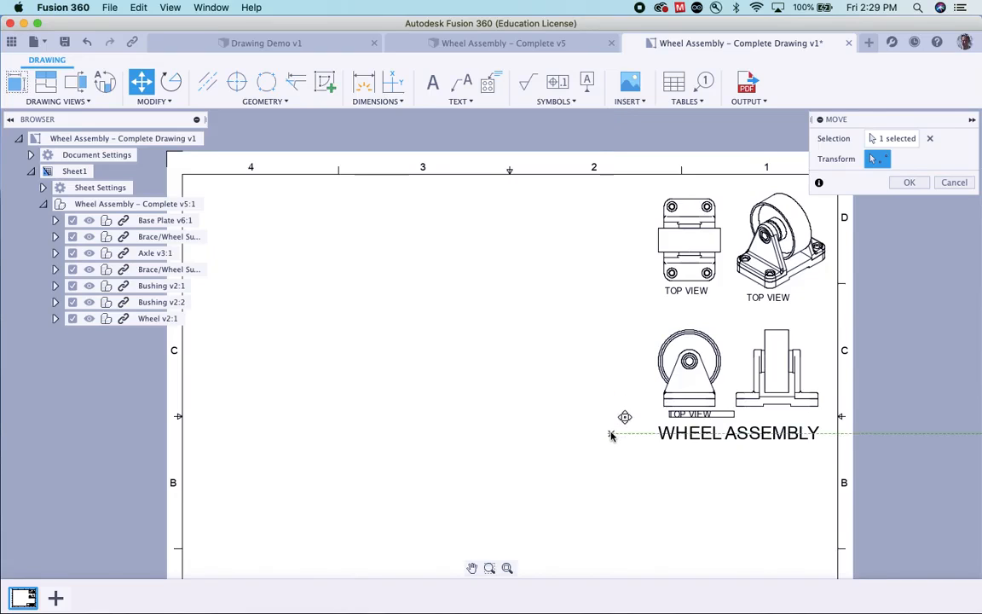
{"action": "left_click", "coordinate": [615, 428]}
{"action": "key", "text": "Return"}
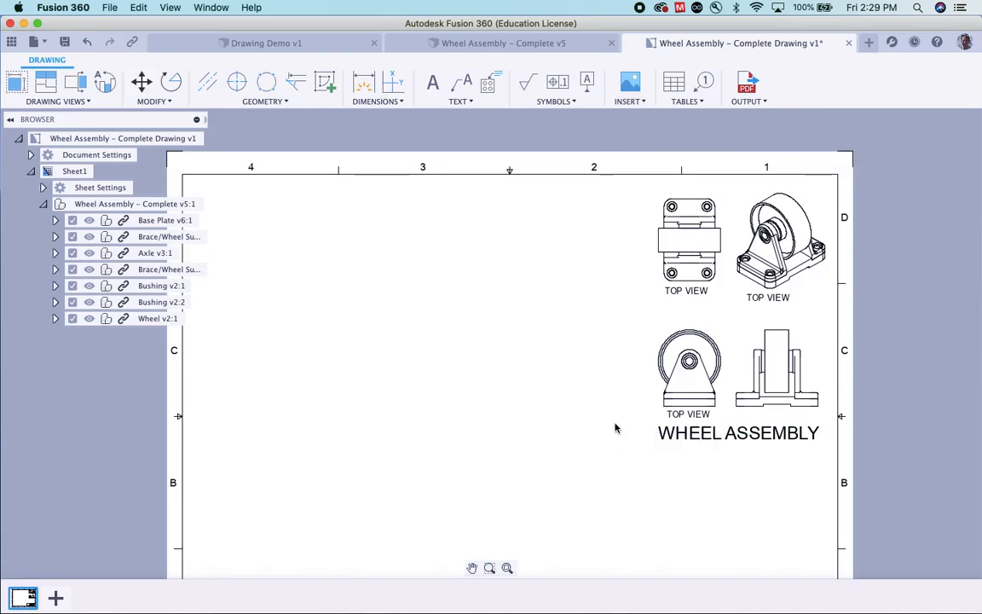
Copy the TOP VIEW label from the top view to just beneath the side view
{"action": "left_click", "coordinate": [688, 292]}
{"action": "key", "text": "m"}
{"action": "left_click", "coordinate": [658, 312]}
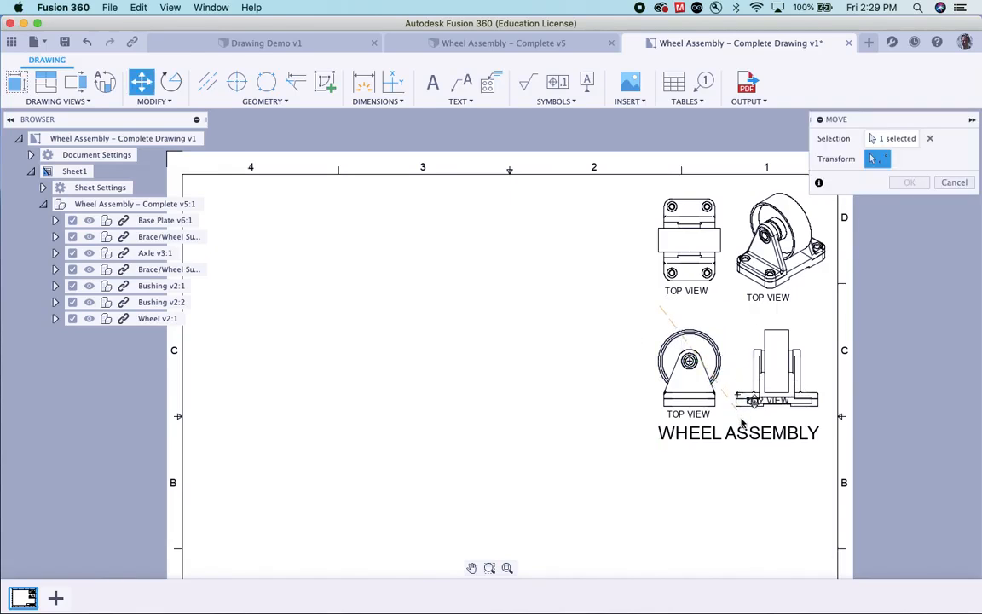
{"action": "left_click", "coordinate": [749, 444]}
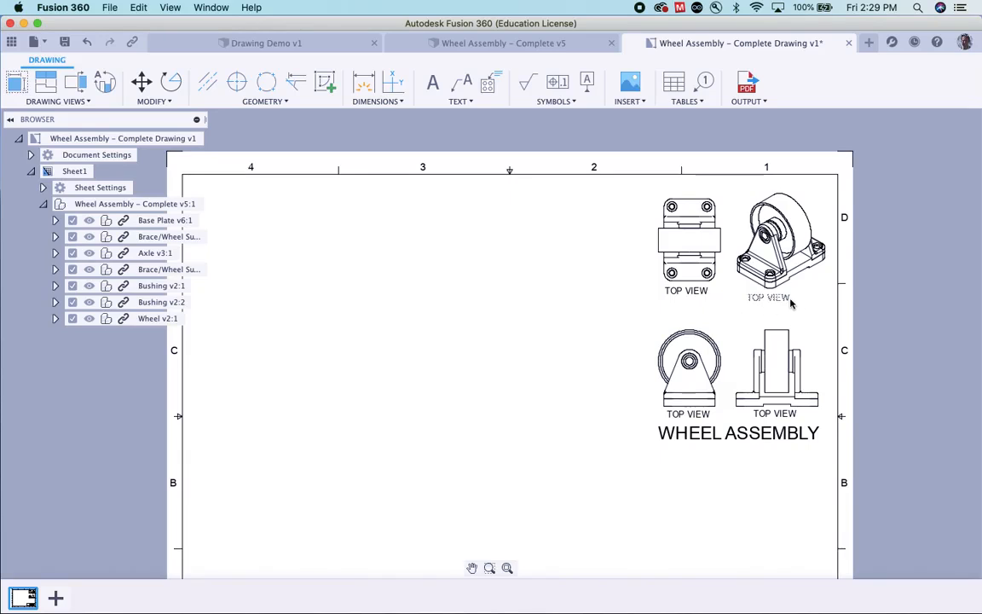
Change the label under the isometric view to "ISOMETRIC VIEW" and widen its text box to fit one line
{"action": "double_click", "coordinate": [756, 296]}
{"action": "double_click", "coordinate": [757, 297]}
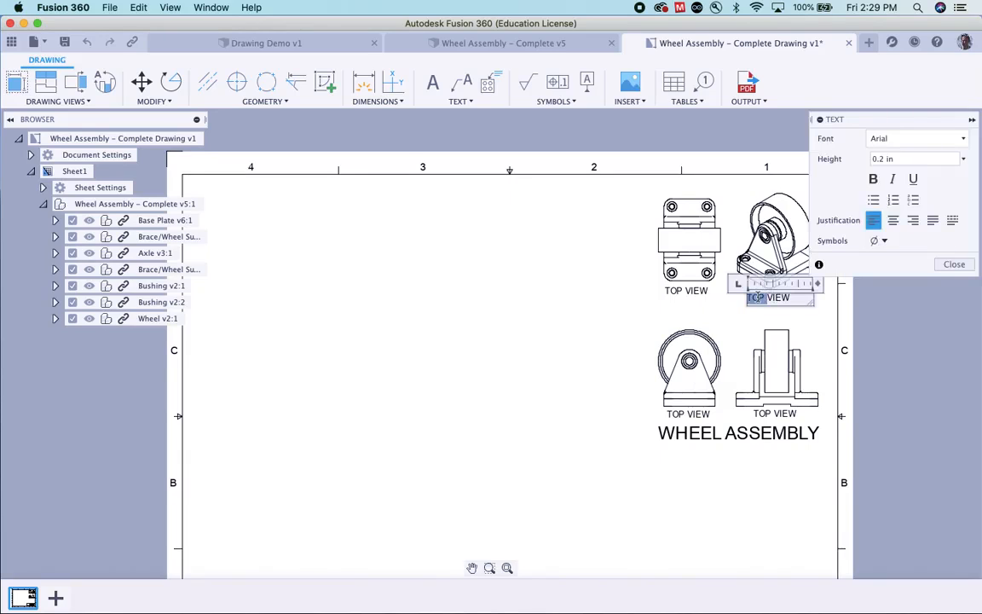
{"action": "type", "text": "ISOMETRIC"}
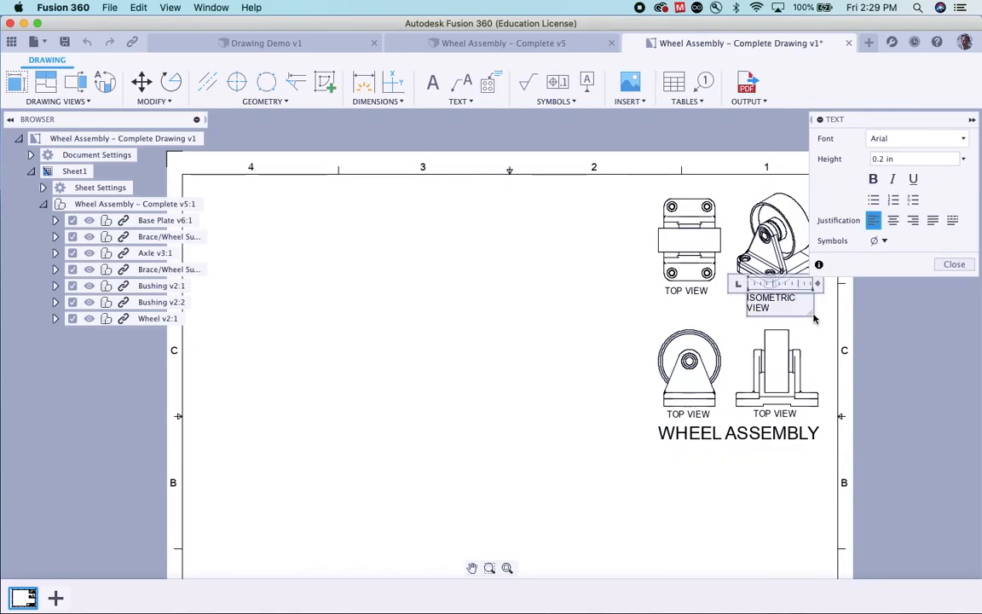
{"action": "left_click_drag", "start_coordinate": [811, 307], "coordinate": [827, 314]}
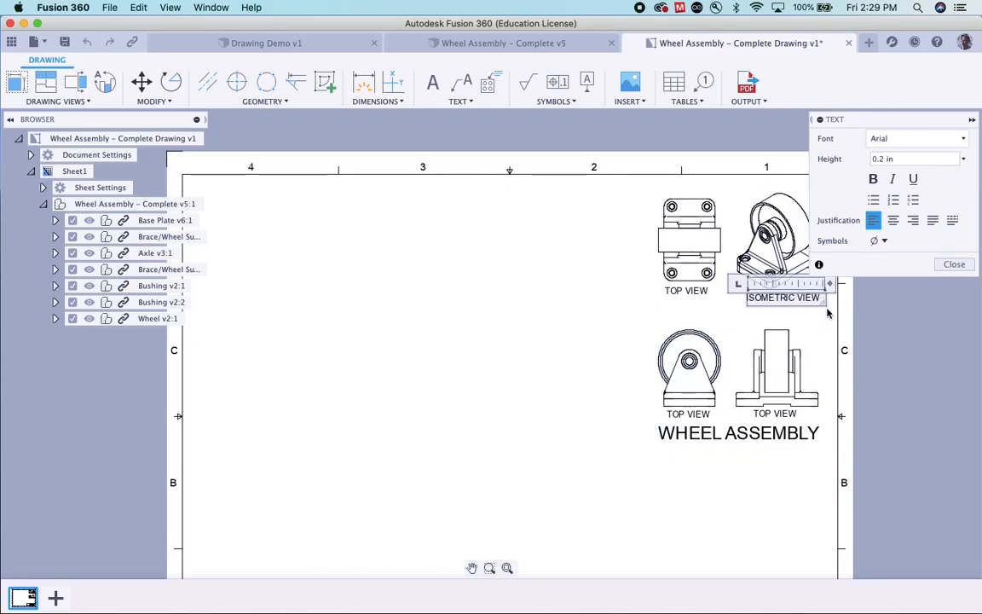
Change the label under the front view, directly below the top view, to "SIDE VIEW"
{"action": "left_click", "coordinate": [946, 264]}
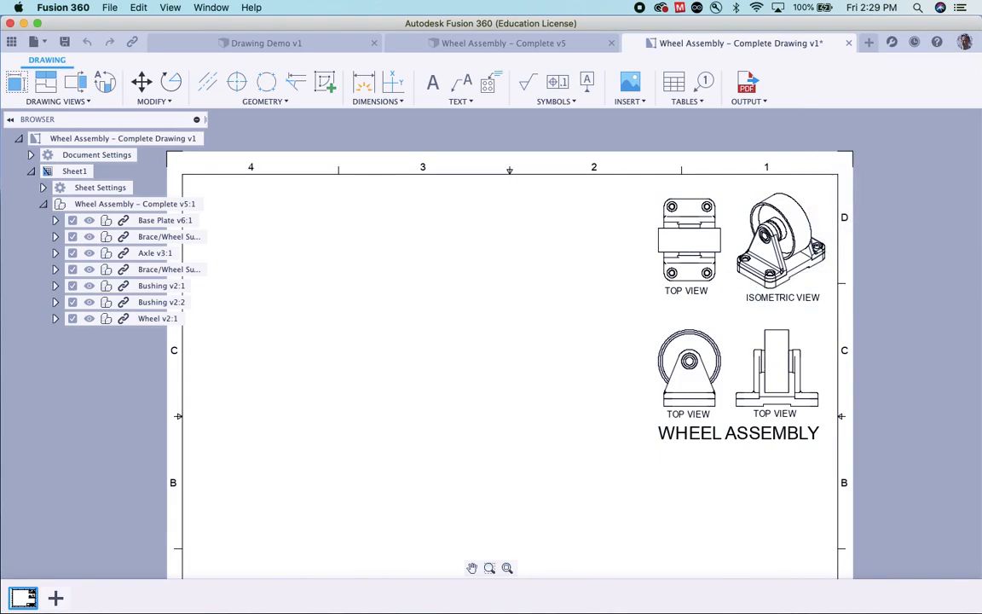
{"action": "double_click", "coordinate": [697, 414]}
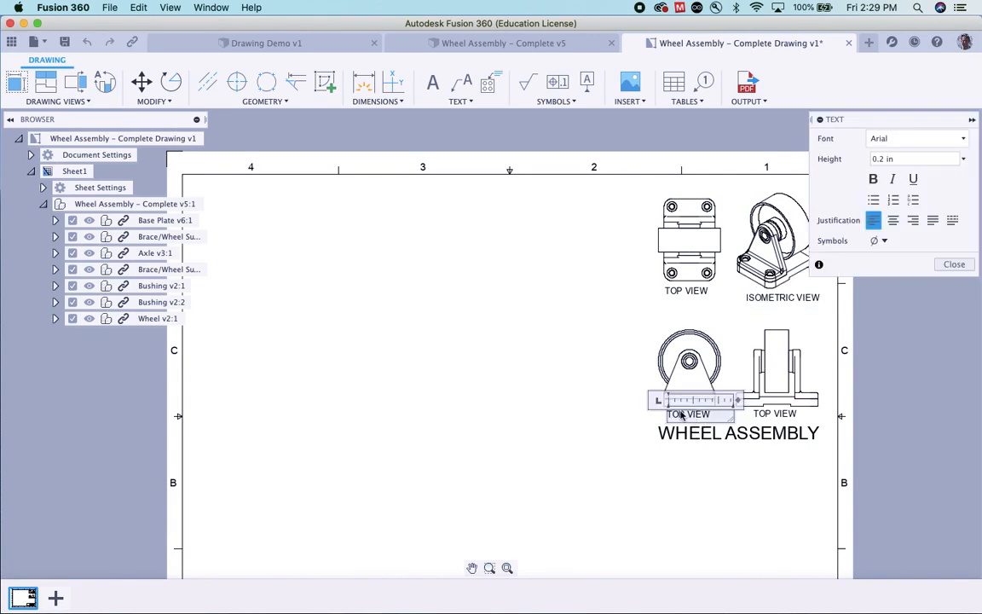
{"action": "double_click", "coordinate": [675, 414]}
{"action": "type", "text": "SIDE"}
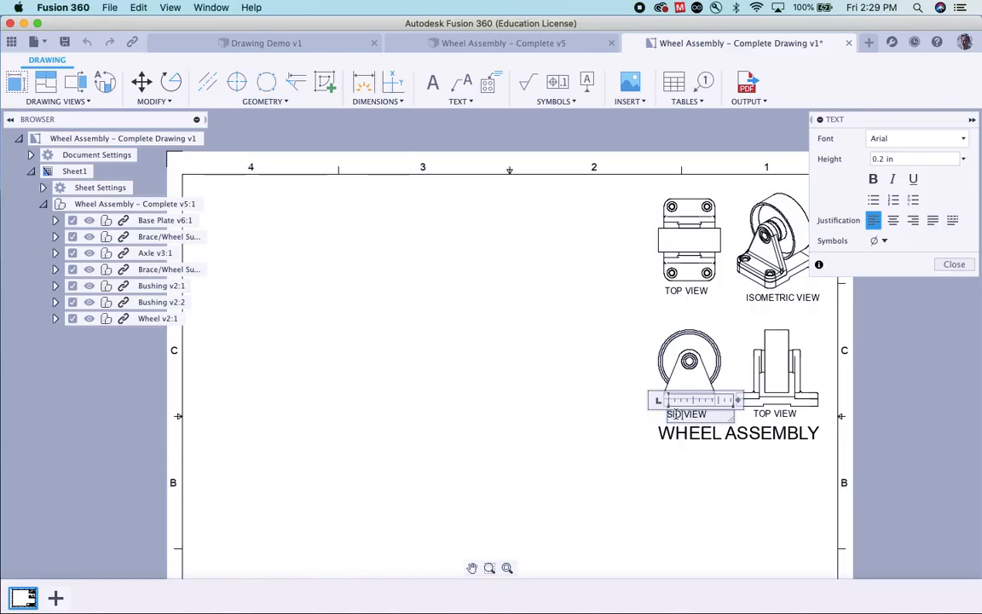
{"action": "left_click", "coordinate": [954, 265]}
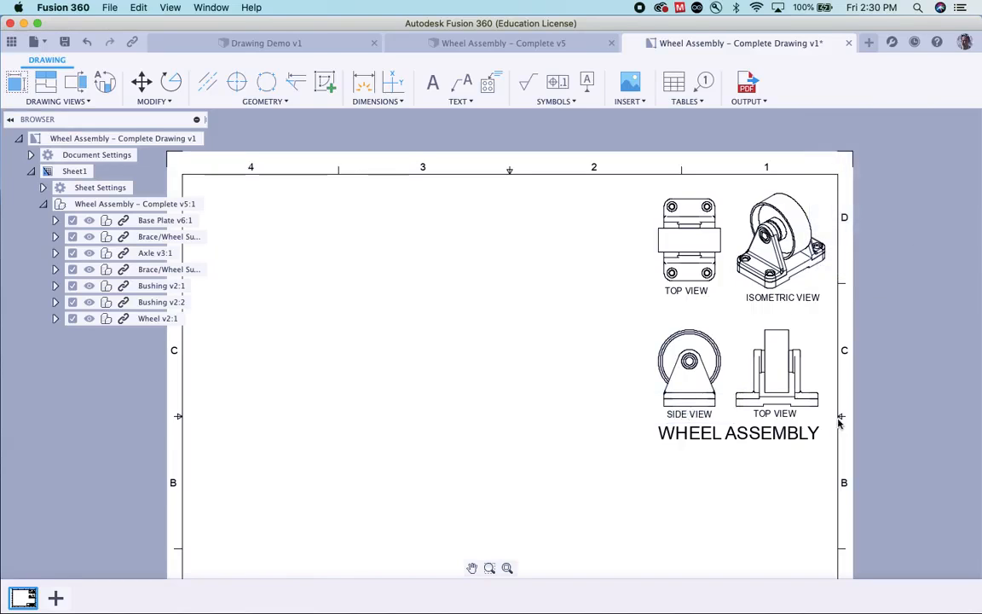
Change the label under the projected view beside the side view to "END VIEW"
{"action": "double_click", "coordinate": [772, 413]}
{"action": "double_click", "coordinate": [762, 414]}
{"action": "type", "text": "END"}
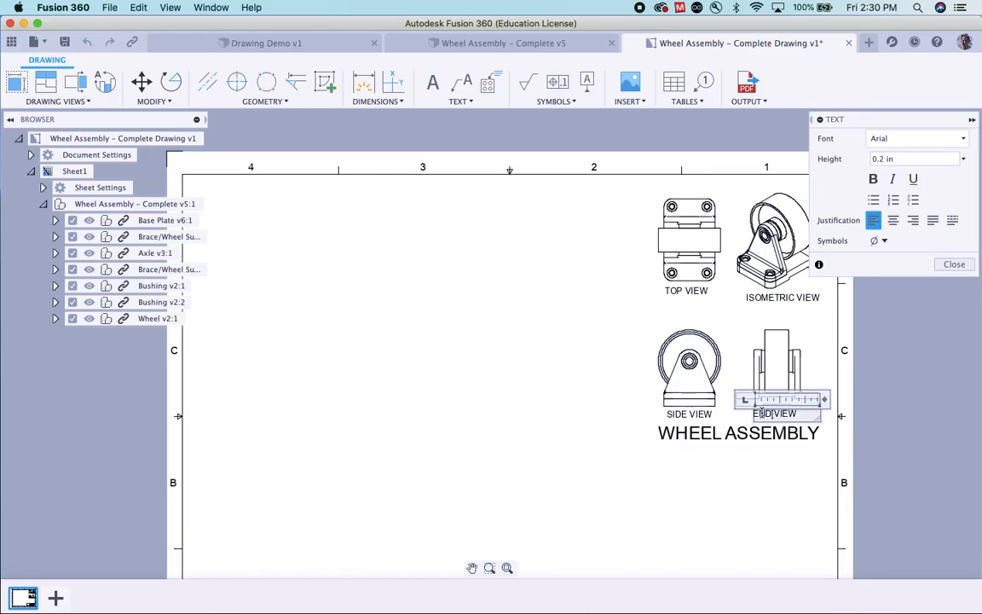
{"action": "left_click", "coordinate": [953, 265]}
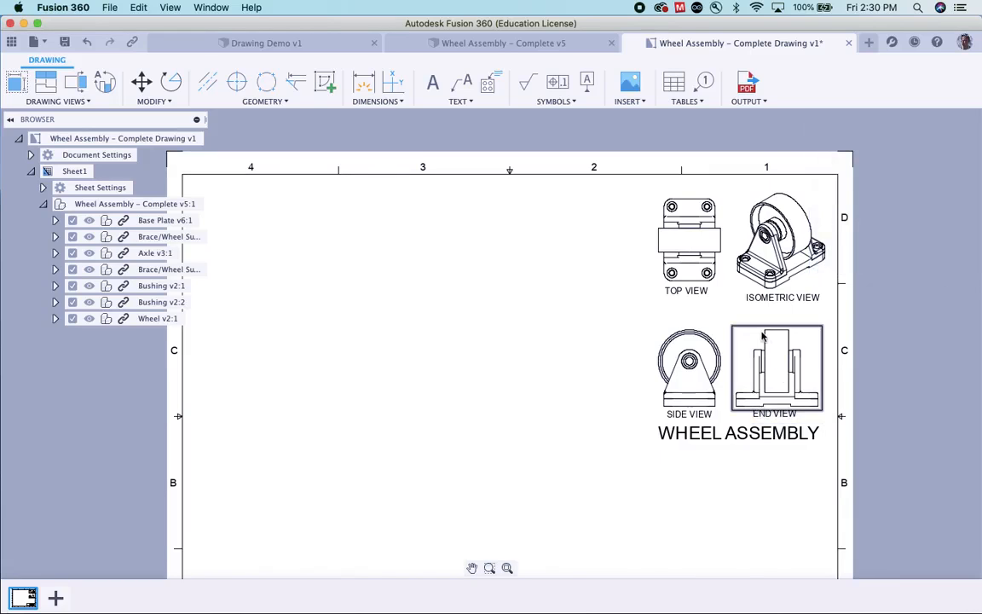
Reposition the TOP VIEW label so it sits centred just beneath the top view
{"action": "scroll", "coordinate": [762, 337], "scroll_direction": "up", "scroll_amount": 2}
{"action": "scroll", "coordinate": [763, 337], "scroll_direction": "up", "scroll_amount": 1}
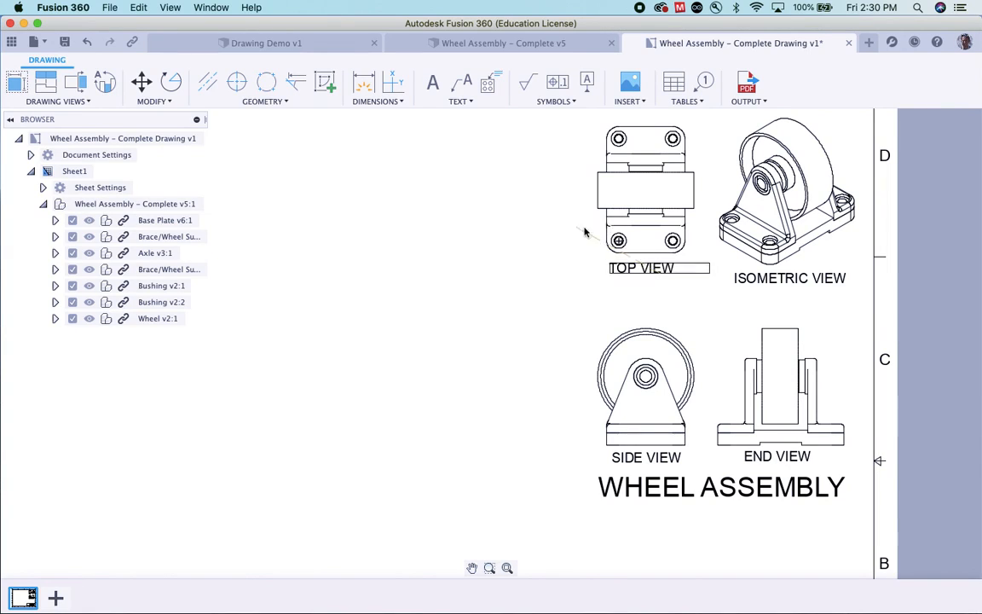
{"action": "left_click", "coordinate": [649, 270]}
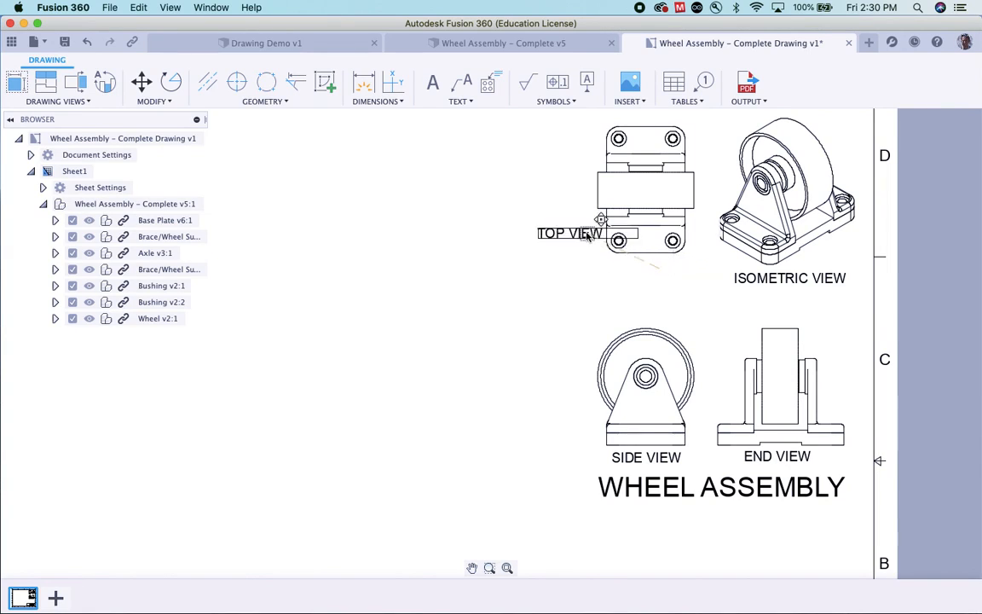
{"action": "left_click", "coordinate": [588, 226]}
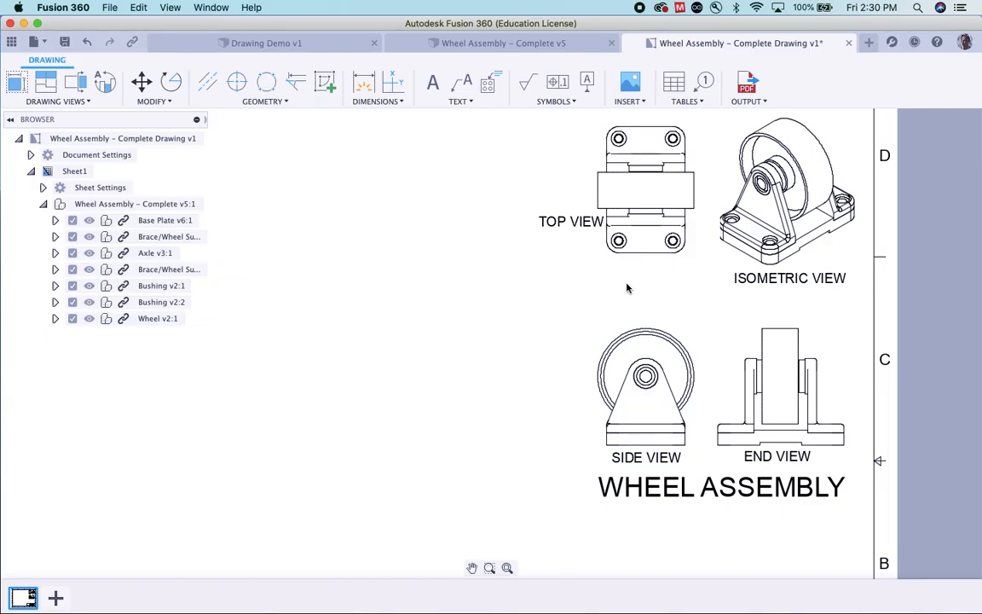
{"action": "left_click_drag", "start_coordinate": [585, 224], "coordinate": [655, 269]}
{"action": "left_click", "coordinate": [652, 268]}
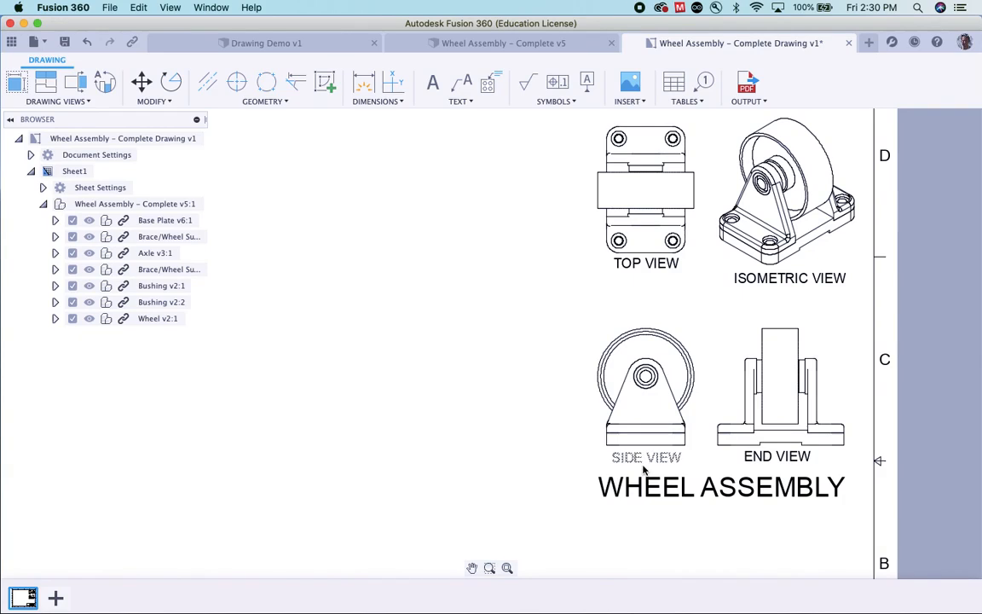
Save the drawing as a new version with the description "User Saved"
{"action": "mouse_move", "coordinate": [776, 302]}
{"action": "middle_mouse_down"}
{"action": "mouse_move", "coordinate": [782, 335]}
{"action": "mouse_move", "coordinate": [701, 356]}
{"action": "middle_mouse_up"}
{"action": "scroll", "coordinate": [718, 363], "scroll_direction": "down", "scroll_amount": 5}
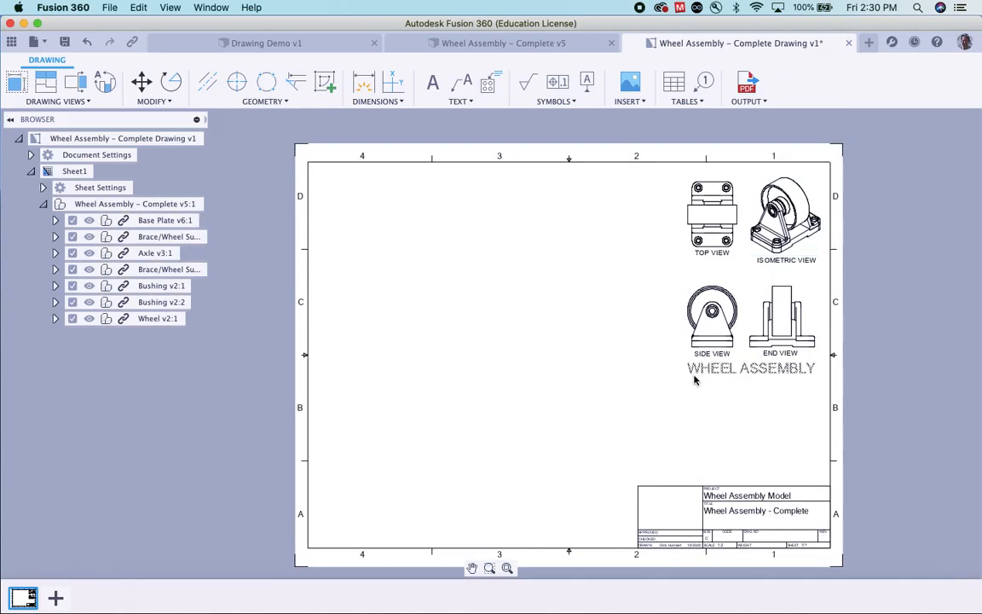
{"action": "left_click", "coordinate": [64, 41]}
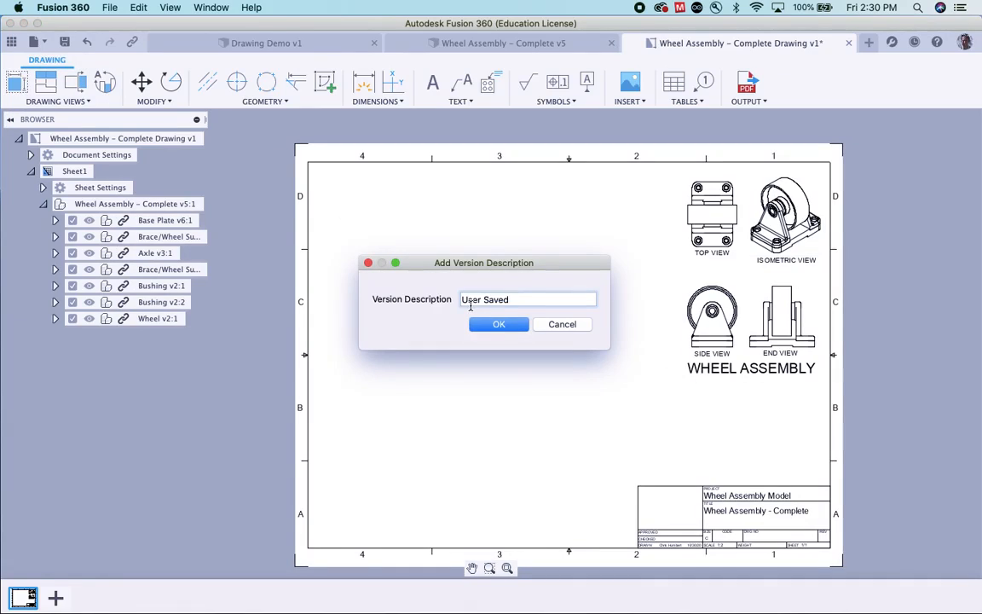
{"action": "left_click", "coordinate": [498, 324]}
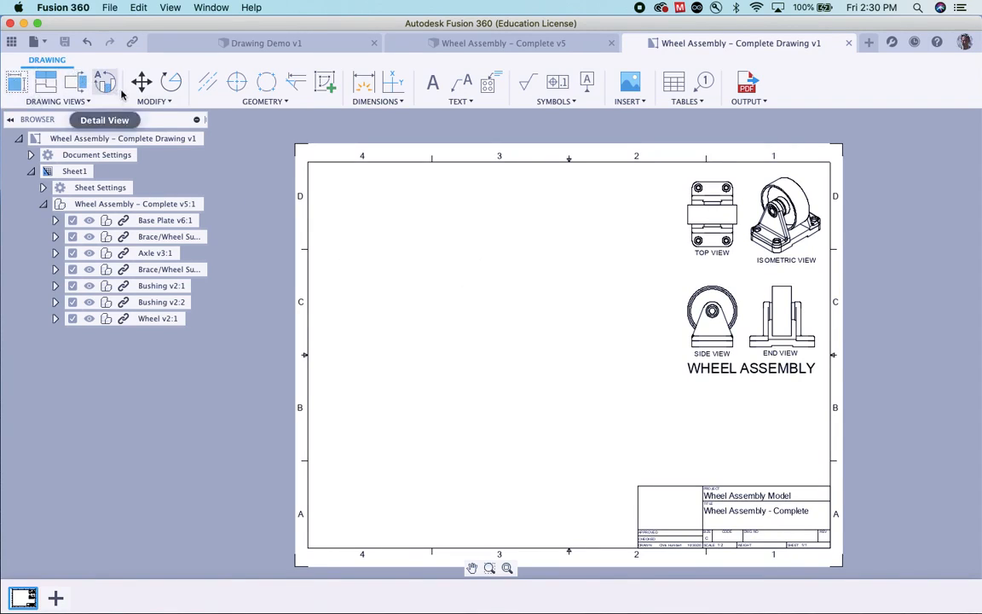
Place a new front base view of the assembly at 1:2 scale in the sheet's empty area near zone C4
{"action": "left_click", "coordinate": [13, 84]}
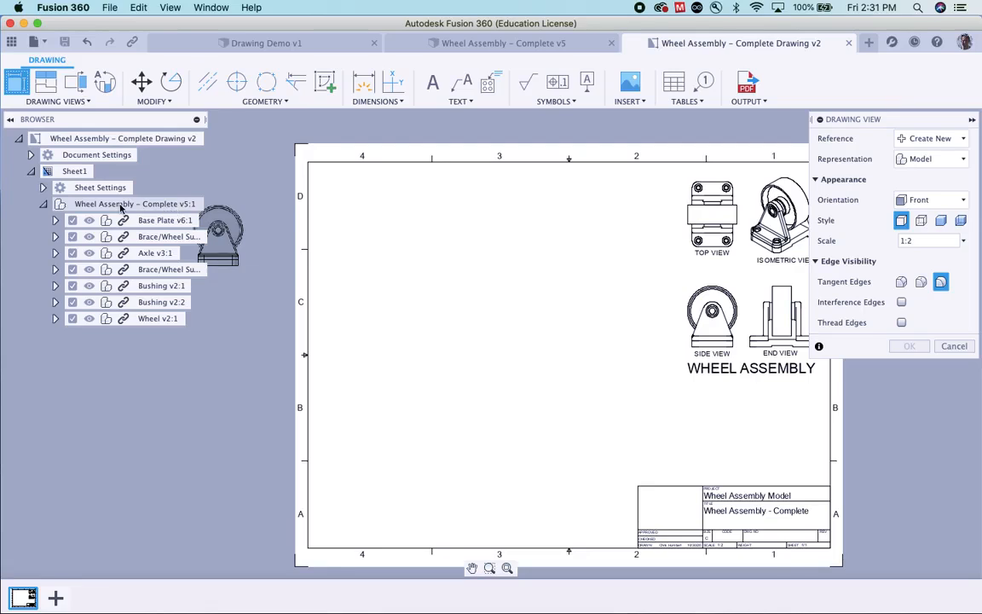
{"action": "left_click", "coordinate": [402, 288]}
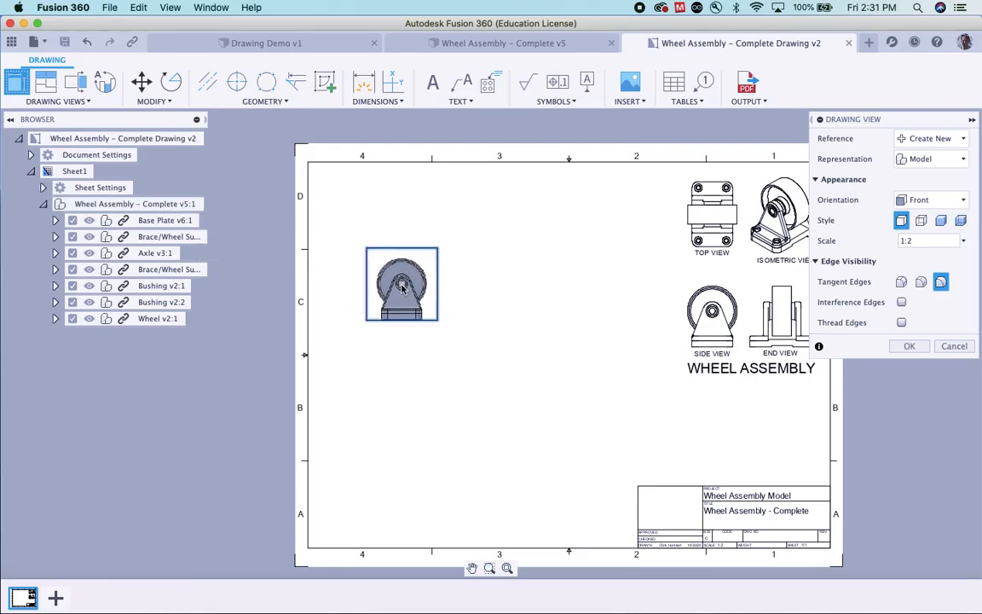
{"action": "left_click", "coordinate": [908, 346]}
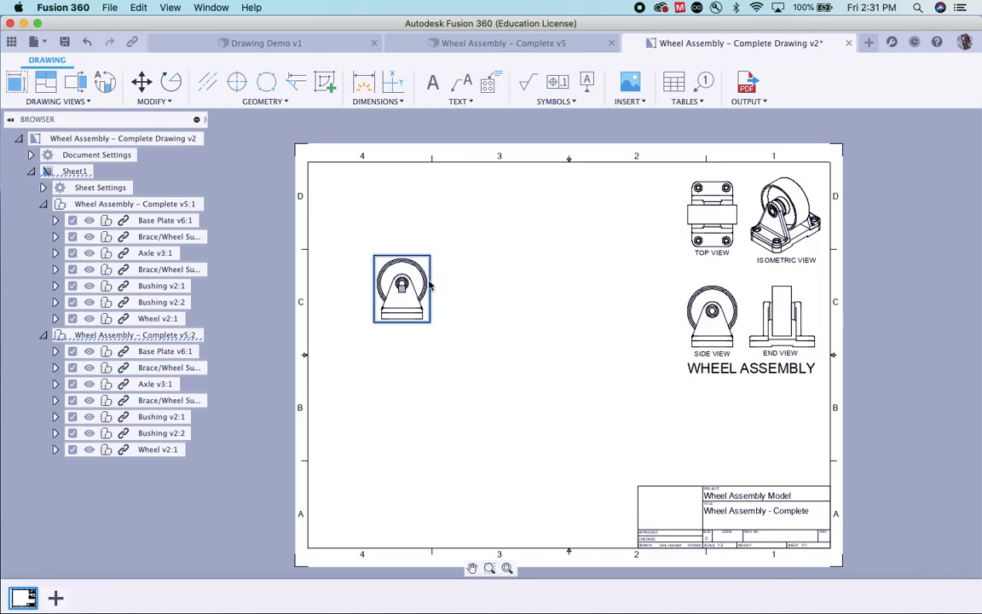
Project an end view to the right of the new front view and a top view above it
{"action": "right_click", "coordinate": [430, 286]}
{"action": "left_click", "coordinate": [479, 293]}
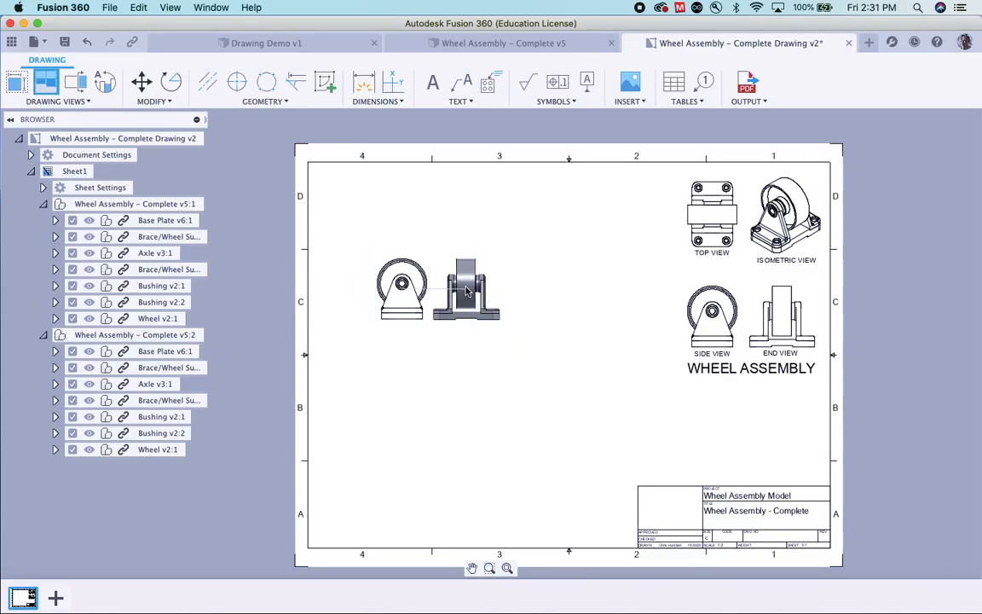
{"action": "left_click", "coordinate": [466, 291]}
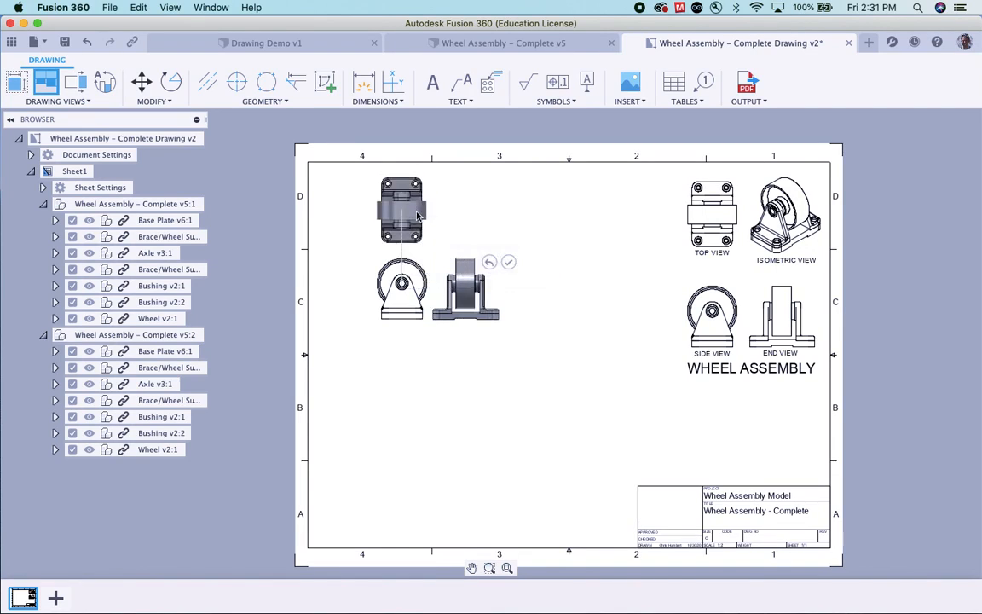
{"action": "left_click", "coordinate": [416, 216]}
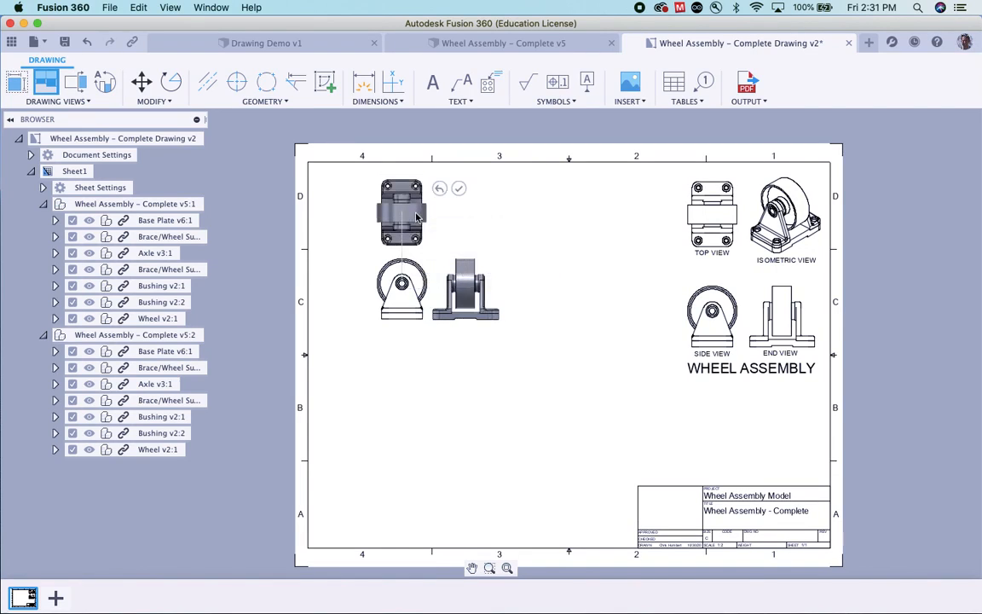
{"action": "left_click", "coordinate": [458, 188]}
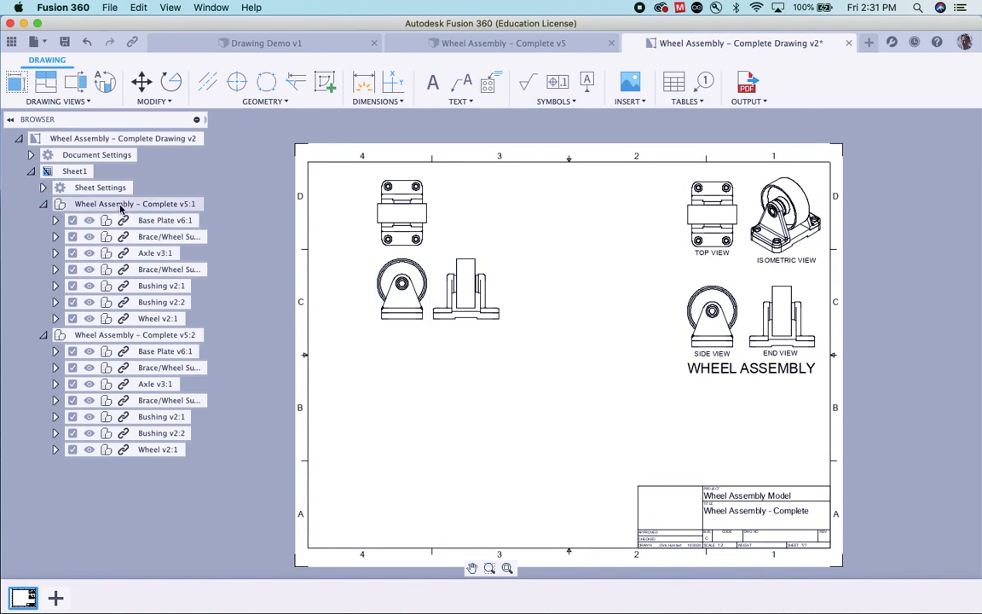
Suppress both braces, the axle, both bushings and the wheel in Wheel Assembly - Complete v5:2, leaving only the Base Plate
{"action": "left_click", "coordinate": [43, 205]}
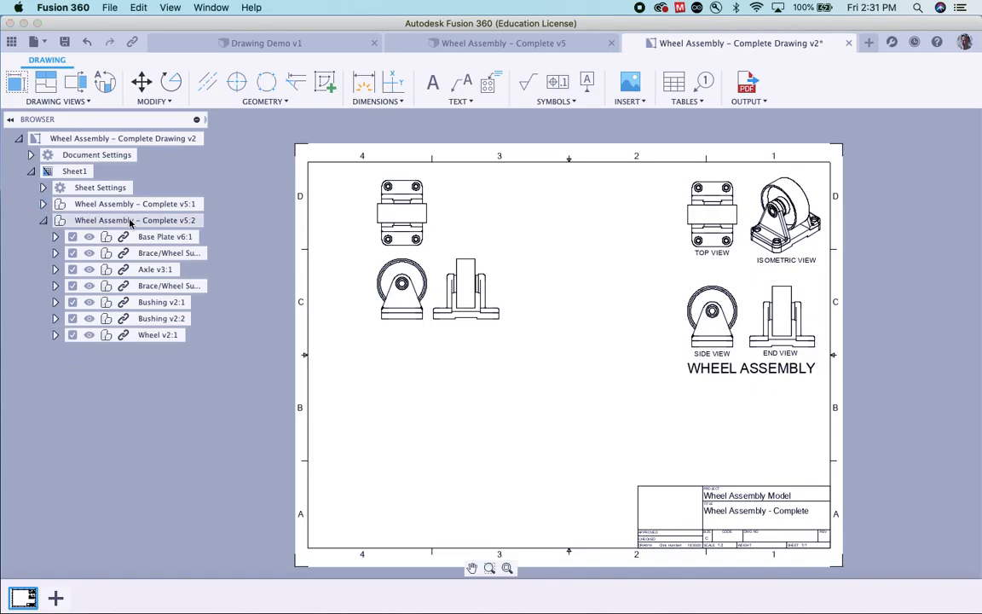
{"action": "left_click", "coordinate": [44, 220]}
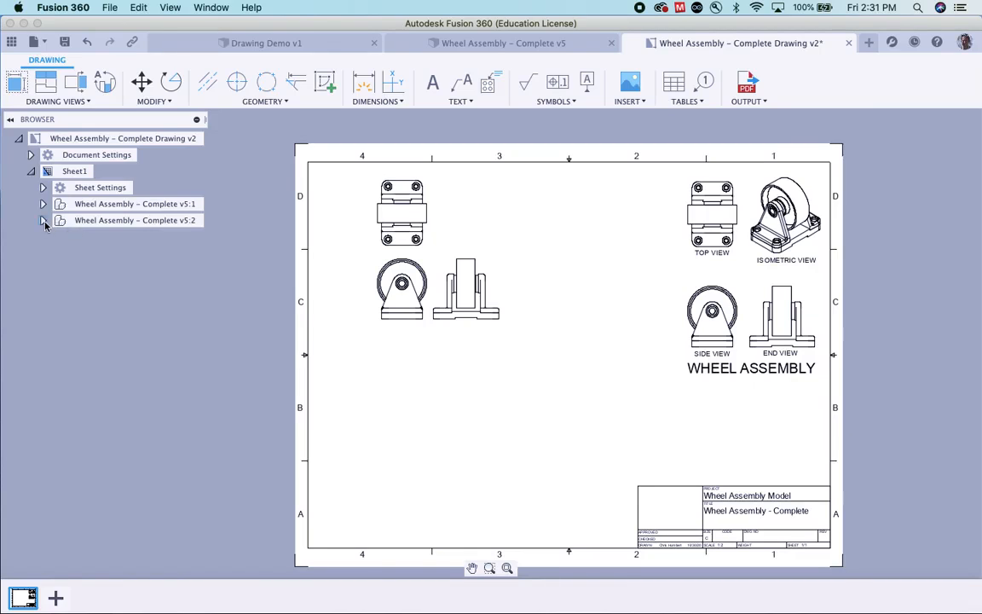
{"action": "left_click", "coordinate": [43, 220]}
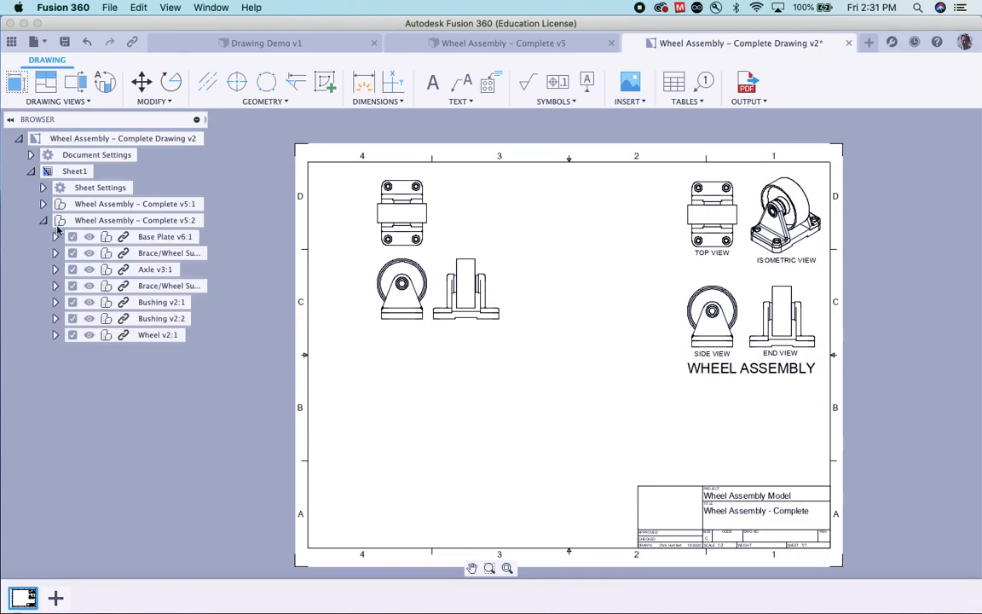
{"action": "left_click", "coordinate": [72, 253]}
{"action": "left_click", "coordinate": [73, 269]}
{"action": "left_click", "coordinate": [72, 286]}
{"action": "left_click", "coordinate": [72, 302]}
{"action": "left_click", "coordinate": [73, 317]}
{"action": "left_click", "coordinate": [73, 335]}
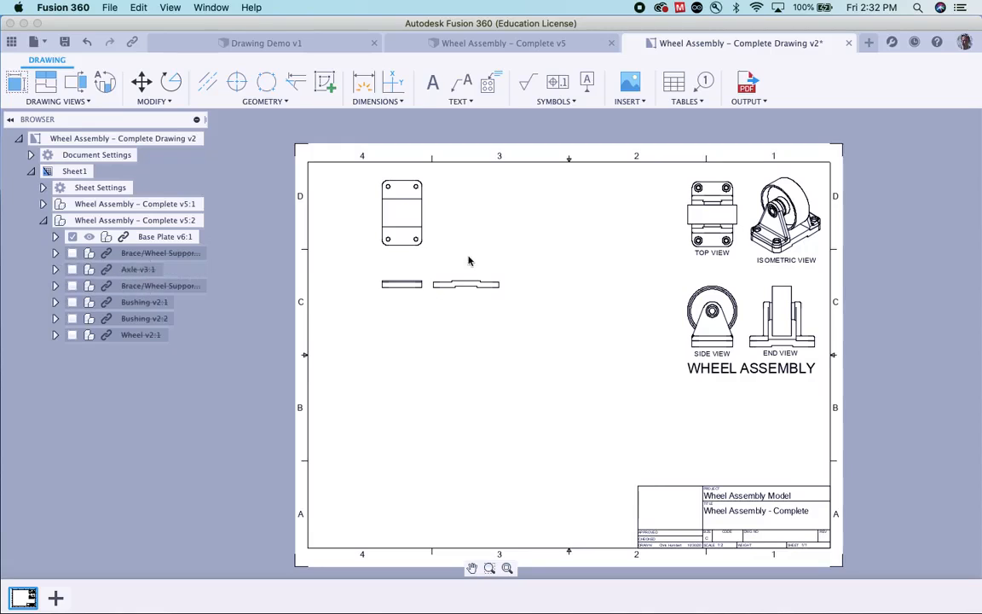
{"action": "left_click", "coordinate": [44, 221]}
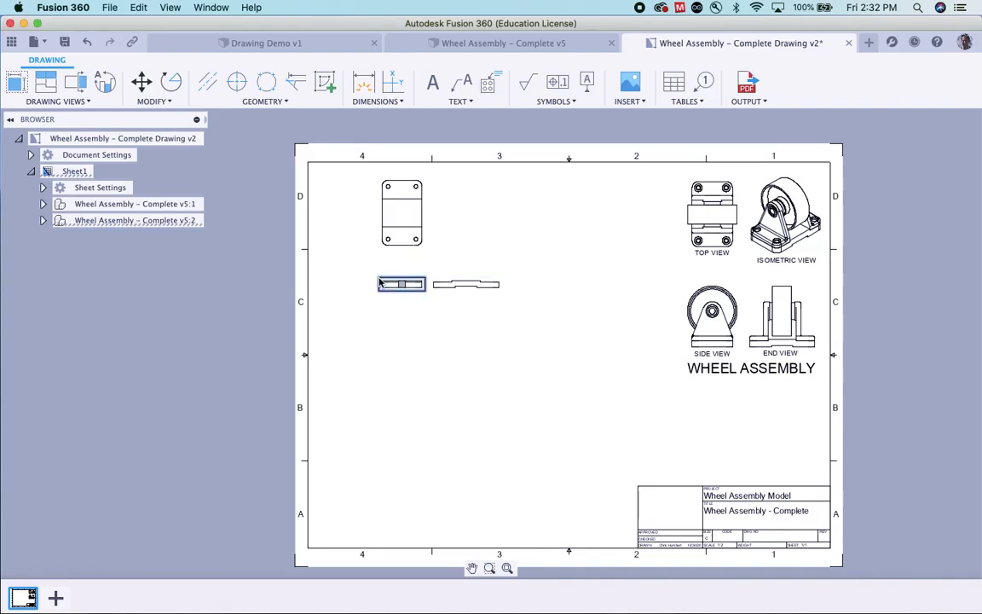
Delete the base plate's front view and move its end view up beside the lower edge of the top view
{"action": "key", "text": "Delete"}
{"action": "left_click", "coordinate": [471, 284]}
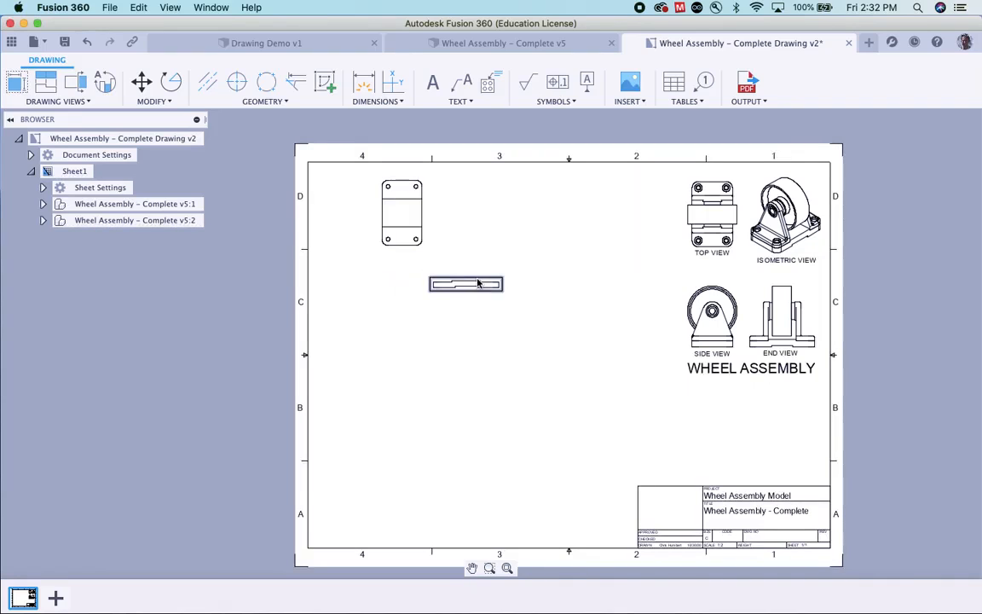
{"action": "left_click_drag", "start_coordinate": [476, 279], "coordinate": [473, 245]}
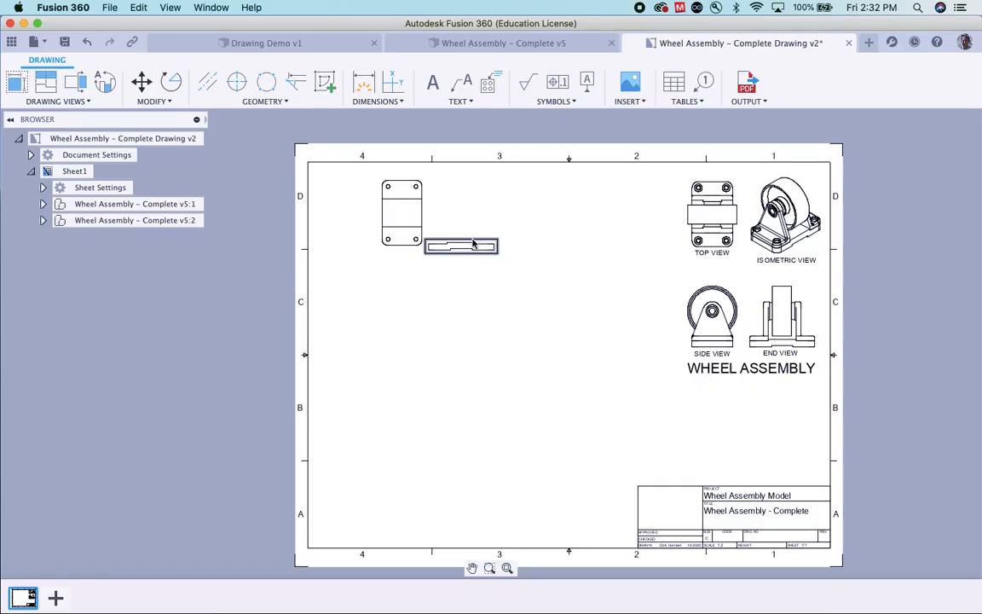
{"action": "left_click", "coordinate": [475, 236]}
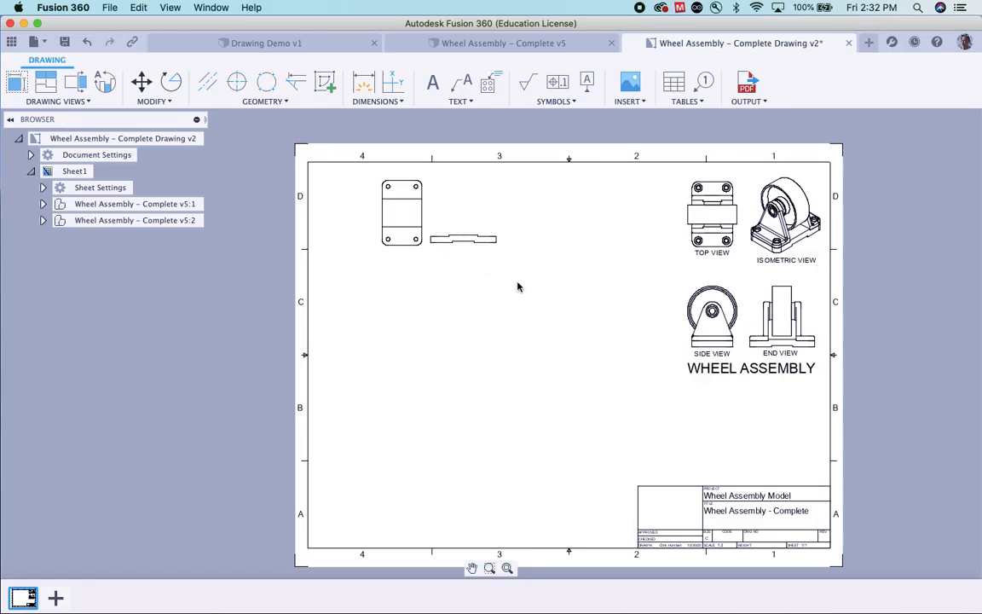
Move both base plate views together horizontally towards the left border of the sheet
{"action": "scroll", "coordinate": [443, 204], "scroll_direction": "up", "scroll_amount": 5}
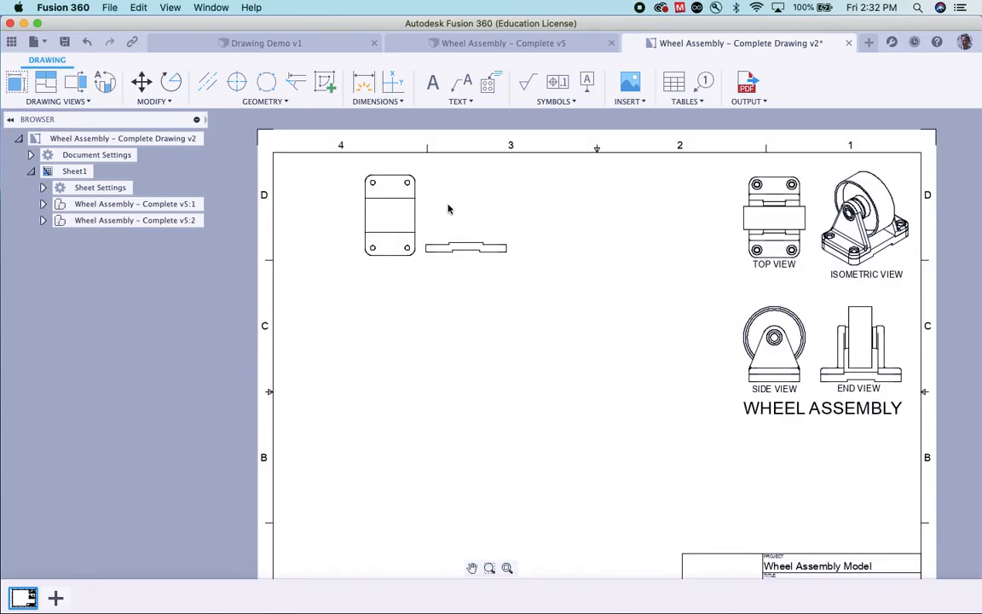
{"action": "mouse_move", "coordinate": [550, 309]}
{"action": "left_mouse_down"}
{"action": "mouse_move", "coordinate": [394, 265]}
{"action": "mouse_move", "coordinate": [300, 167]}
{"action": "left_mouse_up"}
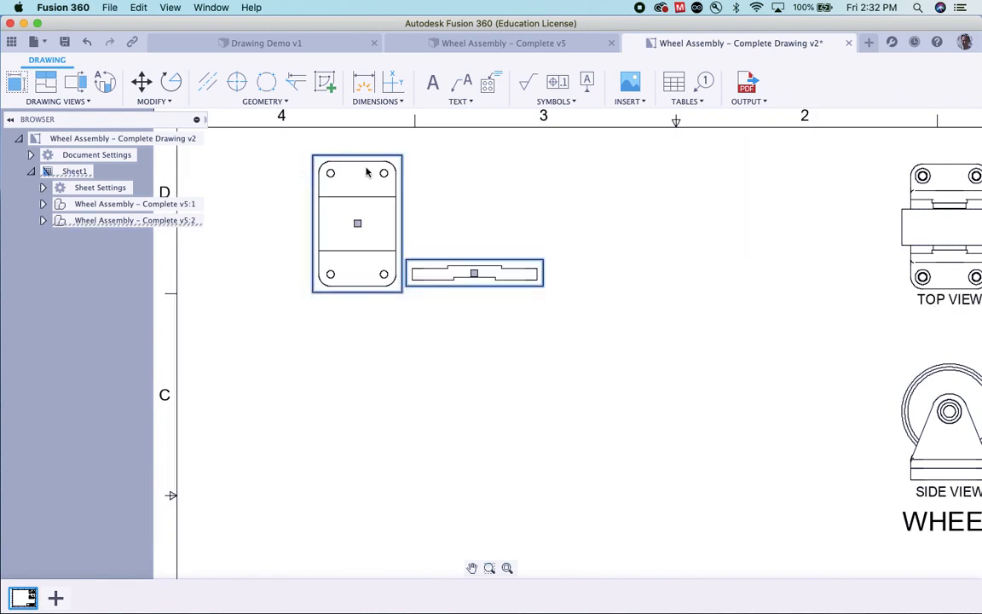
{"action": "key", "text": "m"}
{"action": "left_click", "coordinate": [404, 187]}
{"action": "left_click", "coordinate": [288, 188]}
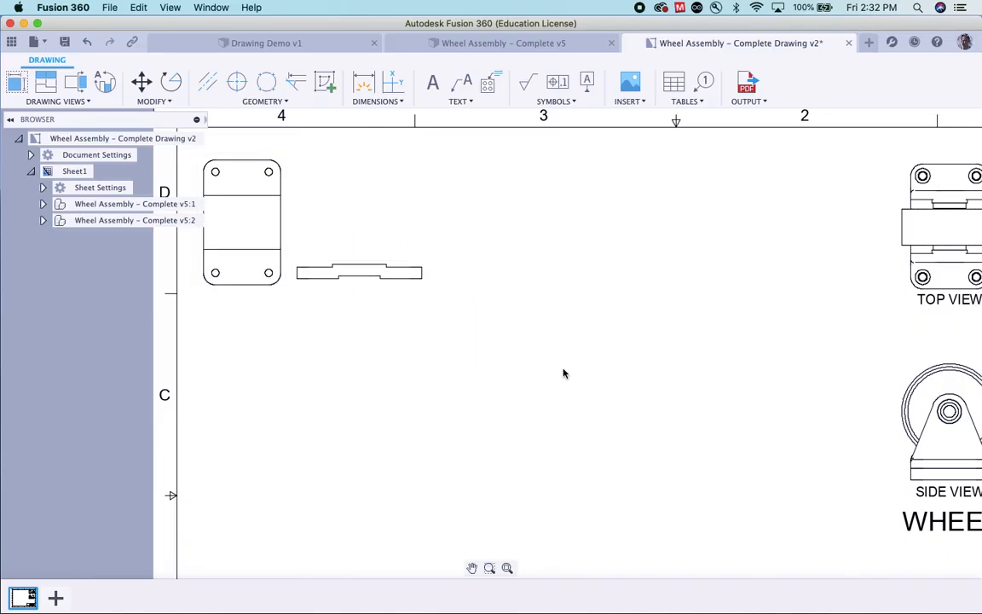
Copy the WHEEL ASSEMBLY title and place the copy beneath the two base plate views
{"action": "left_click", "coordinate": [934, 526]}
{"action": "key", "text": "m"}
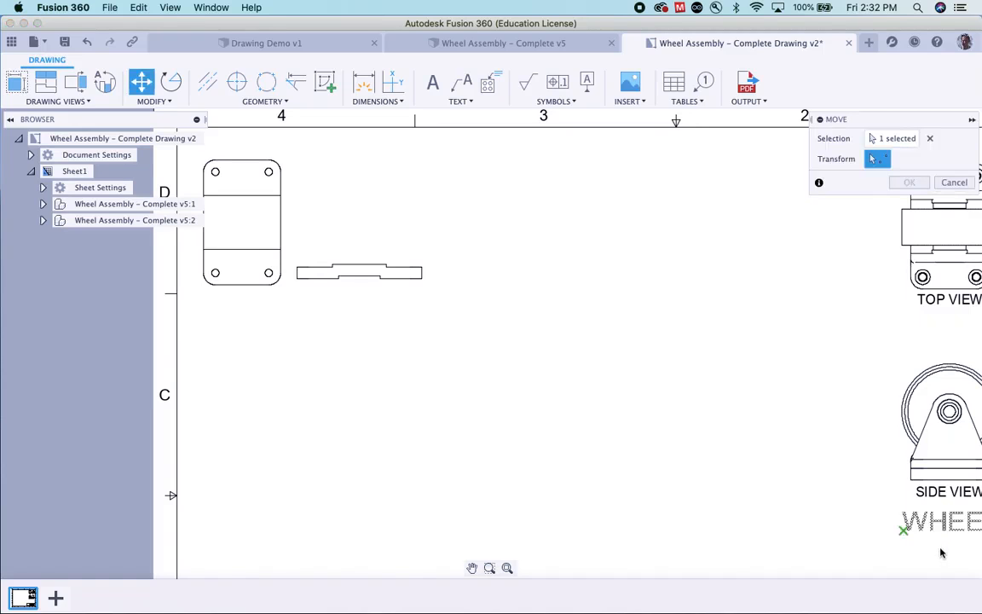
{"action": "left_click", "coordinate": [941, 558]}
{"action": "left_click", "coordinate": [213, 368]}
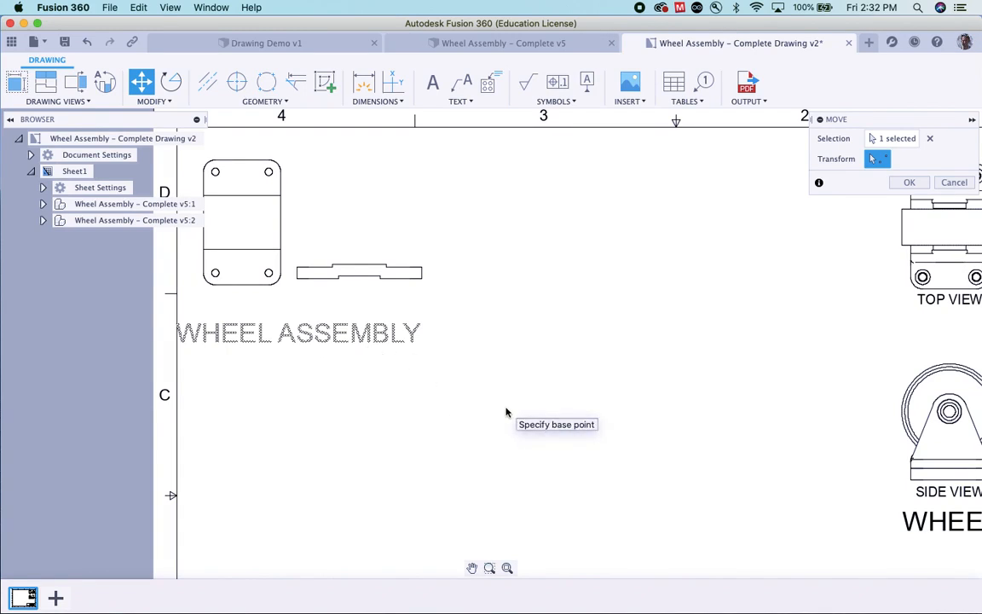
{"action": "key", "text": "Return"}
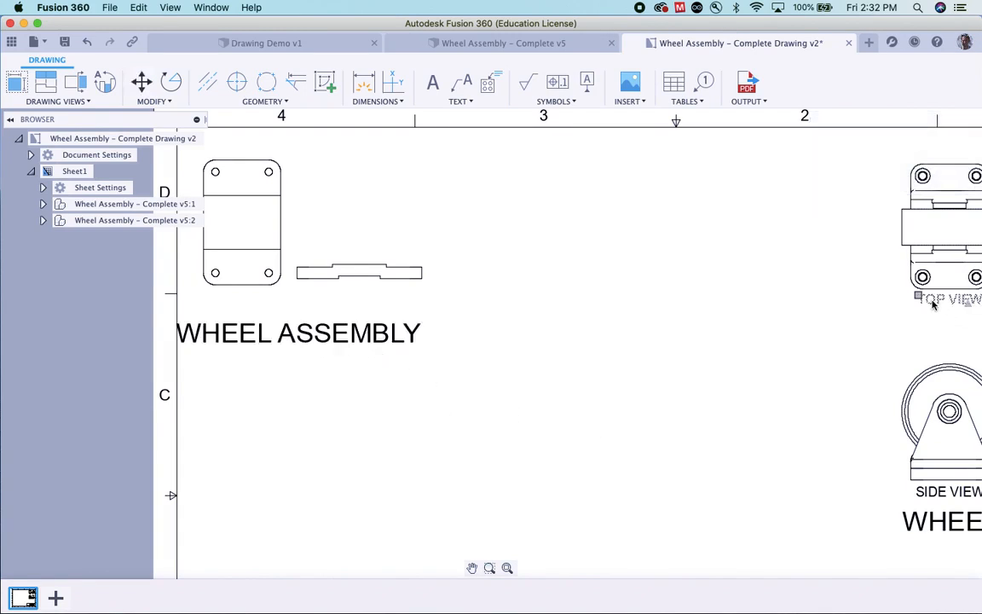
Copy the assembly's TOP VIEW label and place the copy beneath the base plate's top view
{"action": "left_click", "coordinate": [932, 305]}
{"action": "key", "text": "m"}
{"action": "left_click", "coordinate": [922, 323]}
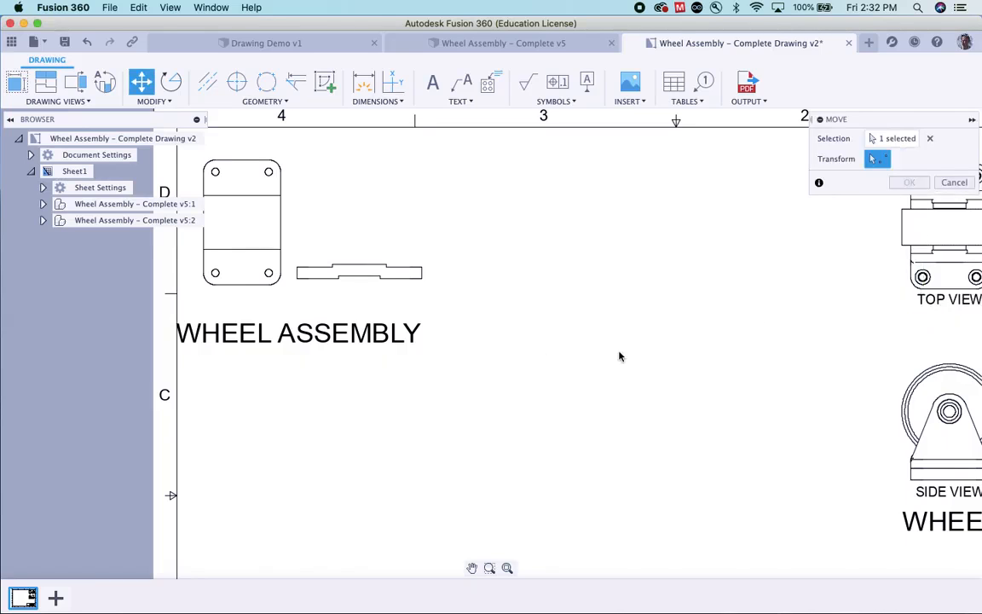
{"action": "left_click", "coordinate": [231, 312]}
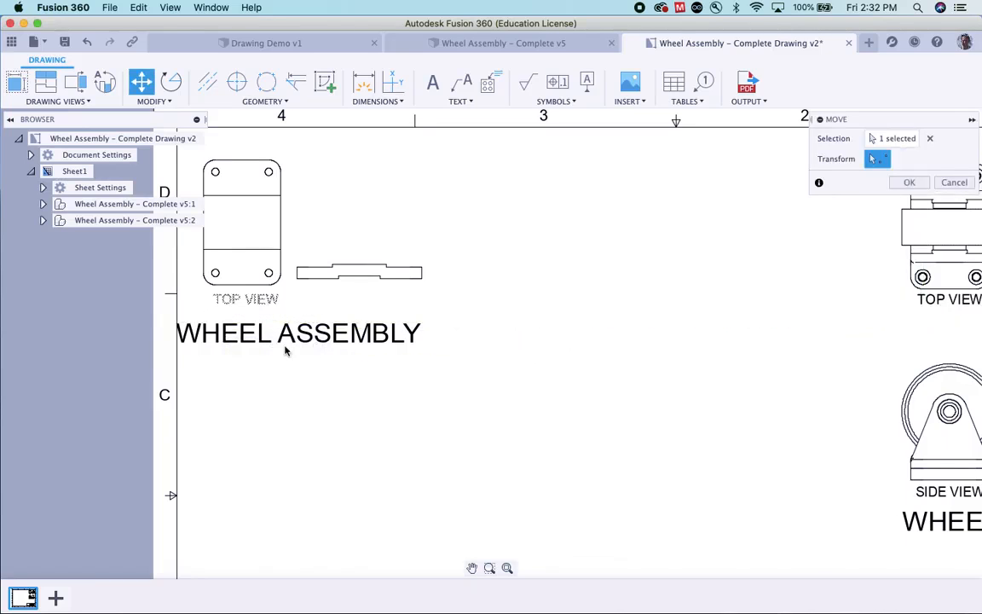
{"action": "key", "text": "Return"}
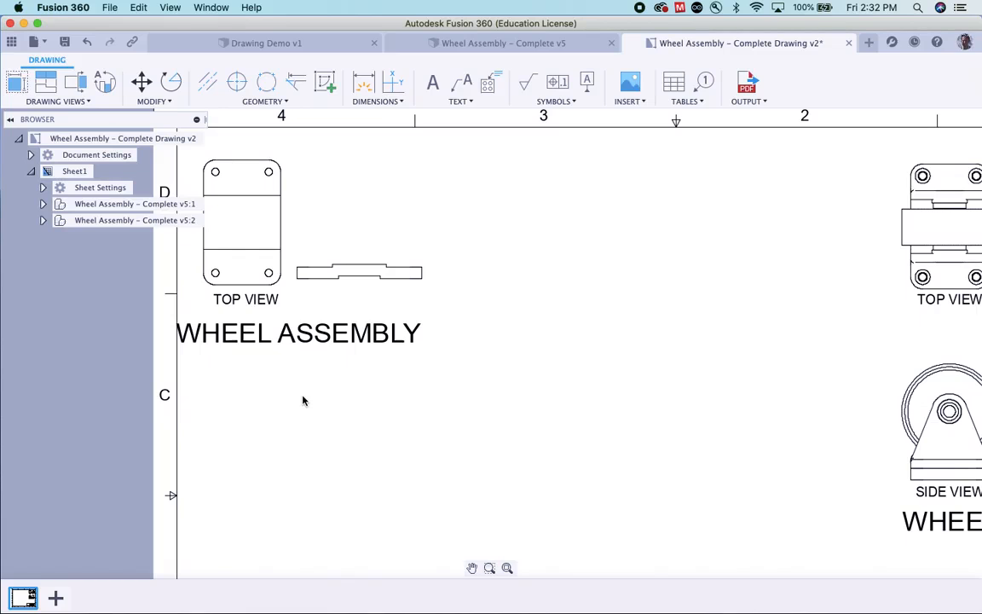
Copy the base plate's TOP VIEW label horizontally and place the copy beneath its side view
{"action": "left_click", "coordinate": [267, 300]}
{"action": "key", "text": "m"}
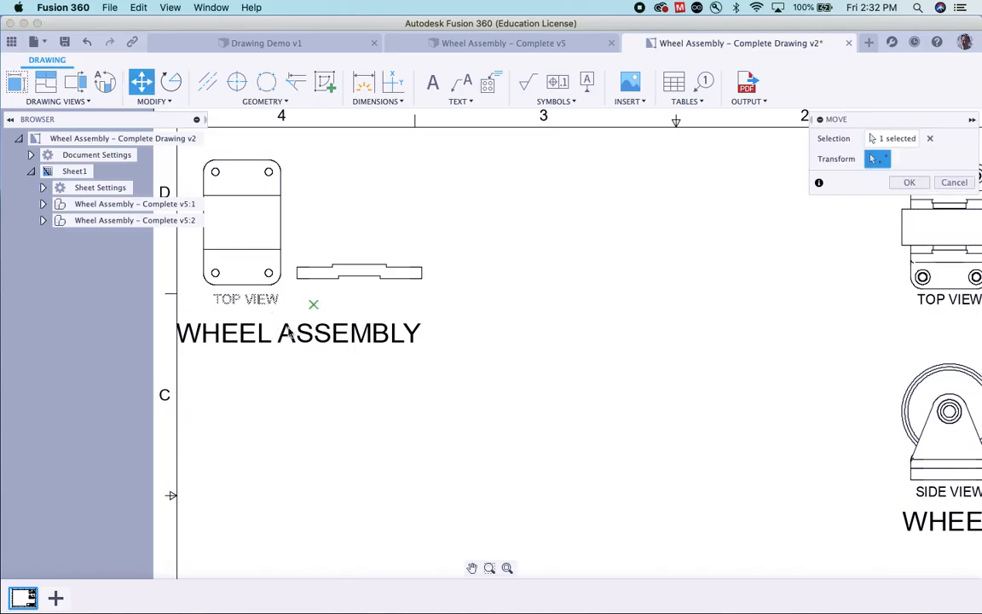
{"action": "left_click", "coordinate": [256, 380]}
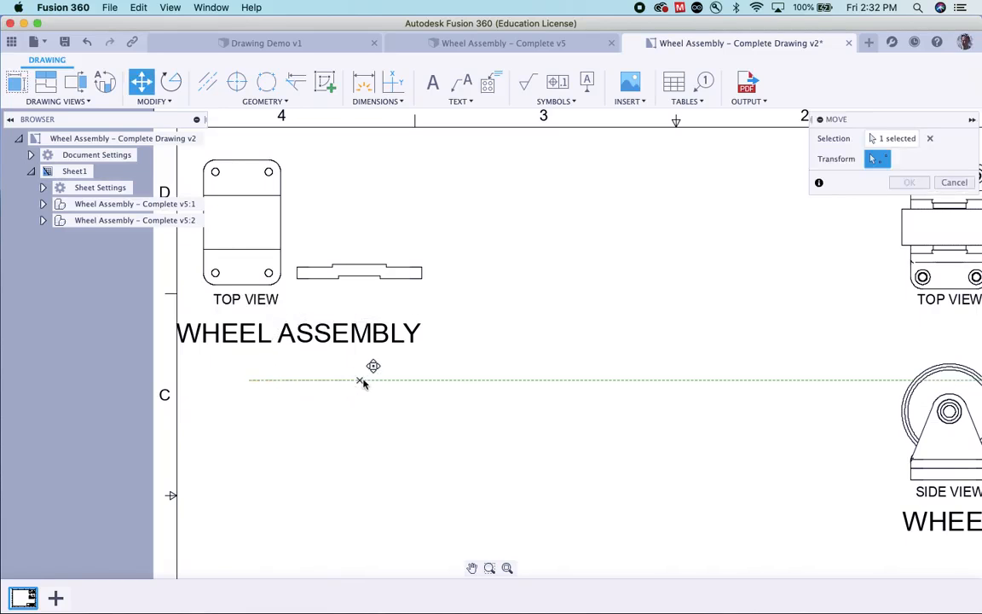
{"action": "left_click", "coordinate": [363, 384]}
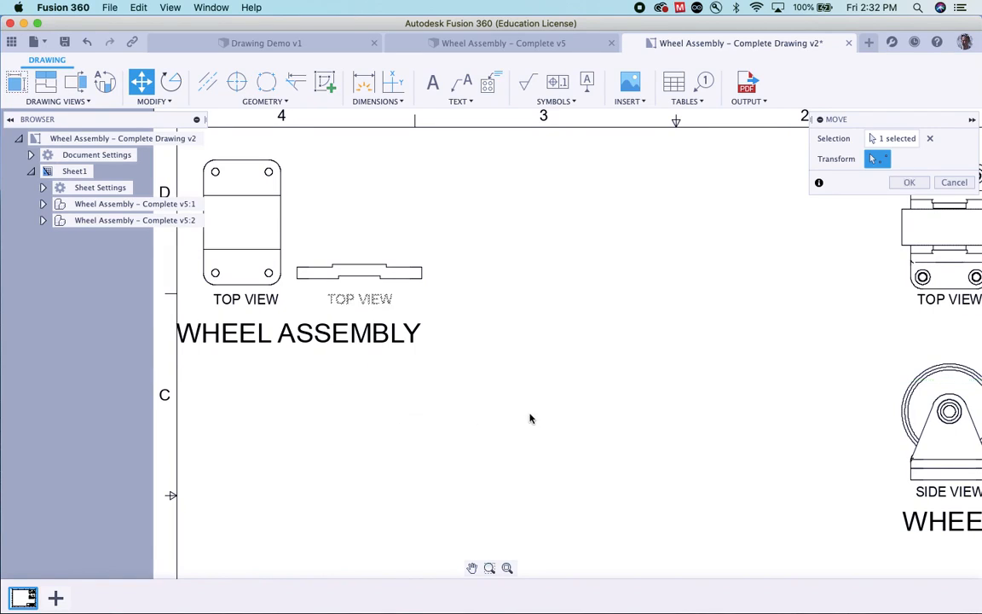
{"action": "key", "text": "Return"}
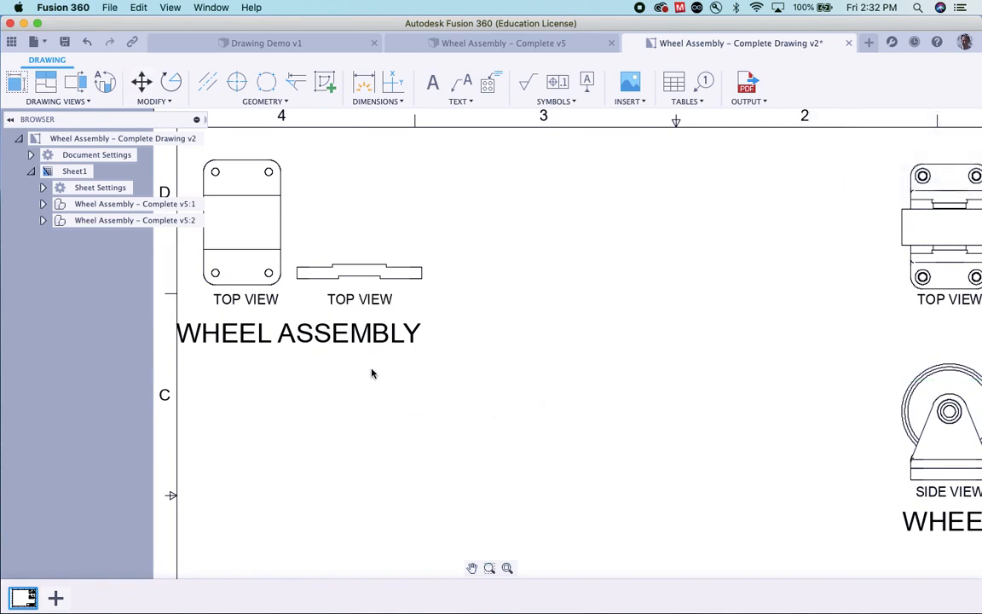
Change the label beneath the base plate's side view to SIDE VIEW
{"action": "double_click", "coordinate": [375, 301]}
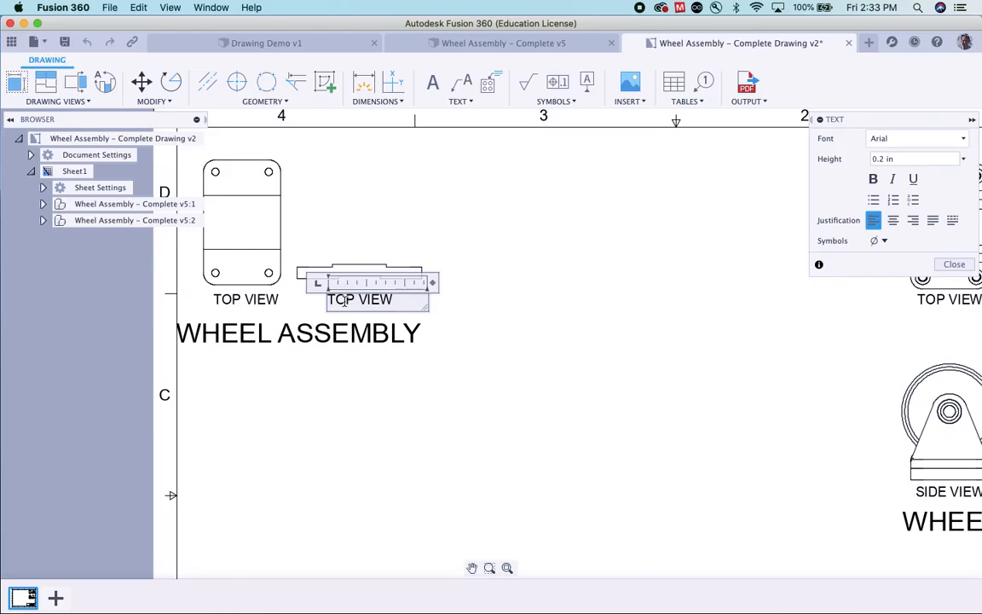
{"action": "double_click", "coordinate": [344, 300]}
{"action": "type", "text": "SIDE"}
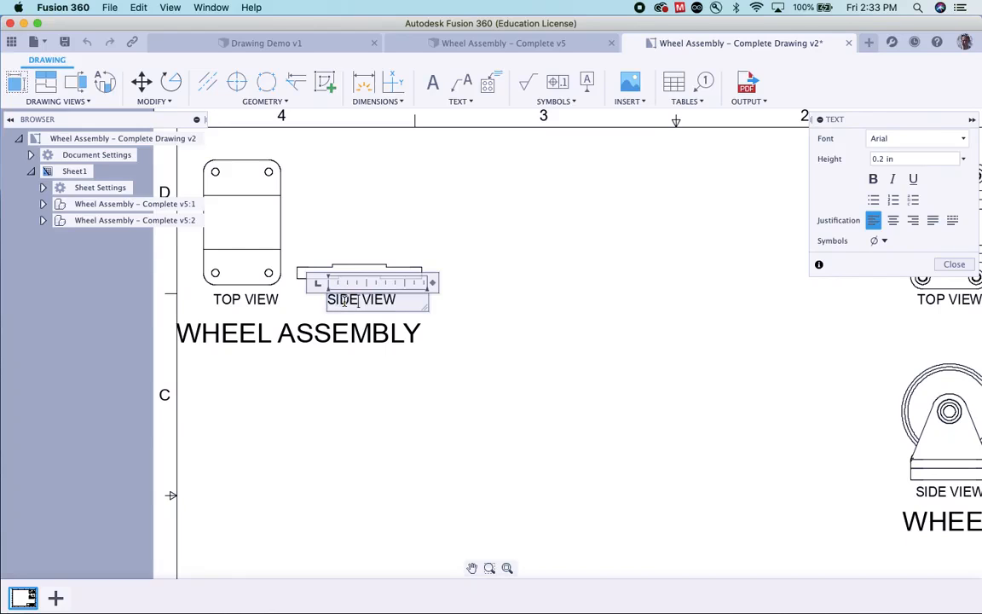
{"action": "left_click", "coordinate": [953, 265]}
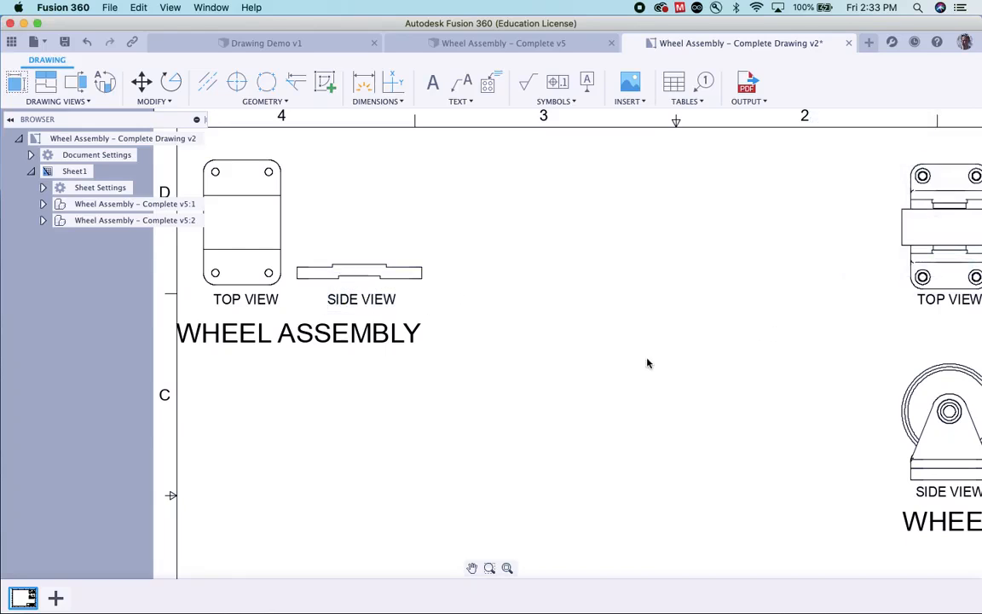
Replace the WHEEL ASSEMBLY title beneath the base plate views with BASE PLATE
{"action": "double_click", "coordinate": [254, 331]}
{"action": "double_click", "coordinate": [254, 333]}
{"action": "left_click", "coordinate": [254, 332]}
{"action": "left_click_drag", "start_coordinate": [422, 336], "coordinate": [180, 340]}
{"action": "type", "text": "BASE PLATE"}
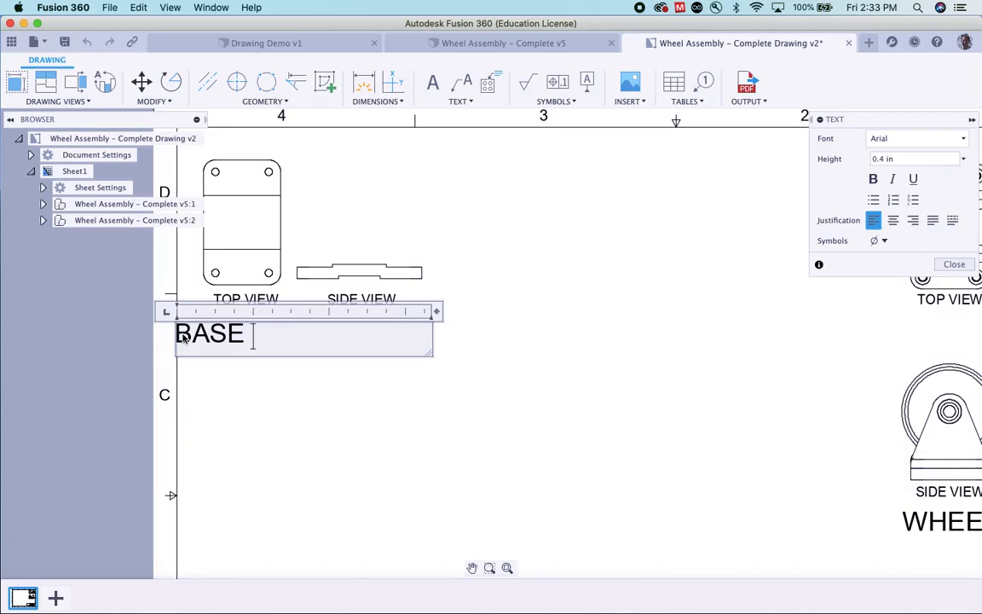
{"action": "left_click", "coordinate": [950, 265]}
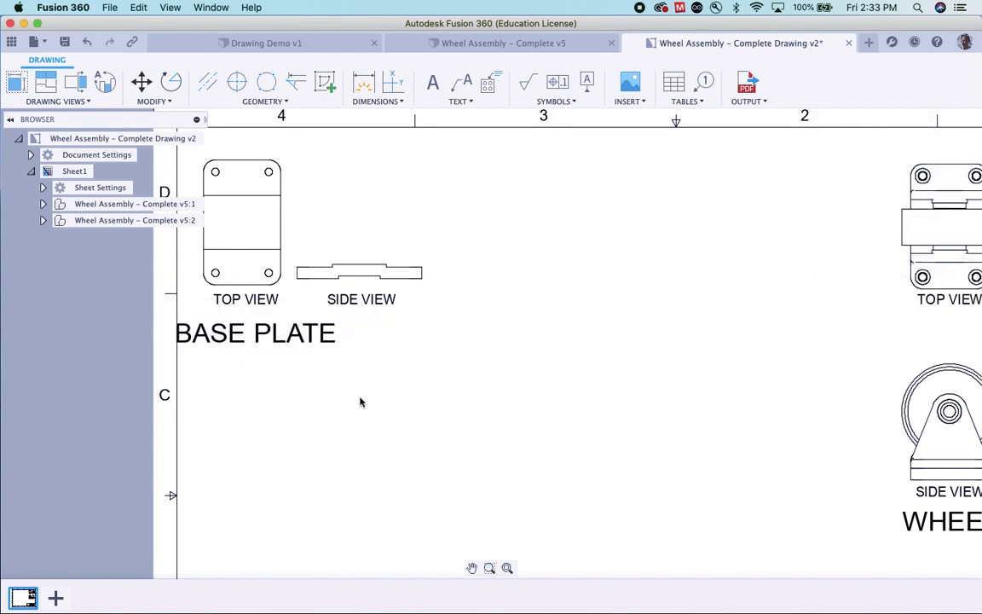
Align the BASE PLATE title beneath its view labels and move the views, labels and title together away from the sheet border
{"action": "left_click", "coordinate": [309, 338]}
{"action": "left_click", "coordinate": [337, 338]}
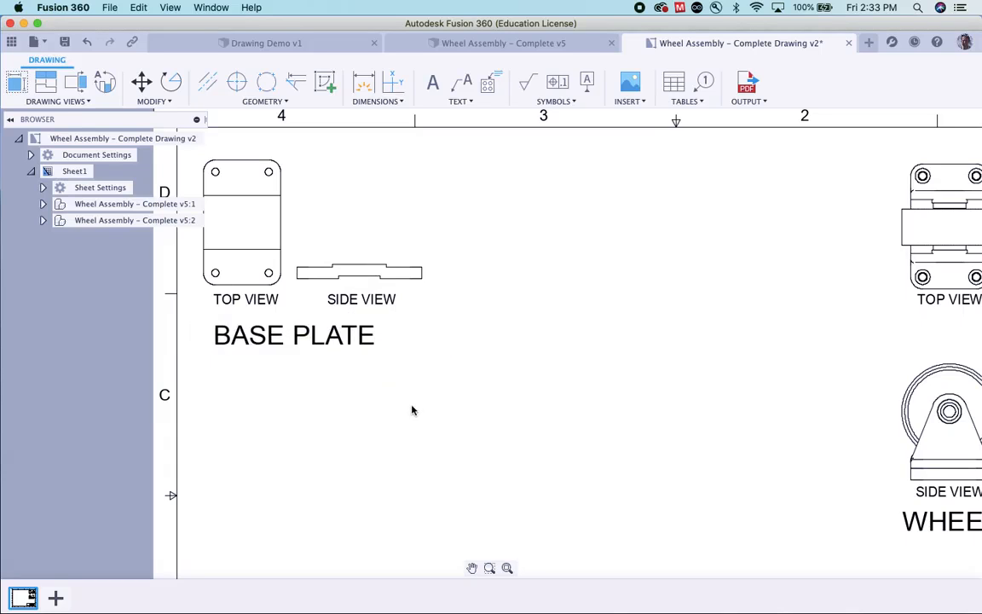
{"action": "left_click_drag", "start_coordinate": [462, 375], "coordinate": [284, 173]}
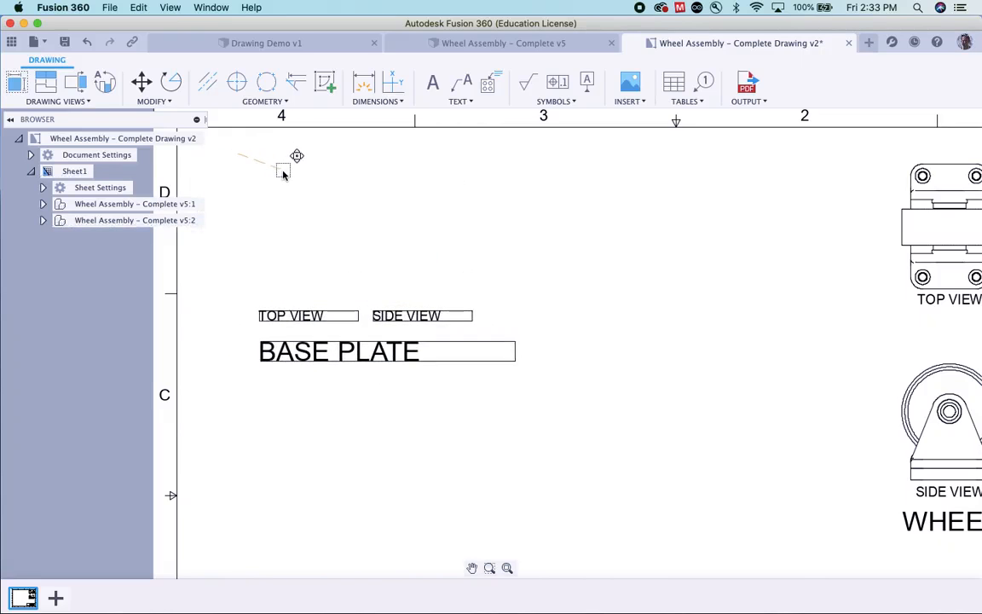
{"action": "left_click", "coordinate": [549, 324]}
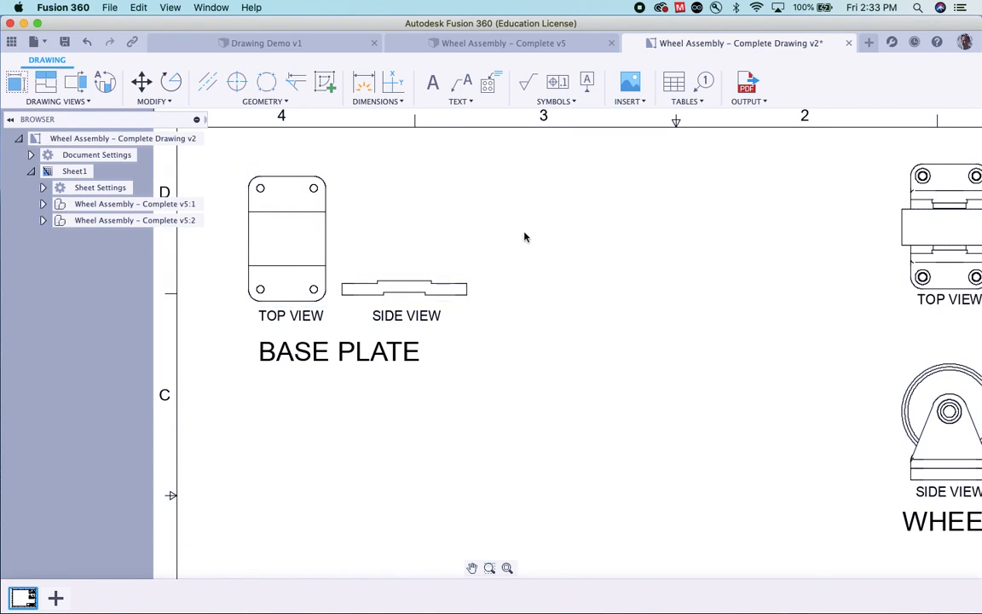
{"action": "left_click", "coordinate": [364, 88]}
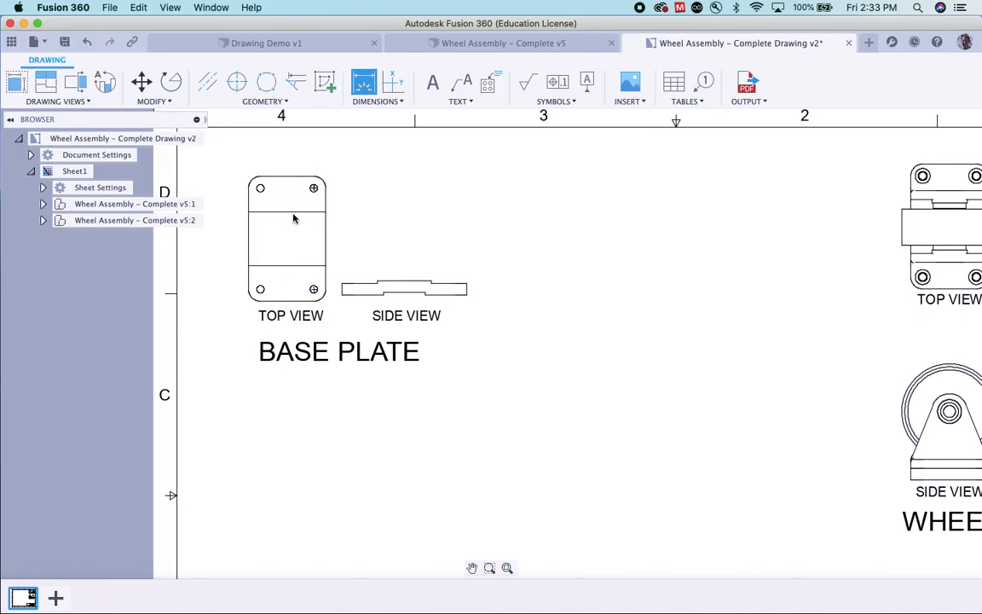
{"action": "left_click", "coordinate": [260, 289]}
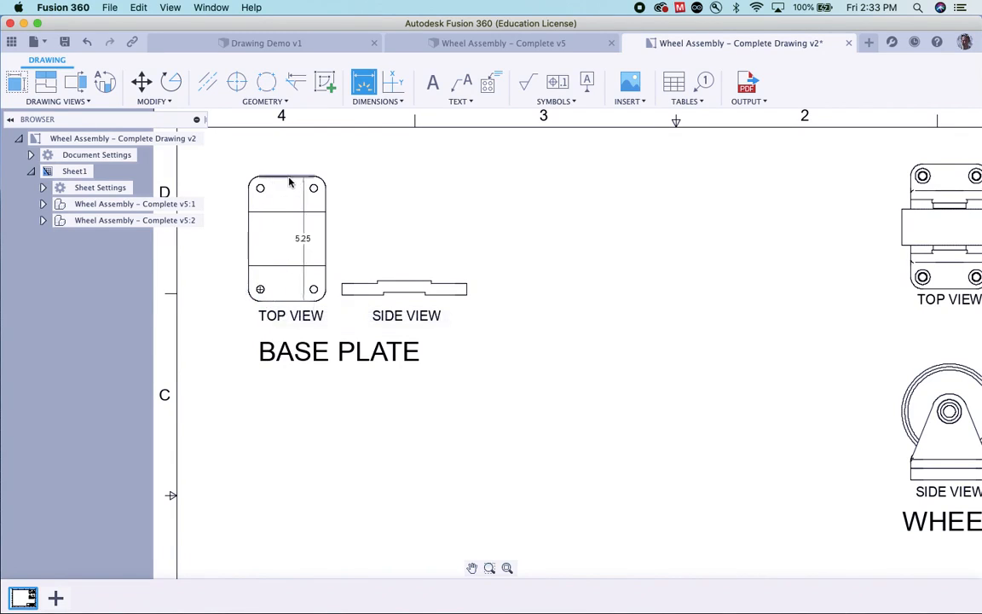
{"action": "left_click", "coordinate": [313, 185]}
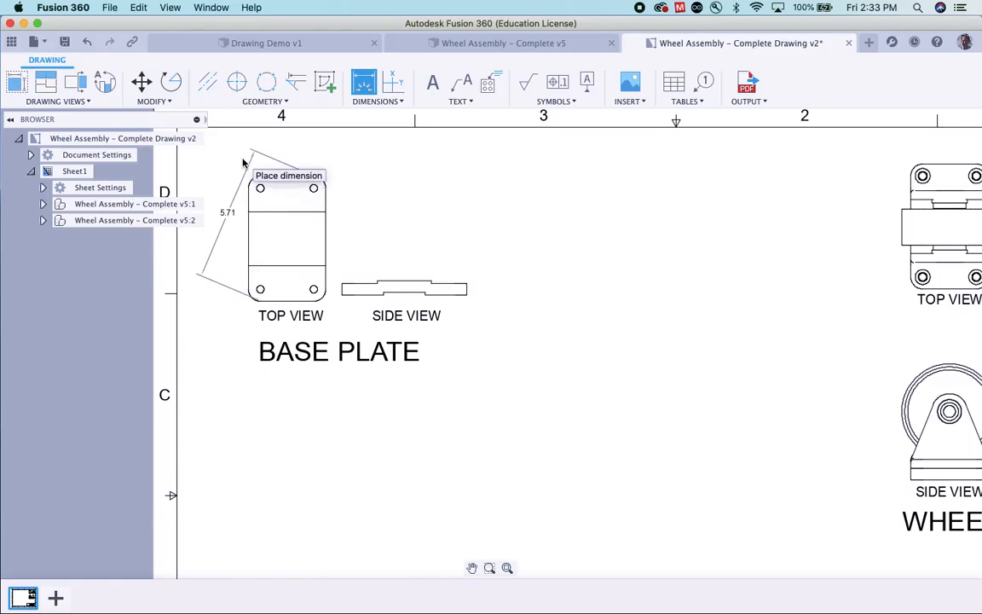
{"action": "key", "text": "Escape"}
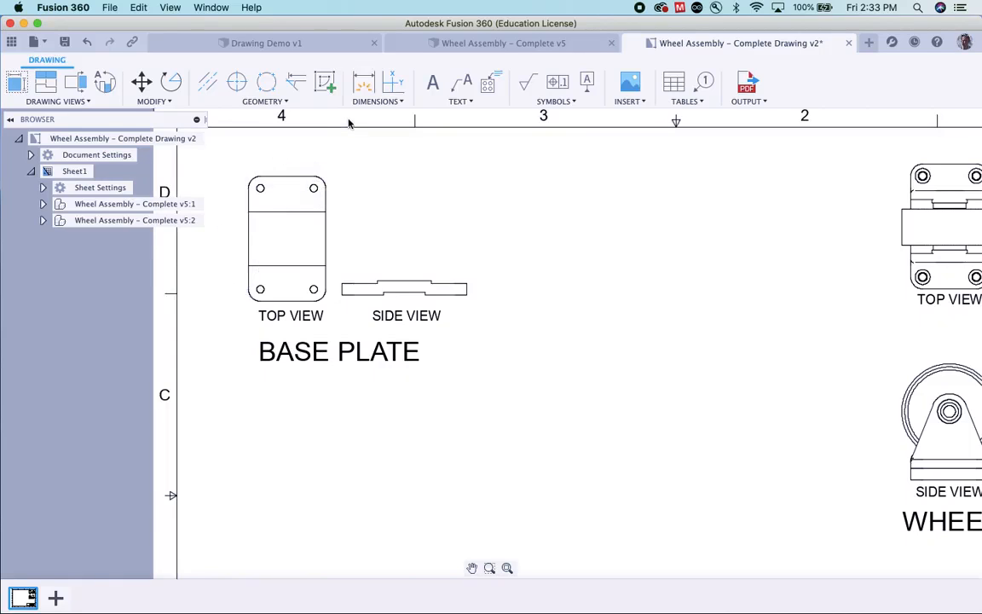
Add a linear dimension for the base plate's overall height, placed between the top view and the sheet border
{"action": "left_click", "coordinate": [388, 100]}
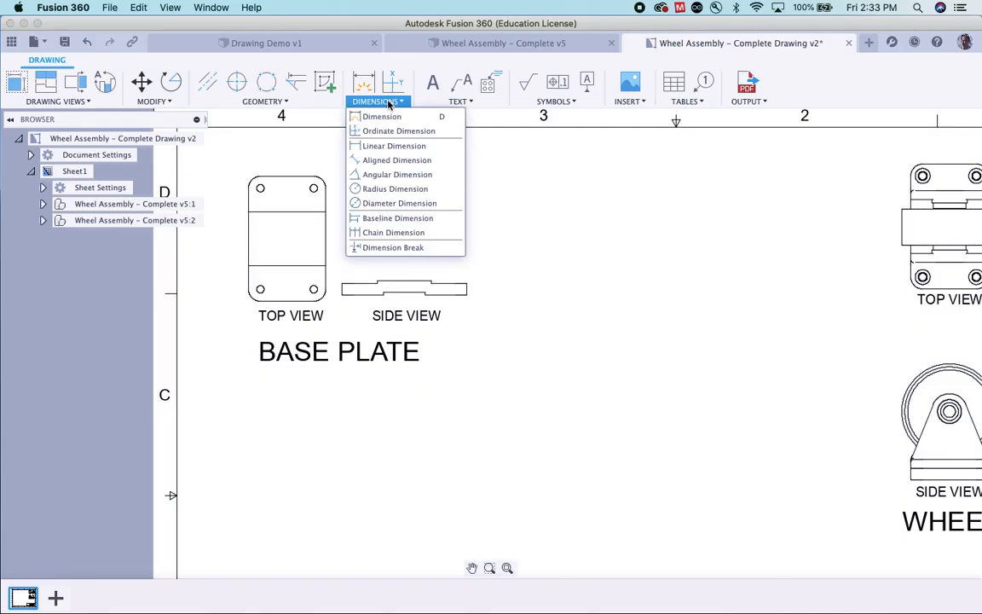
{"action": "left_click", "coordinate": [393, 146]}
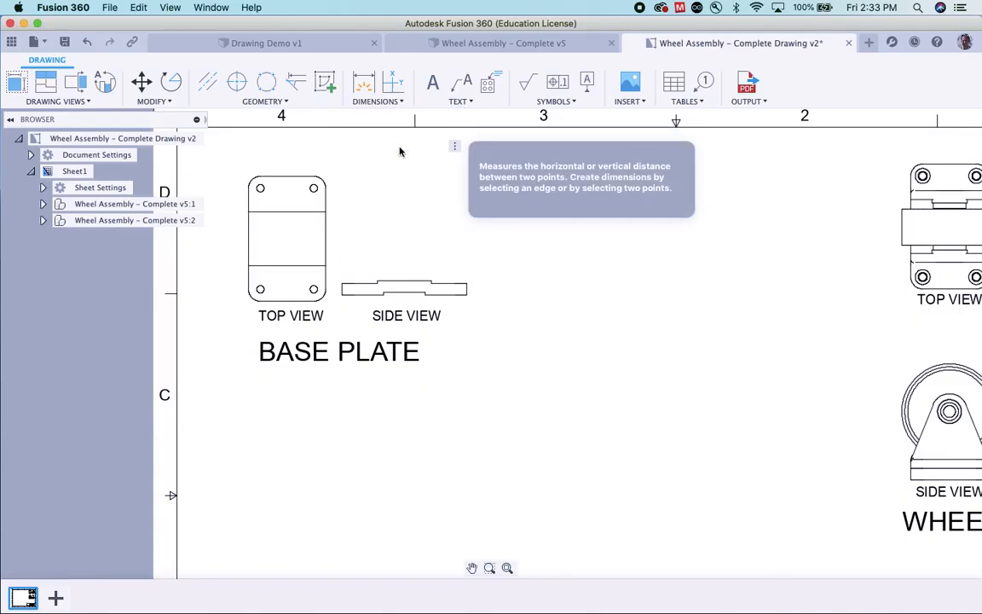
{"action": "left_click", "coordinate": [260, 289]}
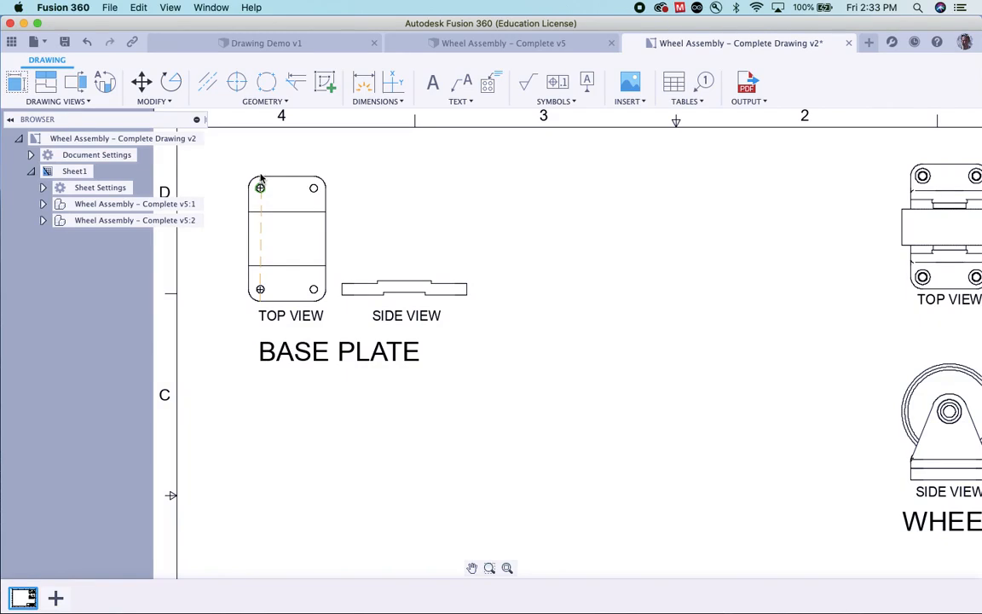
{"action": "left_click", "coordinate": [315, 180]}
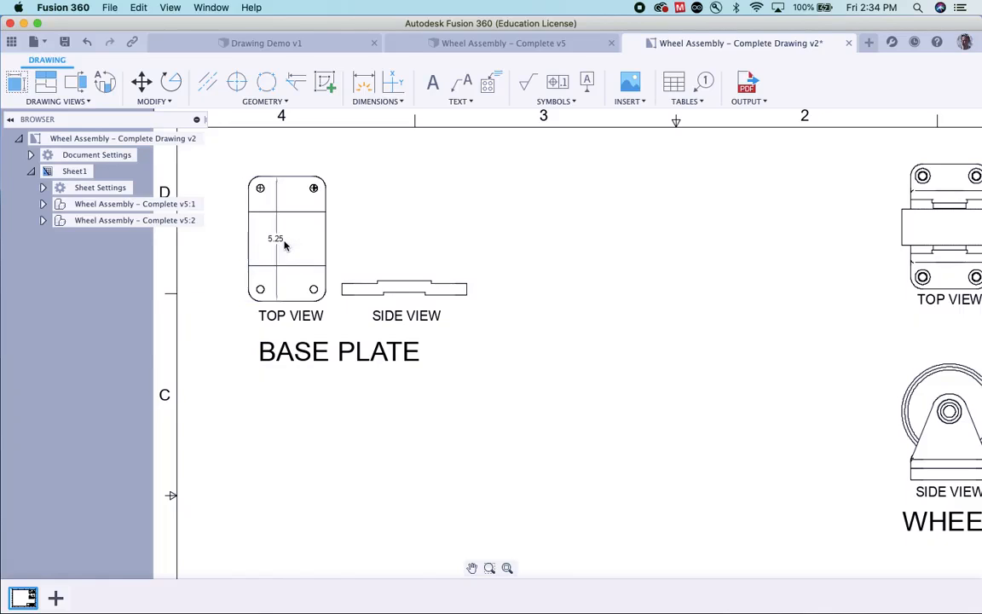
{"action": "left_click", "coordinate": [202, 246]}
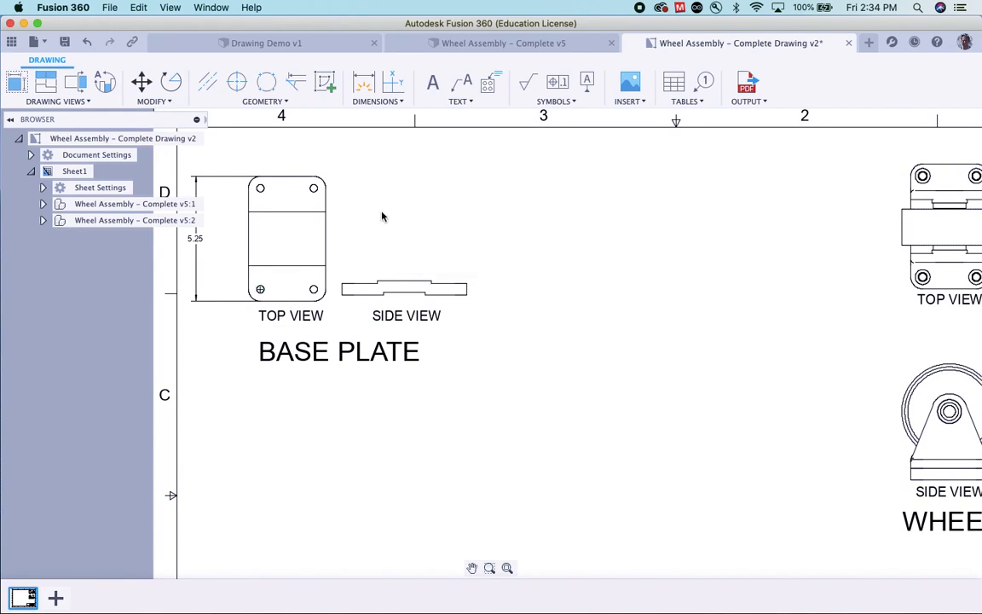
Add a linear dimension for the base plate's overall width above the top view
{"action": "left_click", "coordinate": [399, 100]}
{"action": "left_click", "coordinate": [379, 146]}
{"action": "left_click", "coordinate": [248, 188]}
{"action": "left_click", "coordinate": [323, 187]}
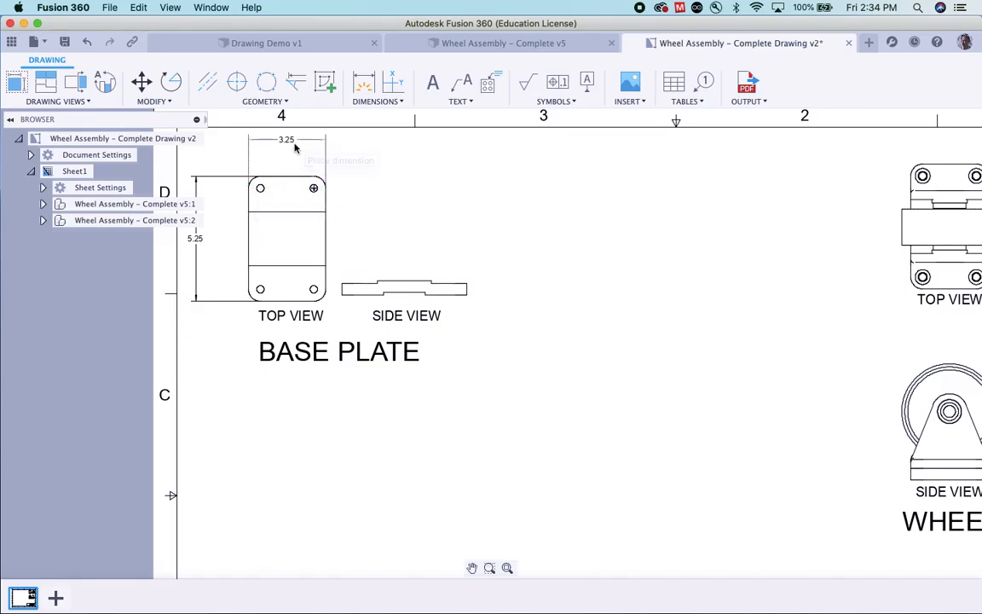
{"action": "left_click", "coordinate": [295, 142]}
{"action": "left_click", "coordinate": [312, 190]}
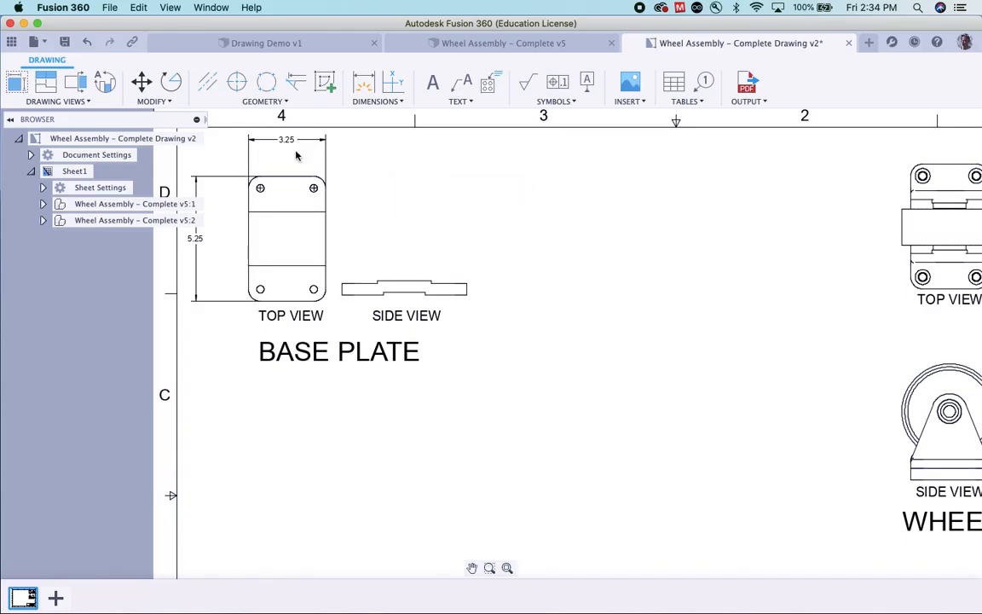
Add a linear dimension for the height of the top view's lower section, placed inside the overall height dimension
{"action": "left_click", "coordinate": [402, 102]}
{"action": "left_click", "coordinate": [394, 146]}
{"action": "left_click", "coordinate": [248, 266]}
{"action": "left_click", "coordinate": [220, 281]}
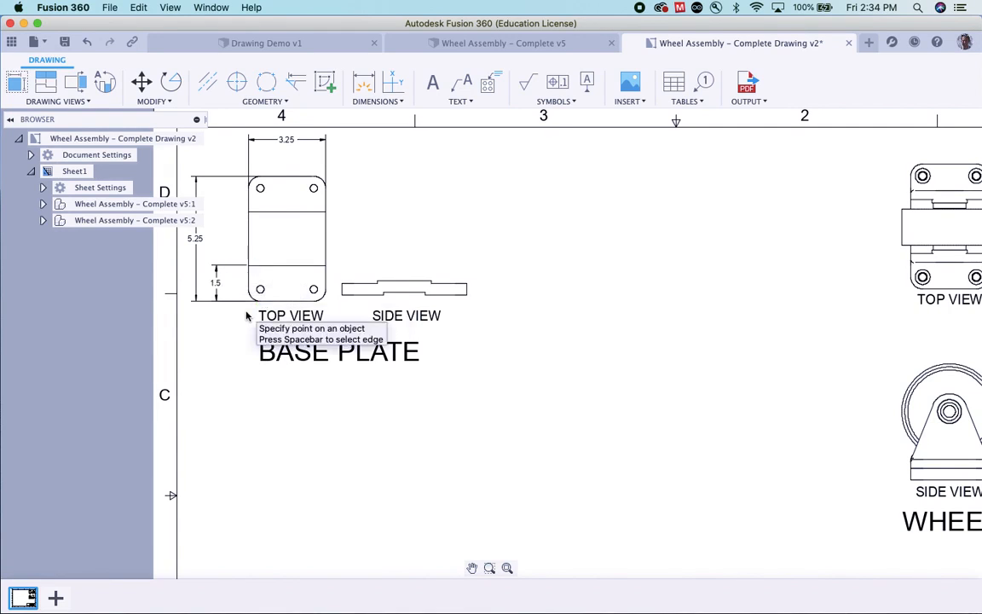
Try to add chain dimensions for the top view's middle and upper sections, continuing from the lower section's dimension
{"action": "scroll", "coordinate": [255, 235], "scroll_direction": "up", "scroll_amount": 2}
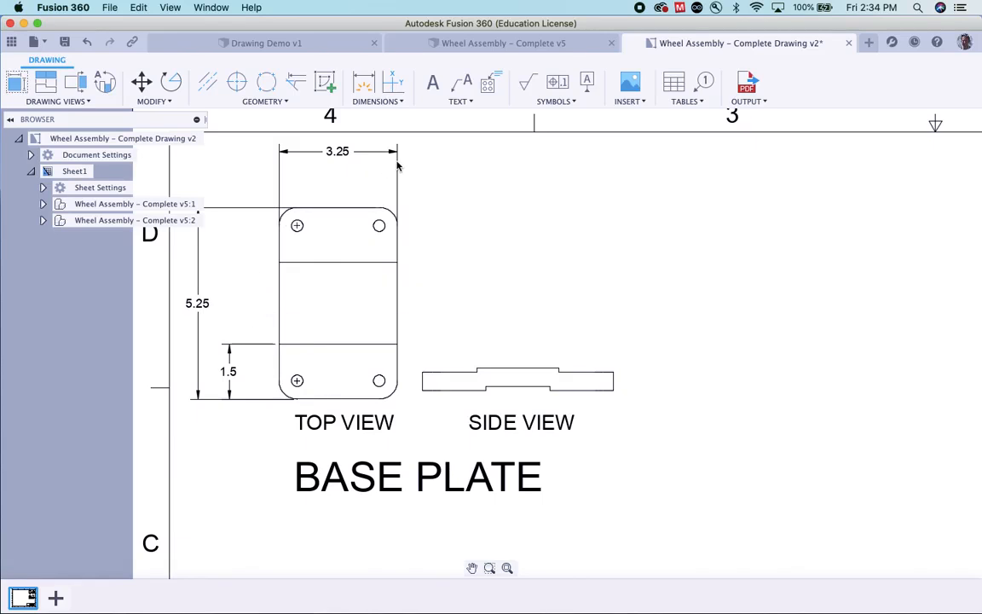
{"action": "left_click", "coordinate": [399, 102]}
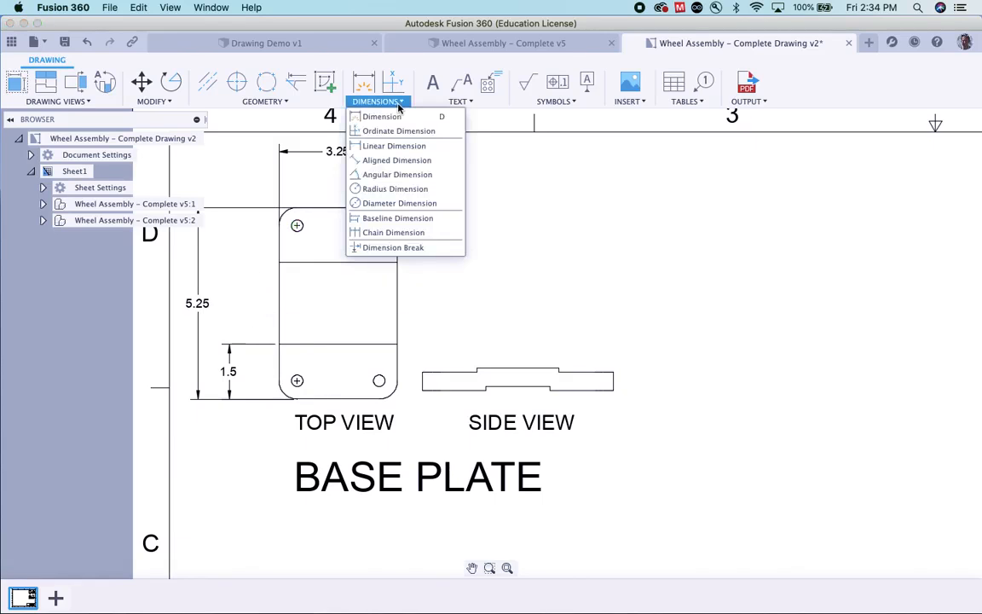
{"action": "left_click", "coordinate": [394, 232]}
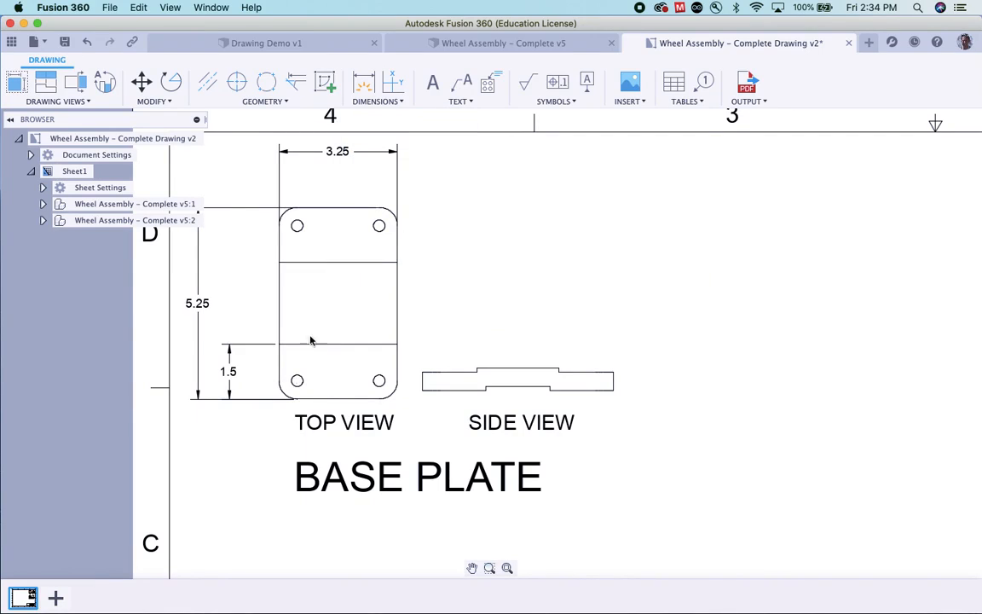
{"action": "left_click", "coordinate": [229, 369]}
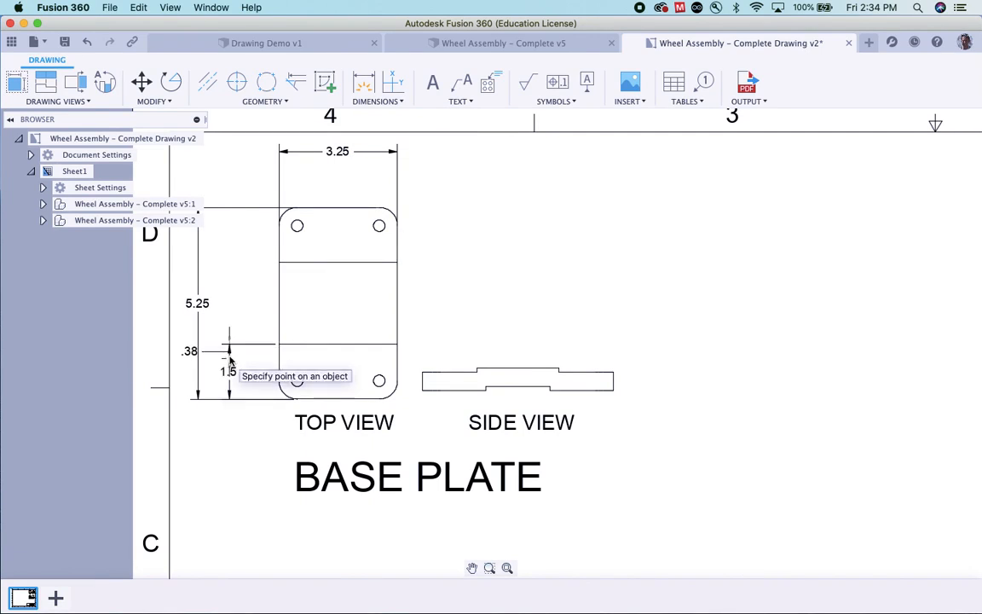
{"action": "left_click", "coordinate": [278, 261]}
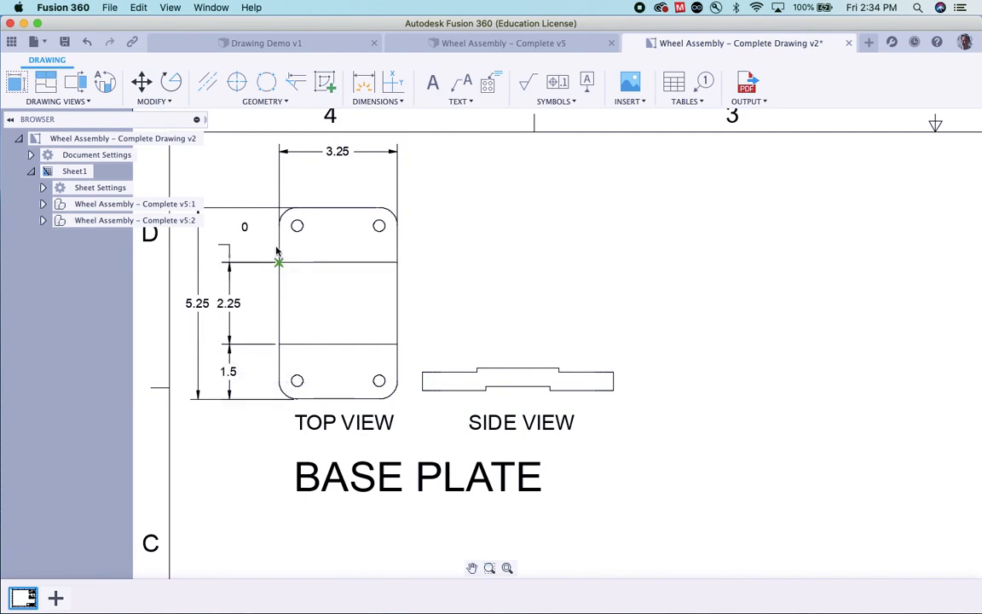
{"action": "left_click", "coordinate": [297, 225]}
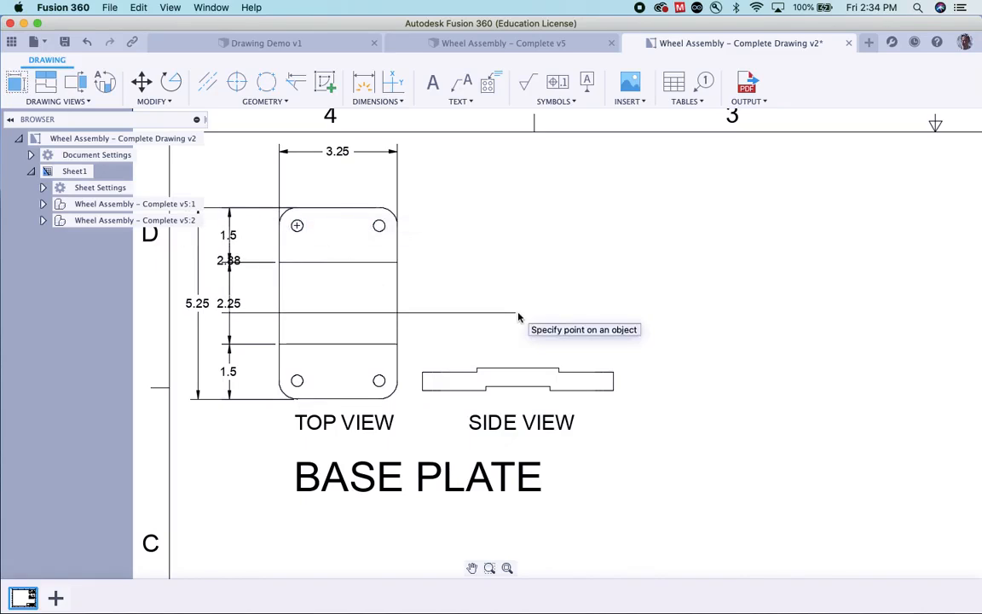
{"action": "key", "text": "Escape"}
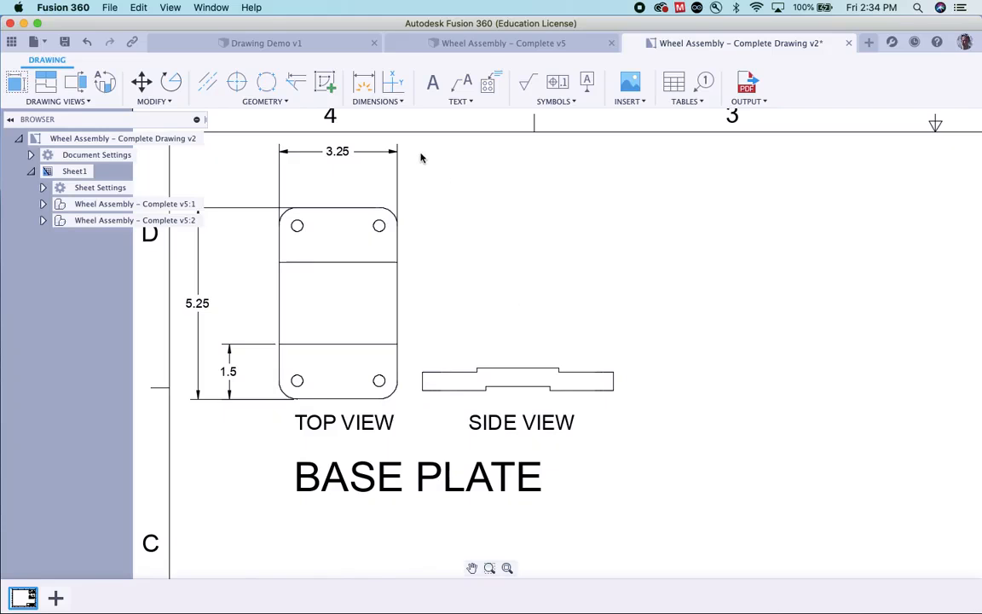
Add chain dimensions for the top view's middle and upper sections from the lower section's dimension, and delete the middle section's dimension
{"action": "left_click", "coordinate": [376, 100]}
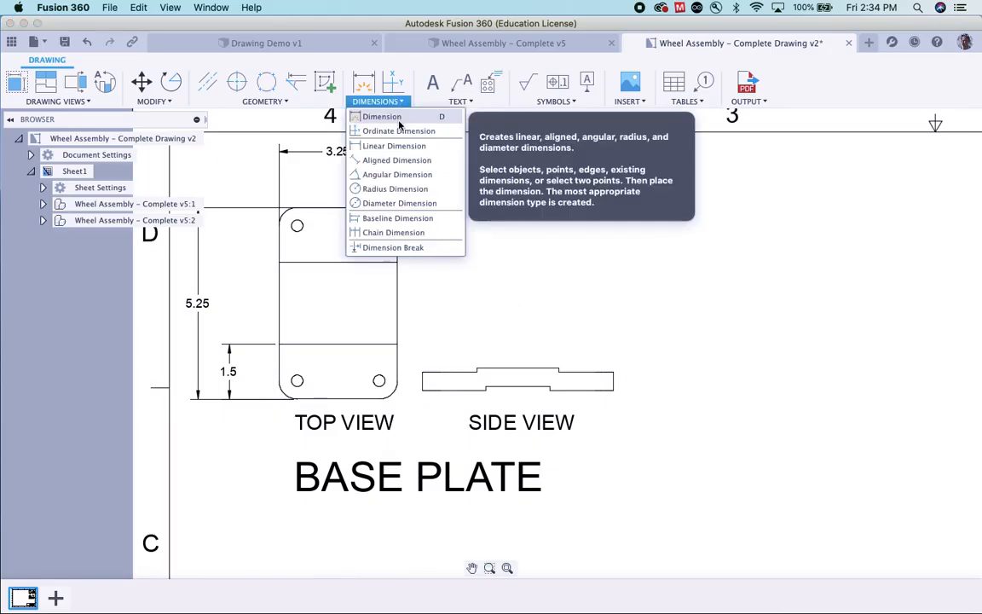
{"action": "left_click", "coordinate": [229, 358]}
{"action": "left_click", "coordinate": [277, 265]}
{"action": "left_click", "coordinate": [294, 209]}
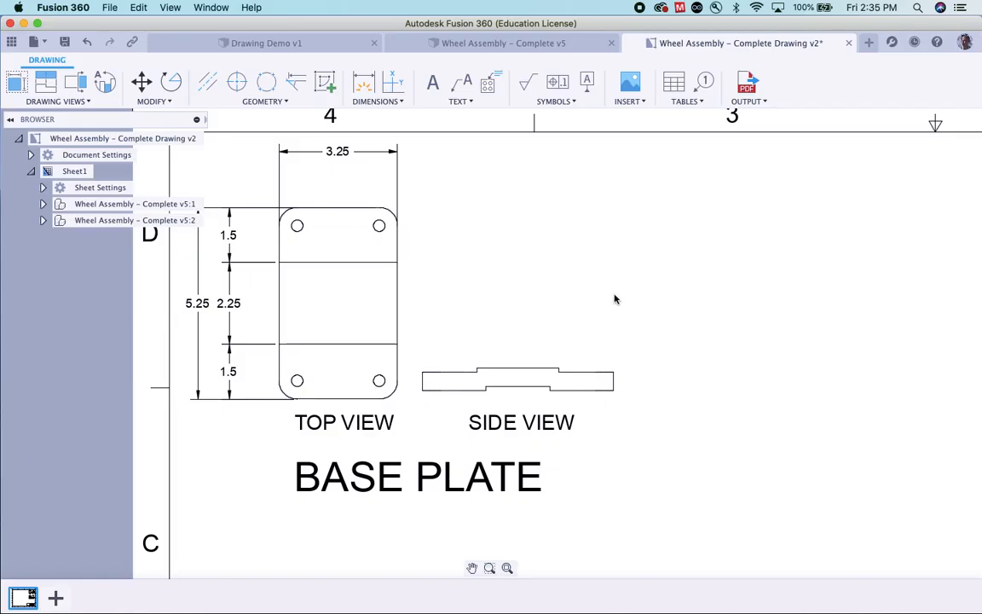
{"action": "left_click", "coordinate": [237, 303]}
{"action": "key", "text": "Delete"}
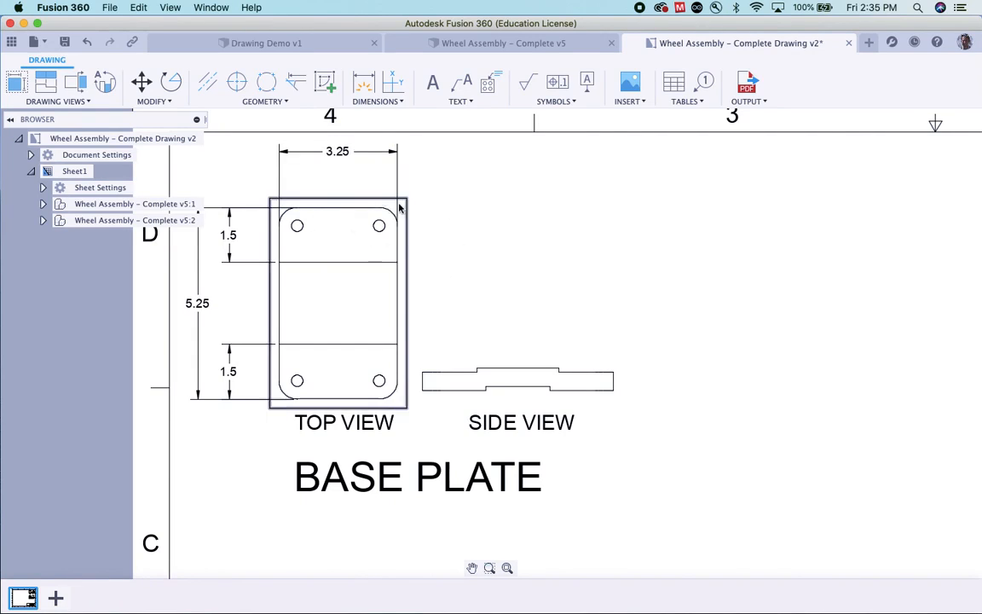
Add a vertical linear dimension from the upper-right hole's center to the plate's top edge, placed to the right of the top view
{"action": "left_click", "coordinate": [393, 101]}
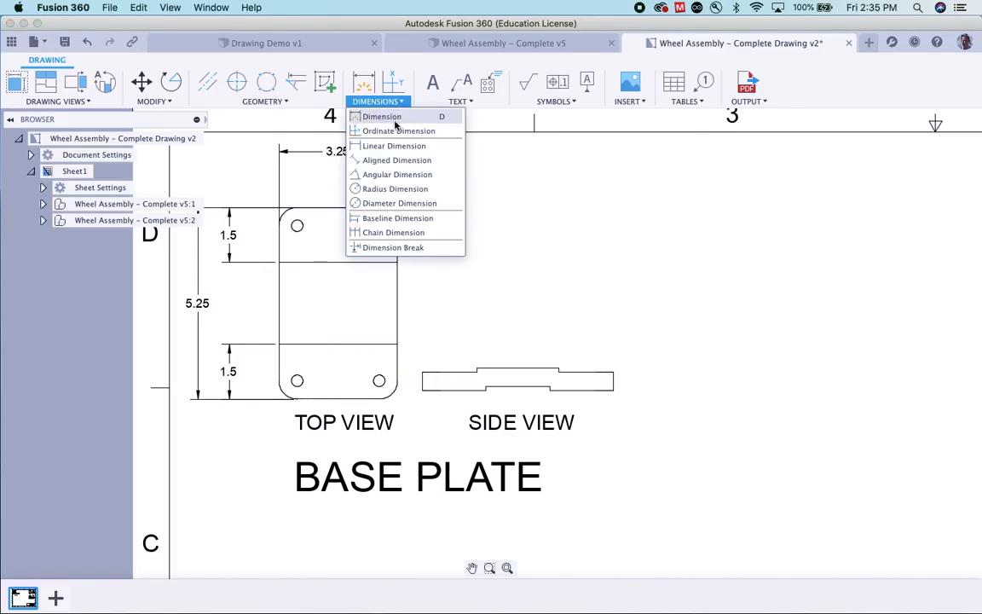
{"action": "left_click", "coordinate": [394, 148]}
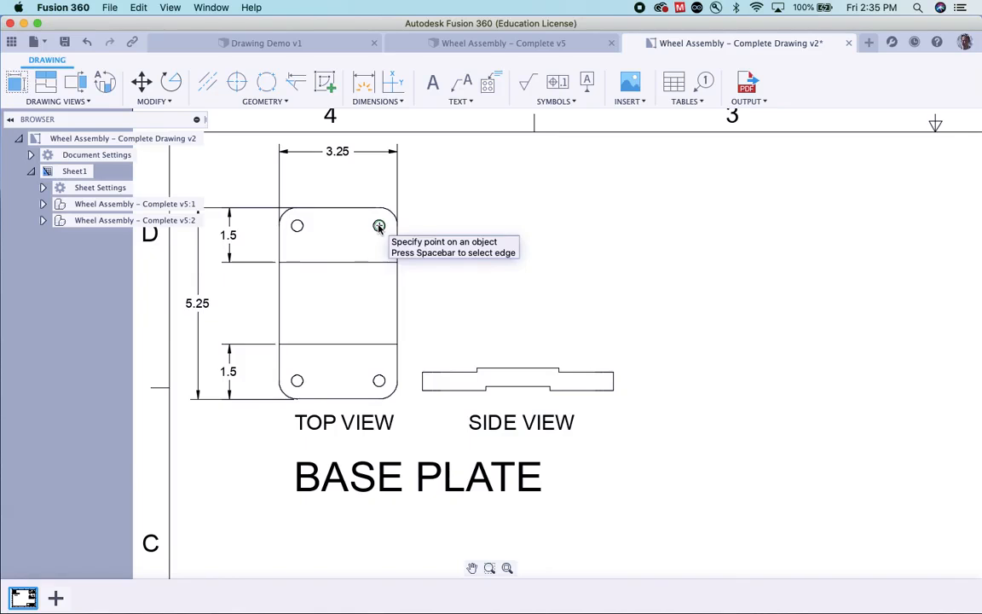
{"action": "scroll", "coordinate": [380, 225], "scroll_direction": "down", "scroll_amount": 3}
{"action": "scroll", "coordinate": [379, 223], "scroll_direction": "up", "scroll_amount": 5}
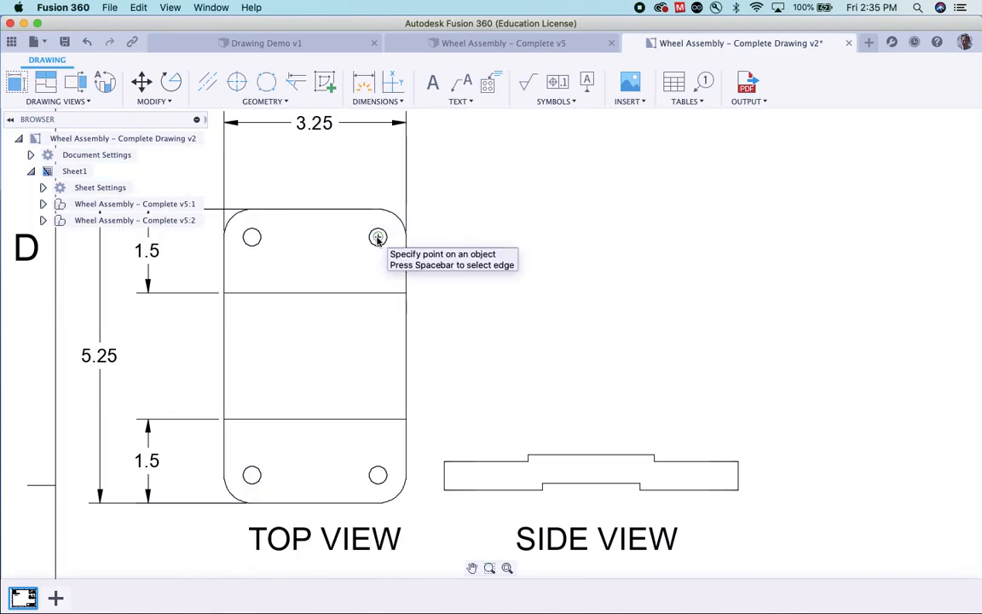
{"action": "left_click", "coordinate": [378, 236]}
{"action": "left_click", "coordinate": [376, 209]}
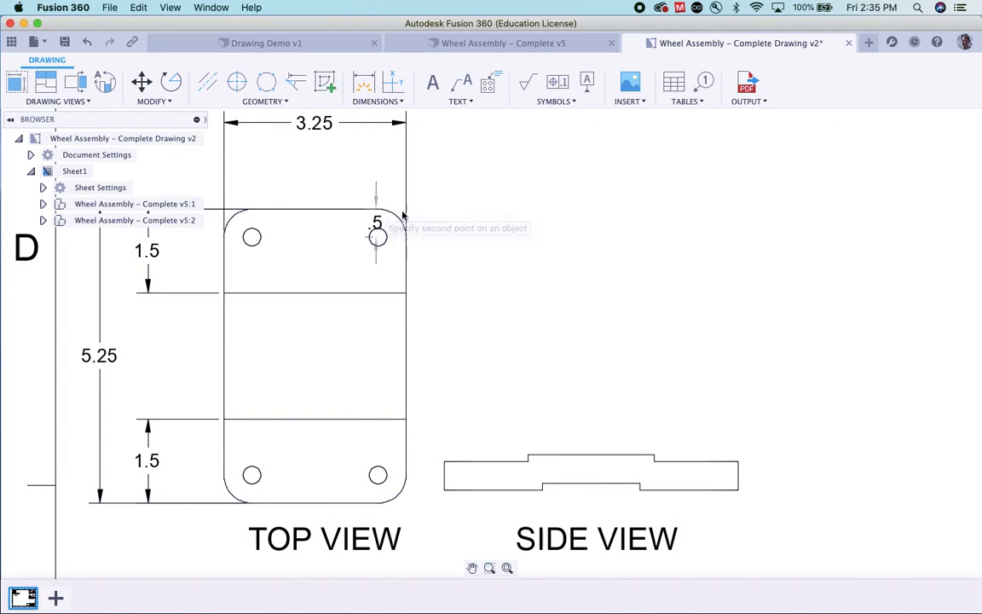
{"action": "left_click", "coordinate": [451, 235]}
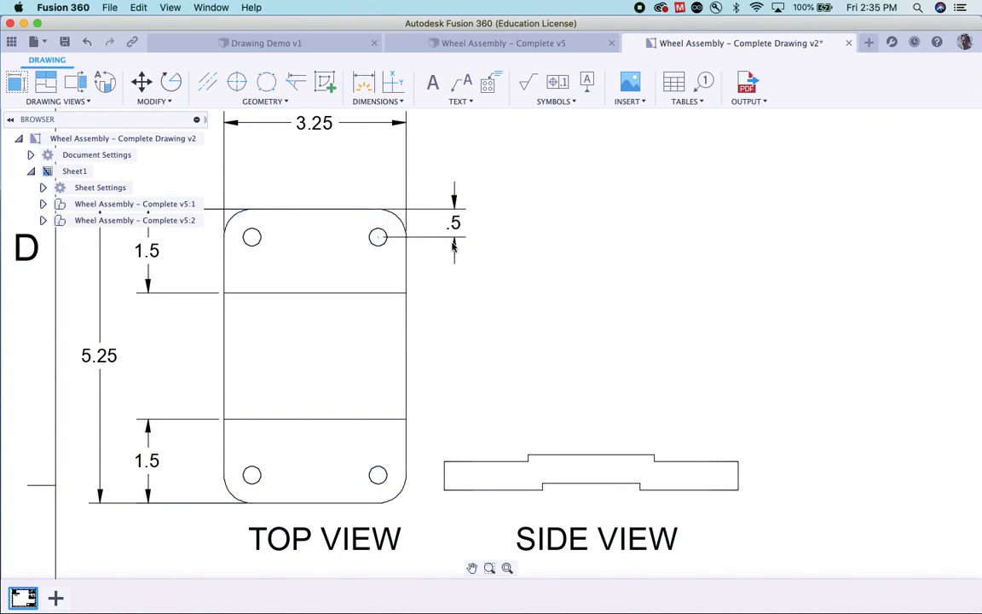
Add a horizontal linear dimension from the upper-right hole's center to the plate's right edge, placed between the top view and the width dimension
{"action": "left_click", "coordinate": [388, 103]}
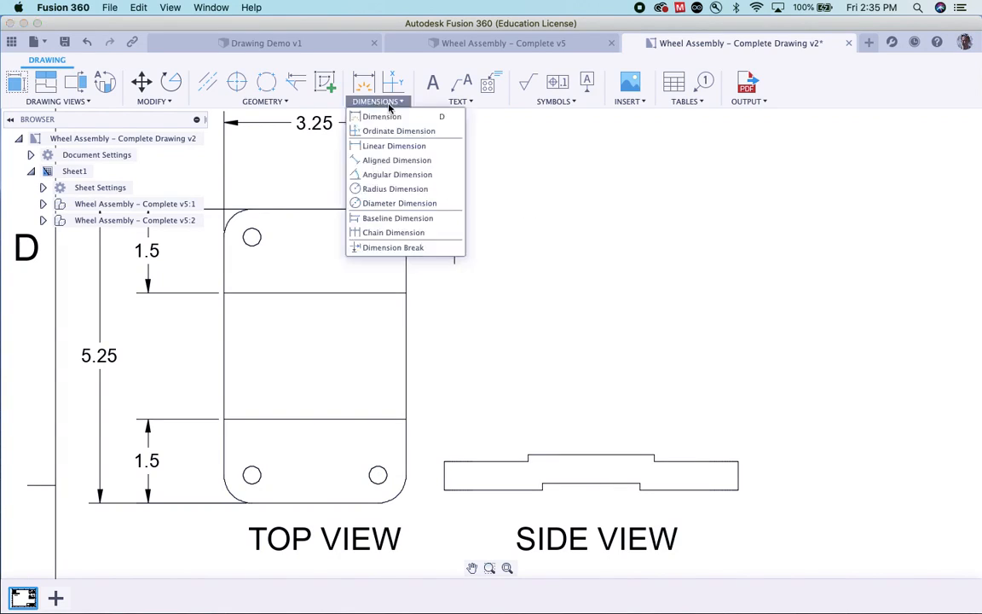
{"action": "left_click", "coordinate": [393, 146]}
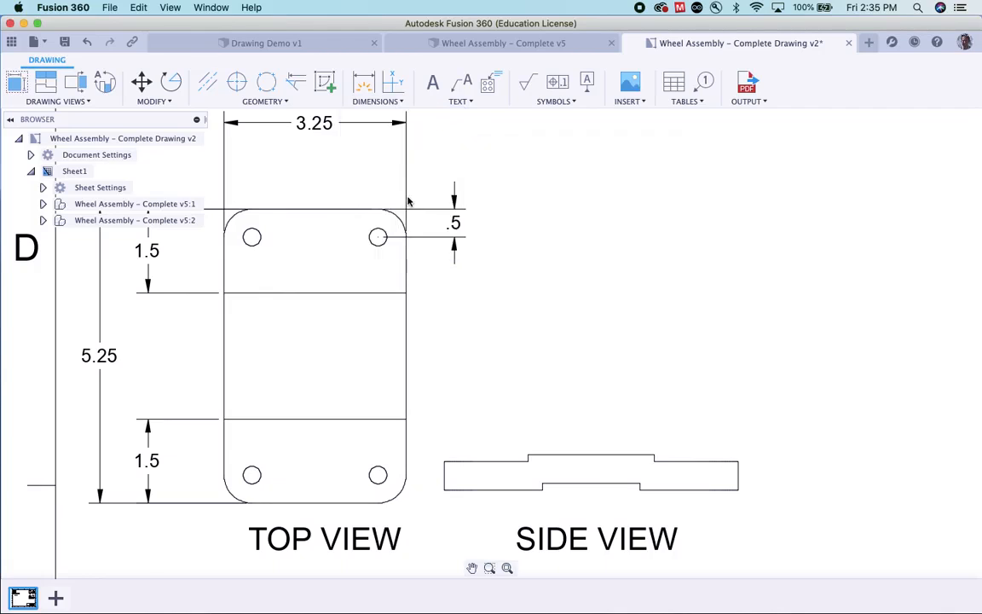
{"action": "left_click", "coordinate": [377, 238]}
{"action": "left_click", "coordinate": [404, 235]}
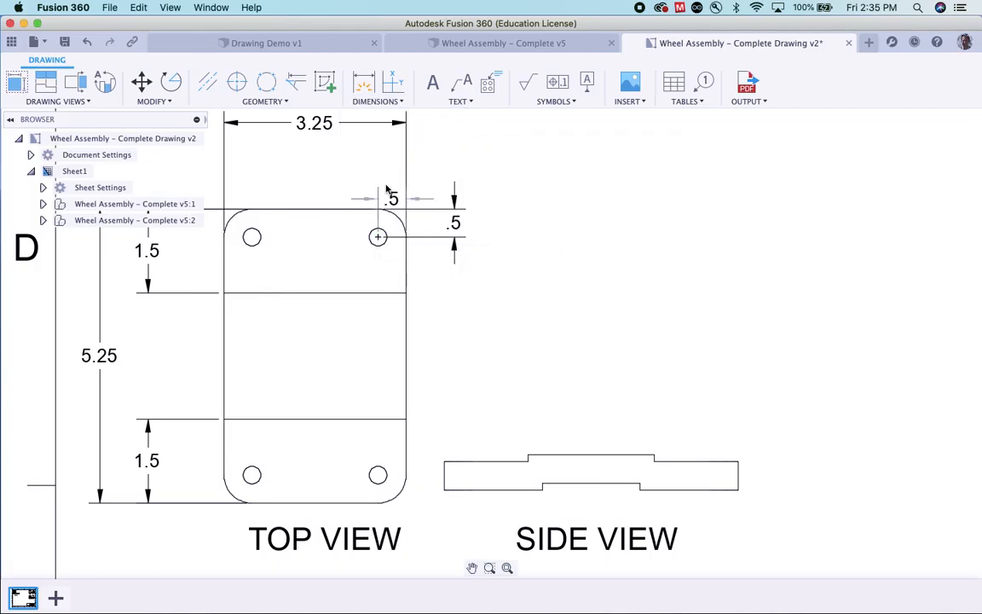
{"action": "left_click", "coordinate": [388, 174]}
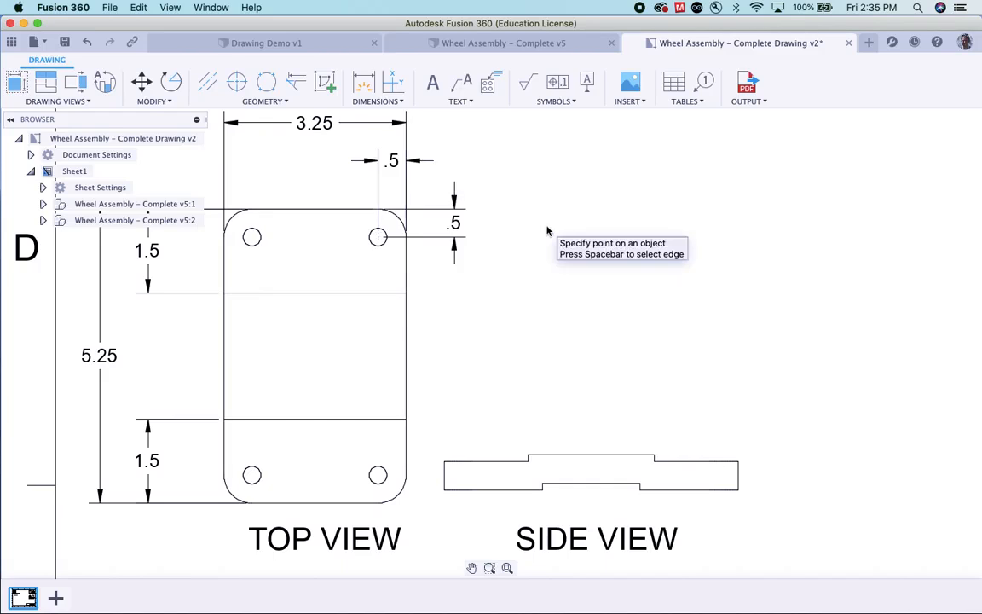
Add a diameter dimension to the top view's upper-right hole, placed outside the plate below the vertical hole-position dimension
{"action": "left_click", "coordinate": [397, 102]}
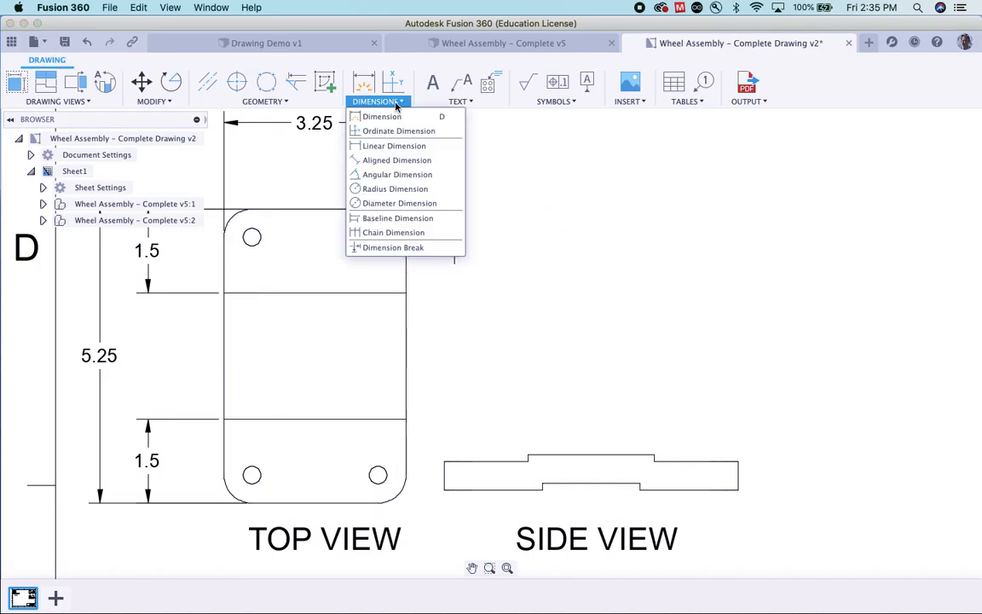
{"action": "left_click", "coordinate": [368, 202]}
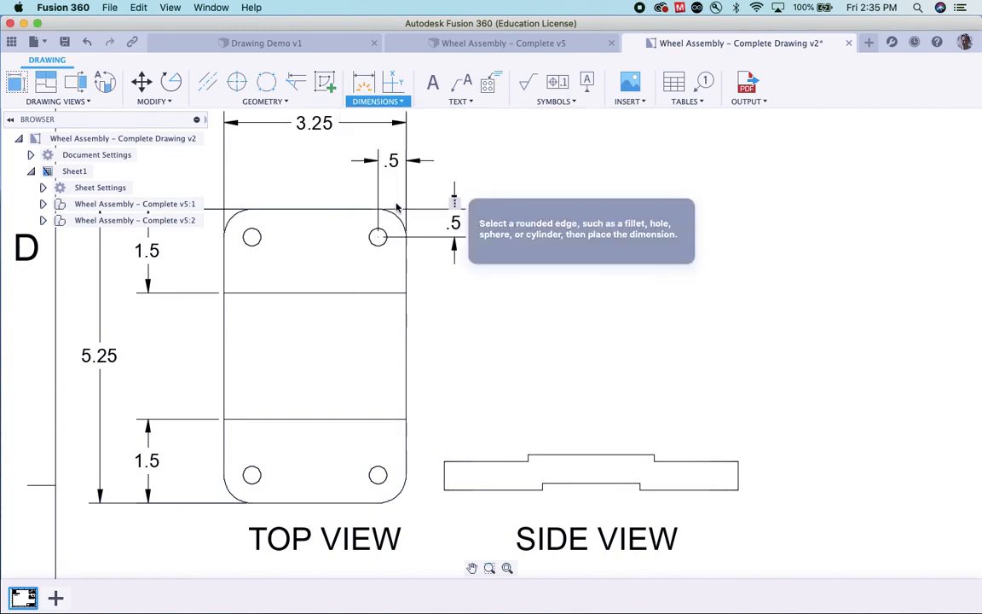
{"action": "left_click", "coordinate": [382, 242]}
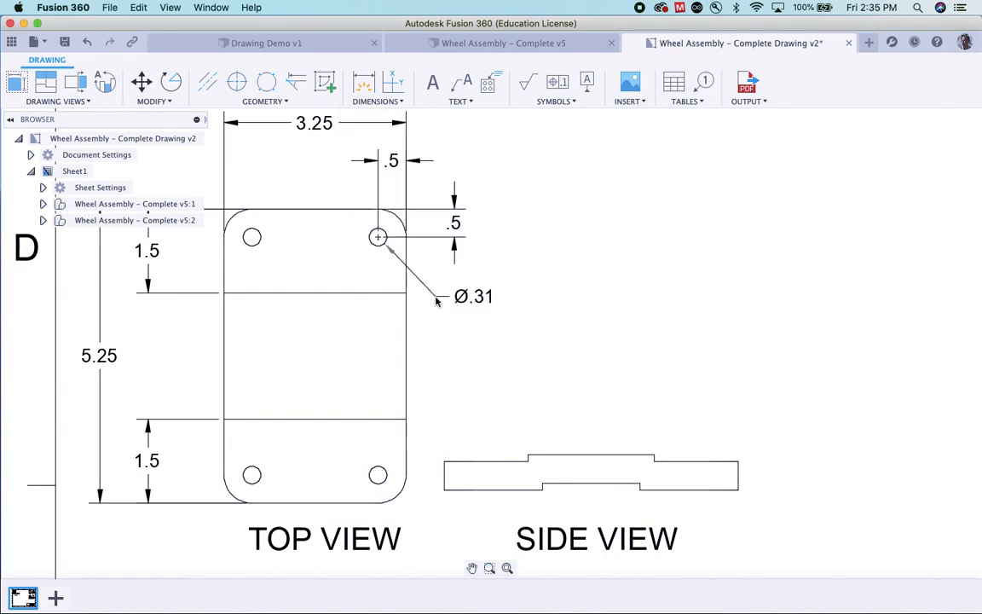
{"action": "left_click", "coordinate": [438, 300]}
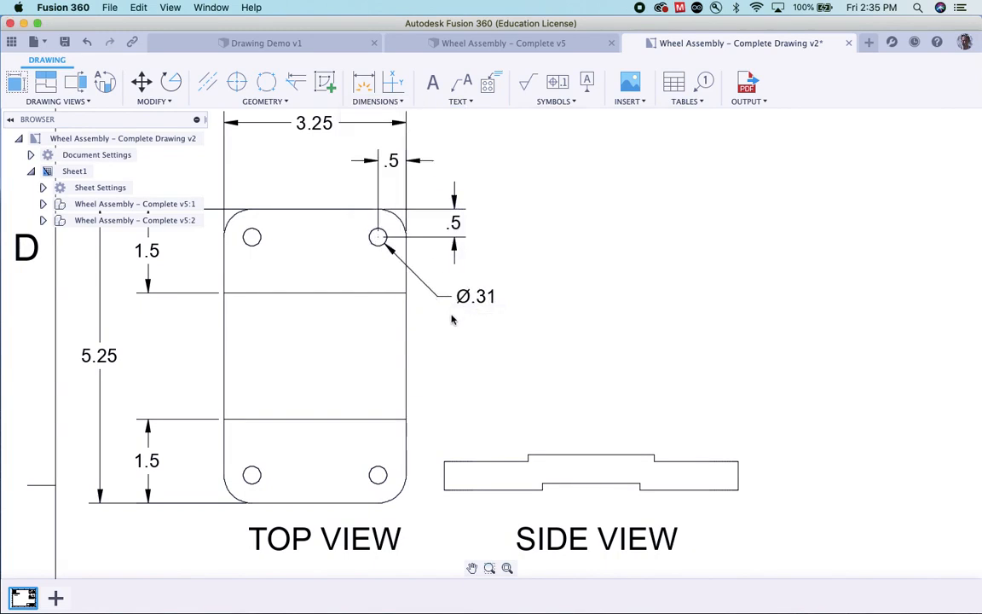
Add a radius dimension to the rounded lower-right corner of the top view, placed outside the plate
{"action": "left_click", "coordinate": [394, 102]}
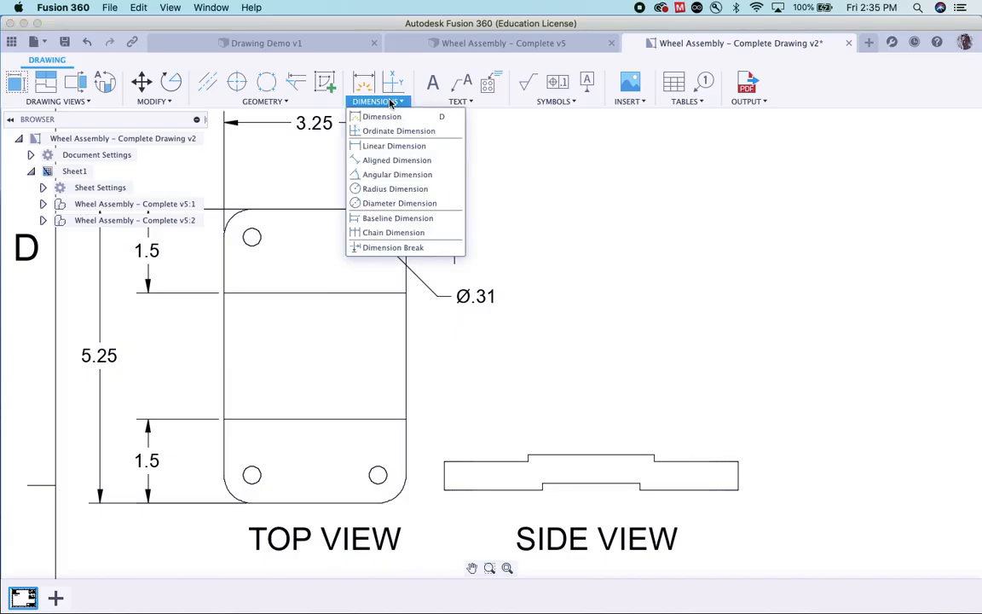
{"action": "left_click", "coordinate": [396, 188]}
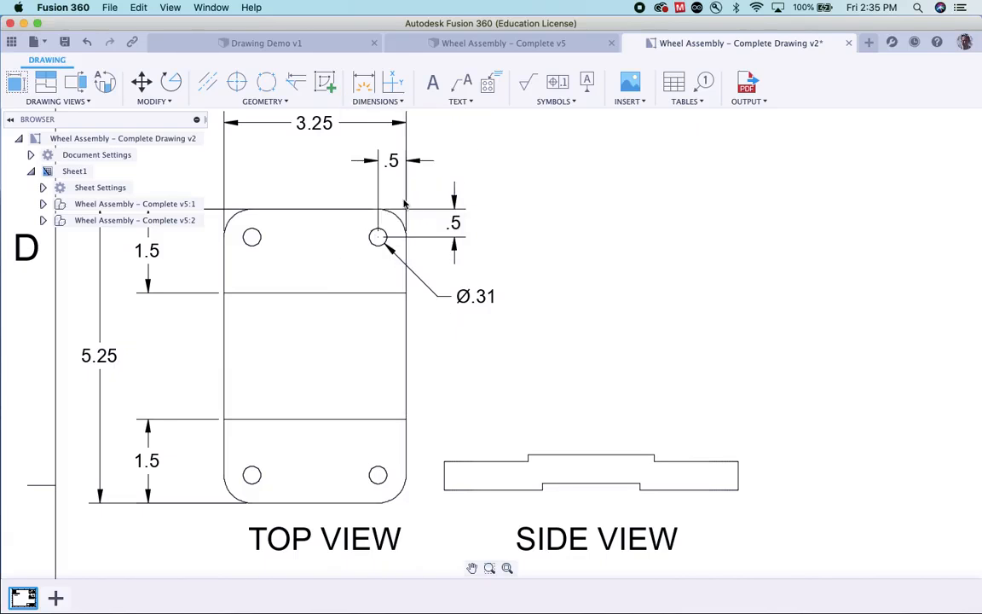
{"action": "left_click", "coordinate": [402, 497]}
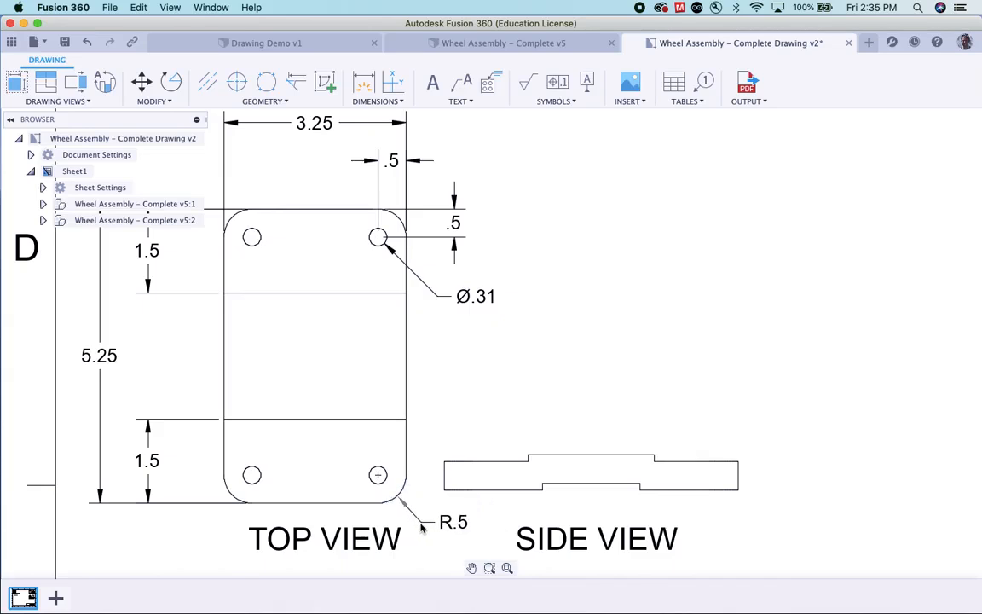
{"action": "left_click", "coordinate": [426, 528]}
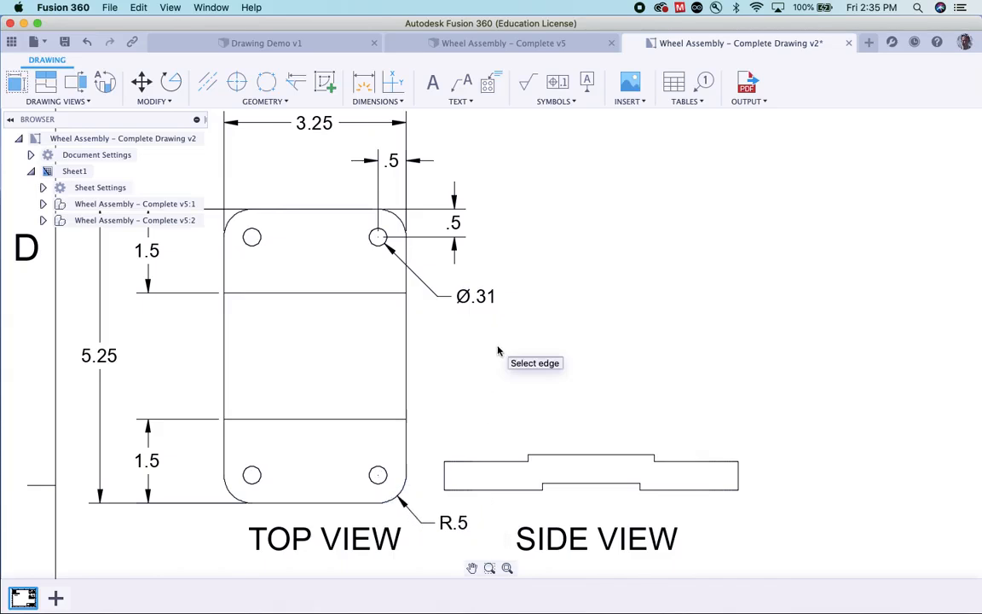
Add a linear dimension for the thickness of the side view's right end, placed beyond that end
{"action": "left_click", "coordinate": [375, 101]}
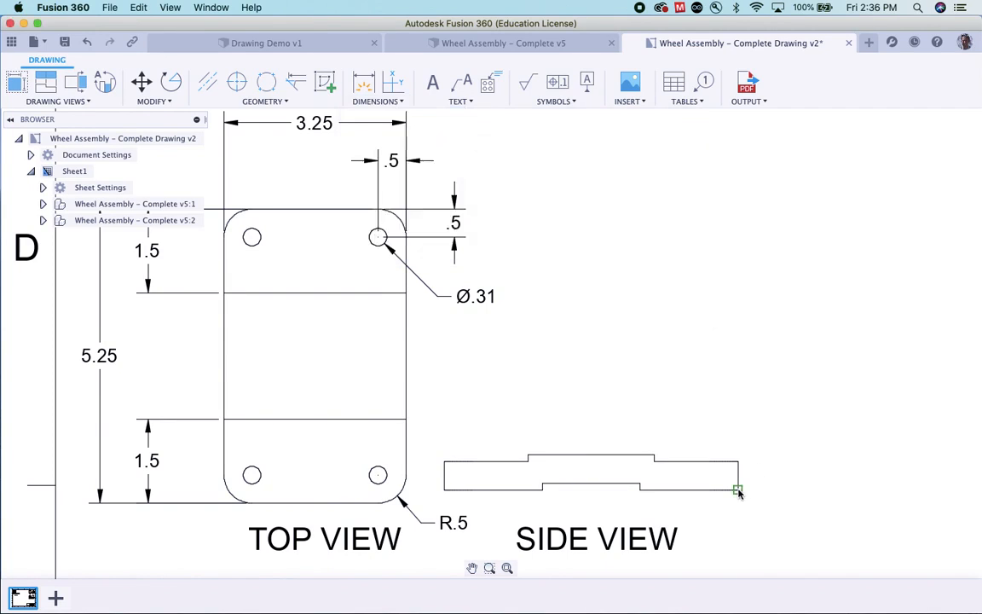
{"action": "left_click", "coordinate": [738, 492]}
{"action": "left_click", "coordinate": [738, 462]}
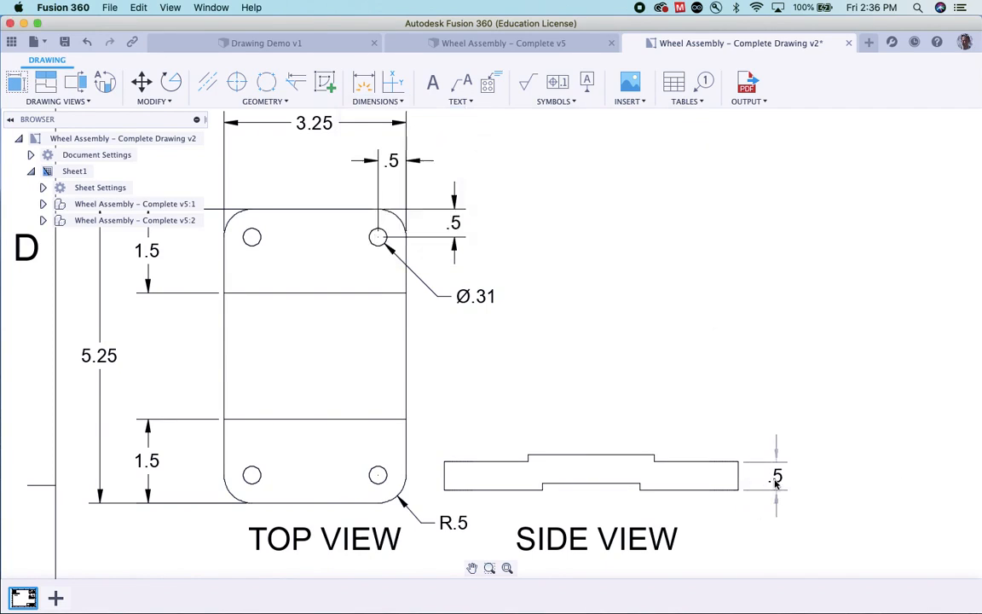
{"action": "left_click", "coordinate": [775, 477]}
Add a linear dimension for the height of the raised step on the side view's upper side, placed above its right end section
{"action": "left_click", "coordinate": [377, 101]}
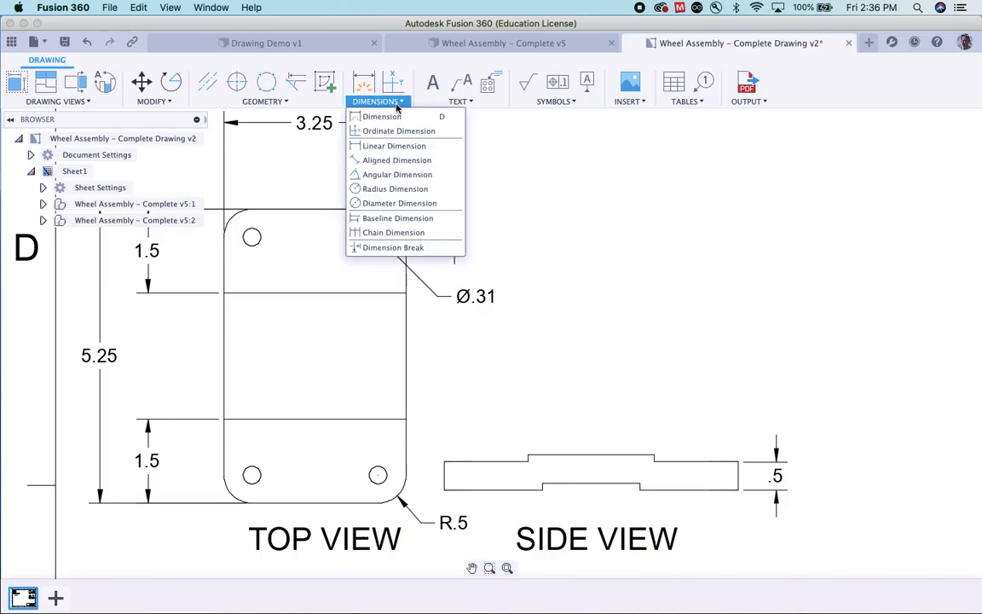
{"action": "left_click", "coordinate": [389, 146]}
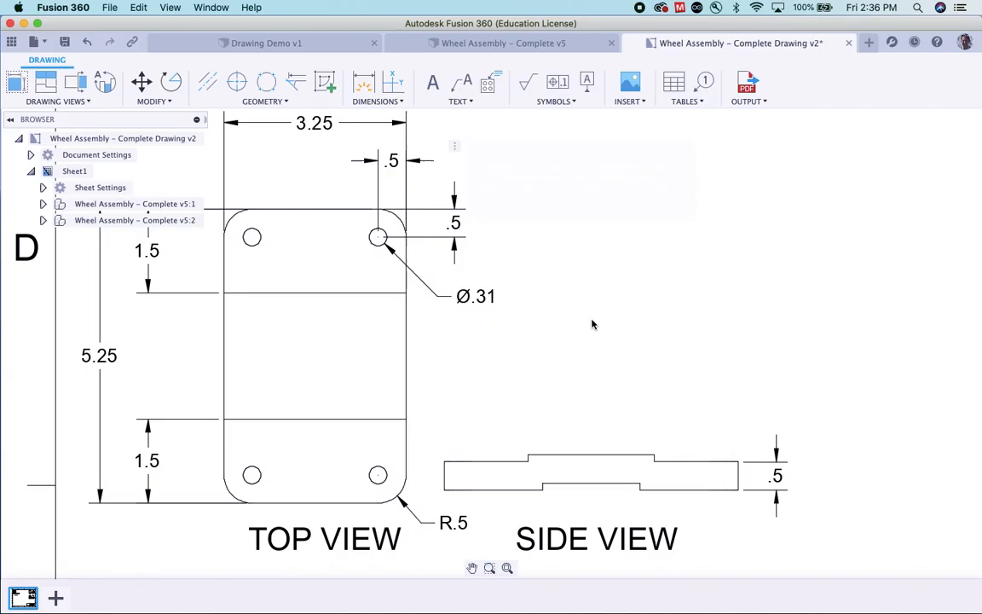
{"action": "left_click", "coordinate": [653, 456]}
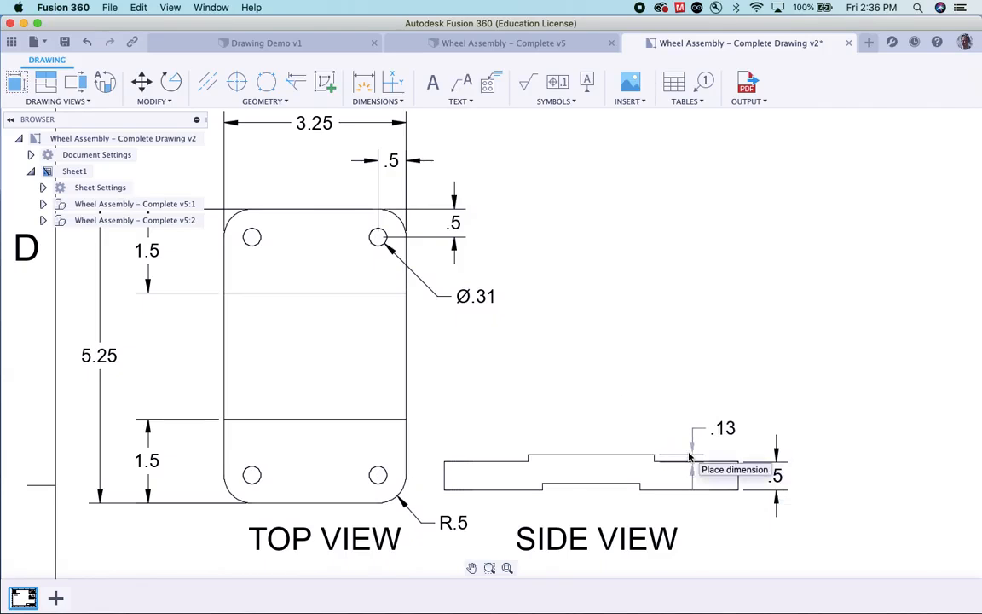
{"action": "left_click", "coordinate": [690, 458]}
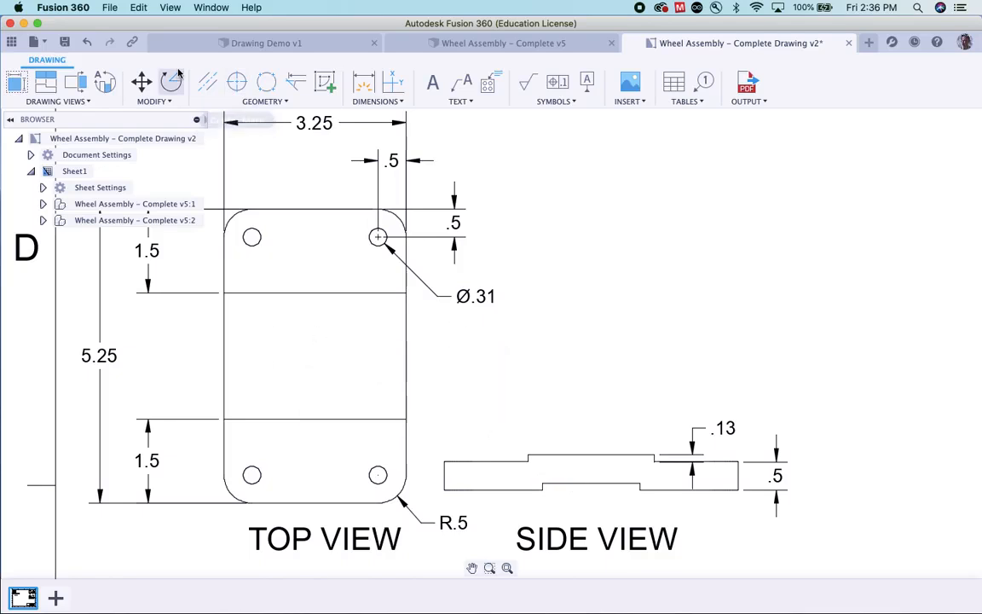
Save a new version of the drawing with the description "User Saved"
{"action": "left_click", "coordinate": [64, 41]}
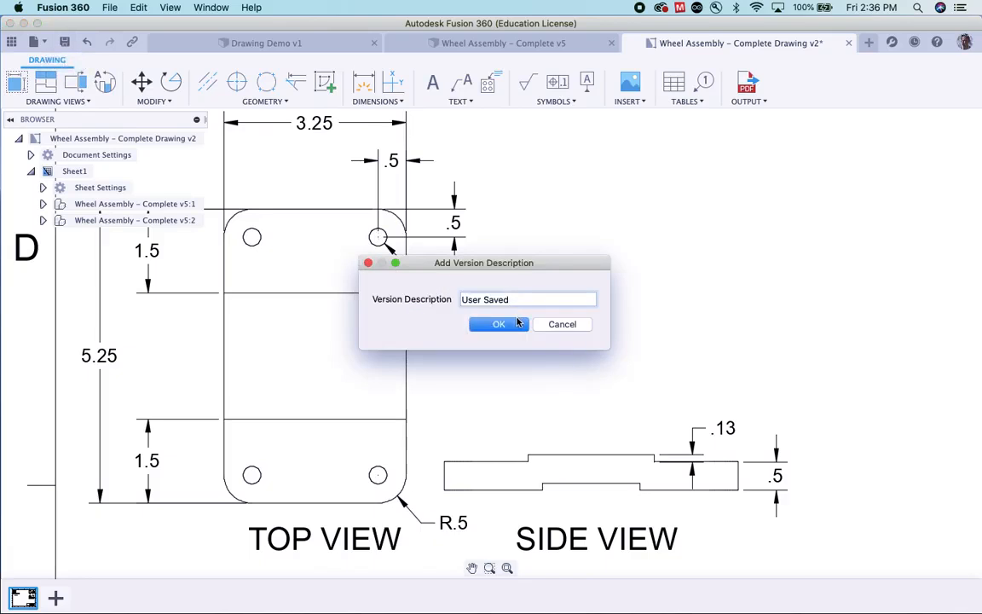
{"action": "left_click", "coordinate": [517, 323]}
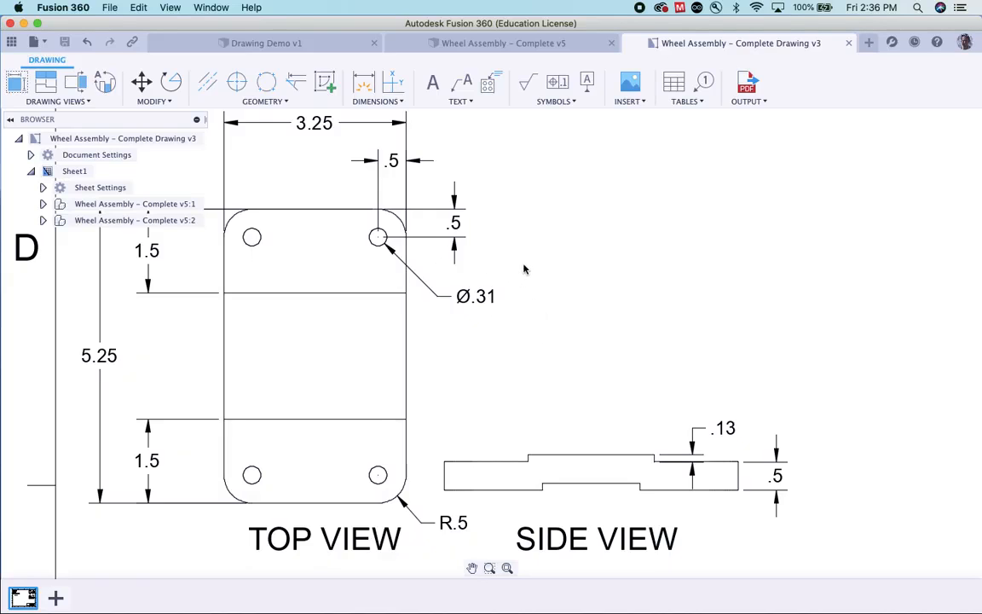
{"action": "left_click", "coordinate": [410, 330]}
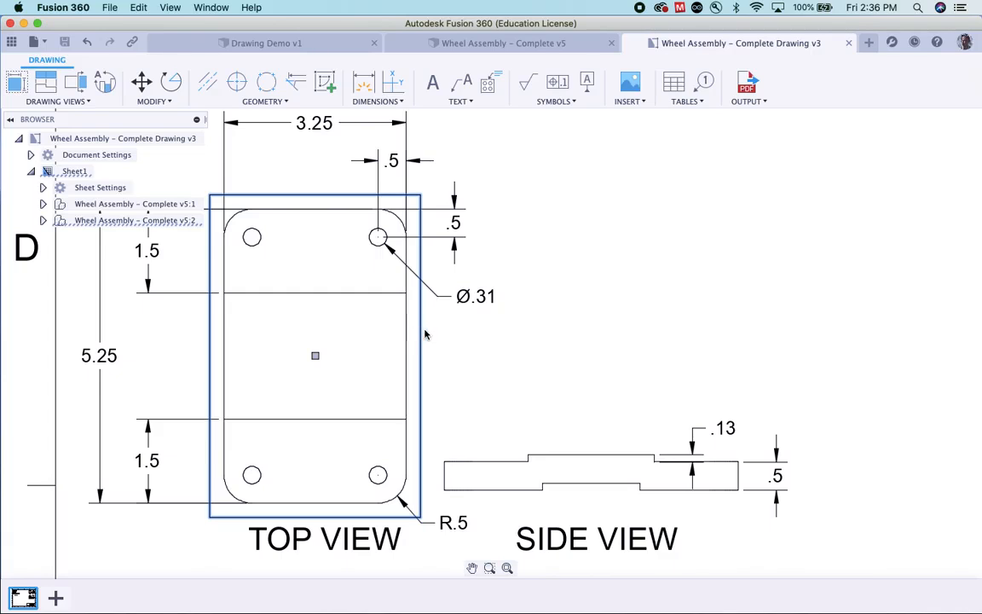
{"action": "right_click", "coordinate": [421, 334]}
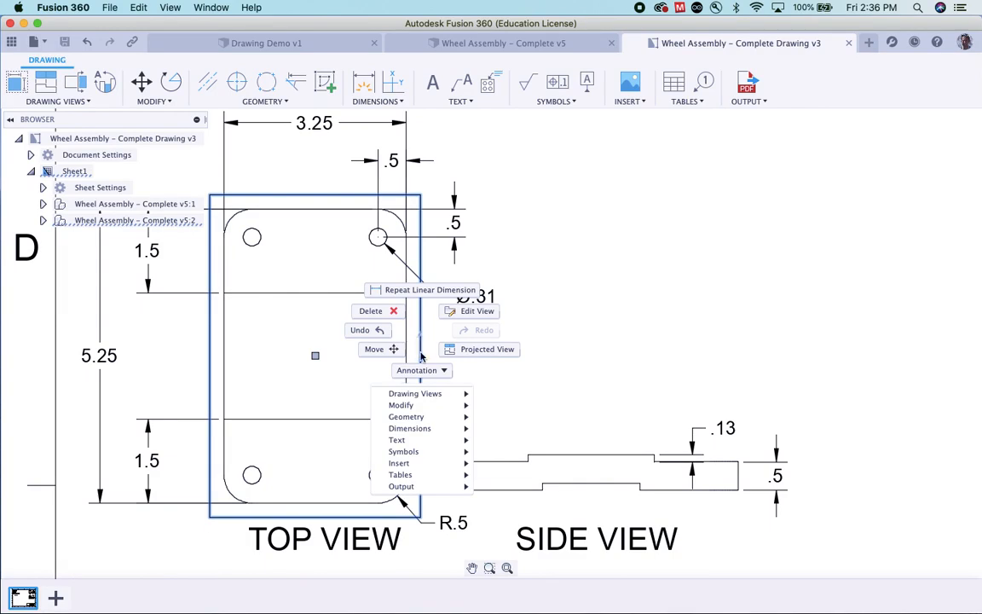
{"action": "mouse_move", "coordinate": [449, 397]}
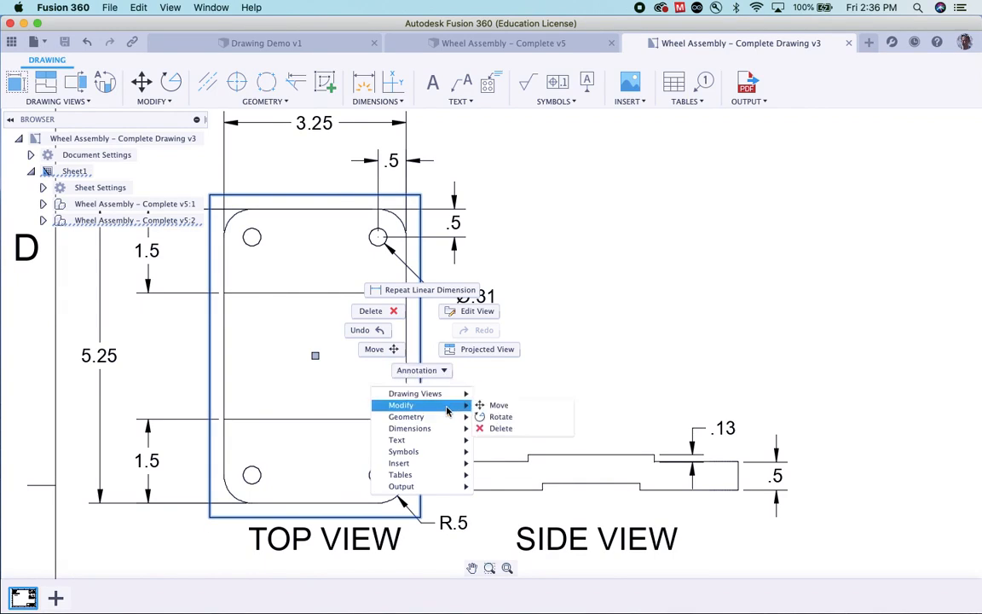
Expand the first wheel assembly reference under Sheet1 and examine its component list and available options
{"action": "mouse_move", "coordinate": [449, 493]}
{"action": "left_click", "coordinate": [44, 204]}
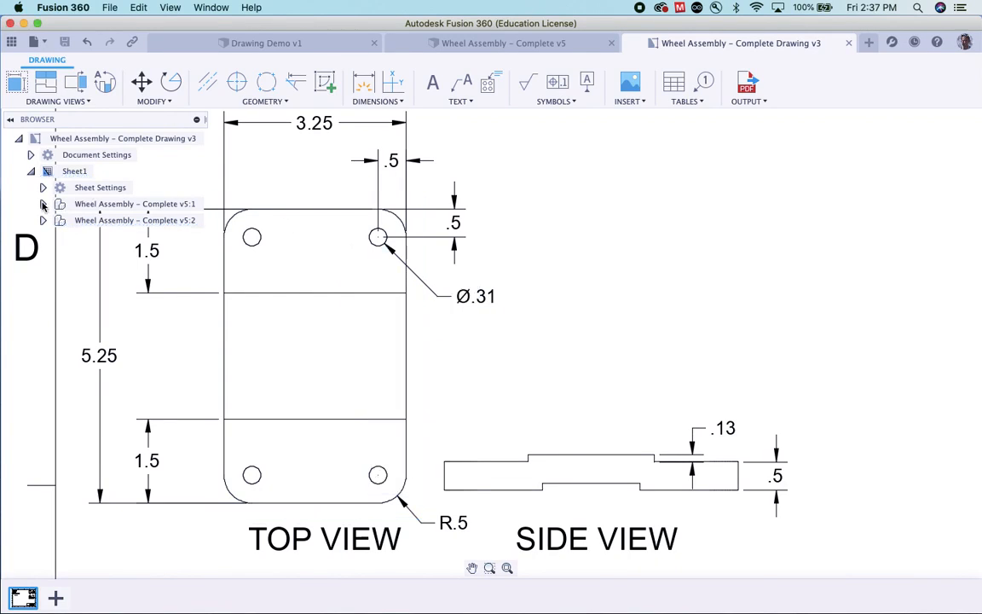
{"action": "left_click", "coordinate": [43, 204]}
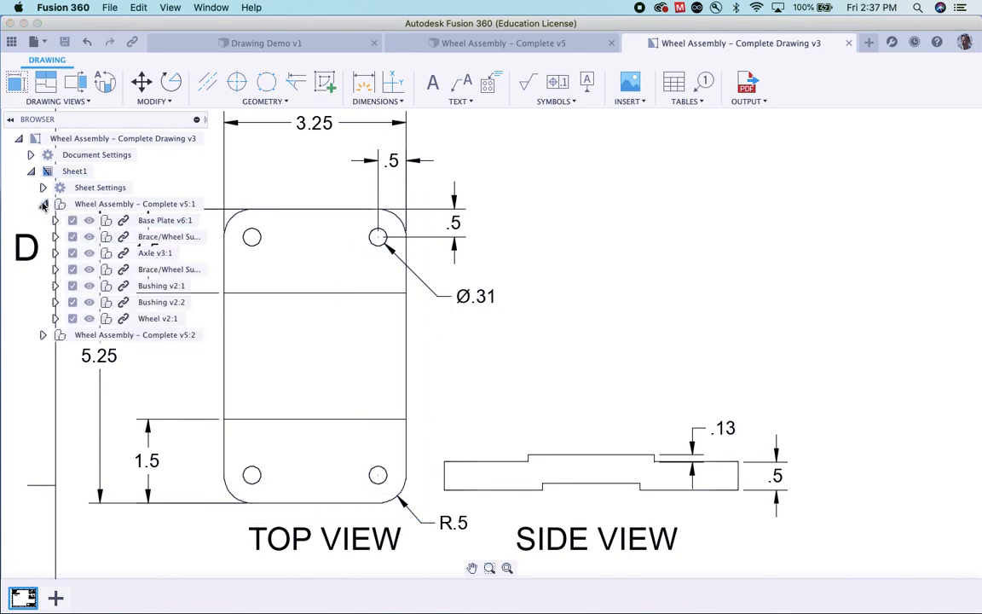
{"action": "right_click", "coordinate": [100, 207]}
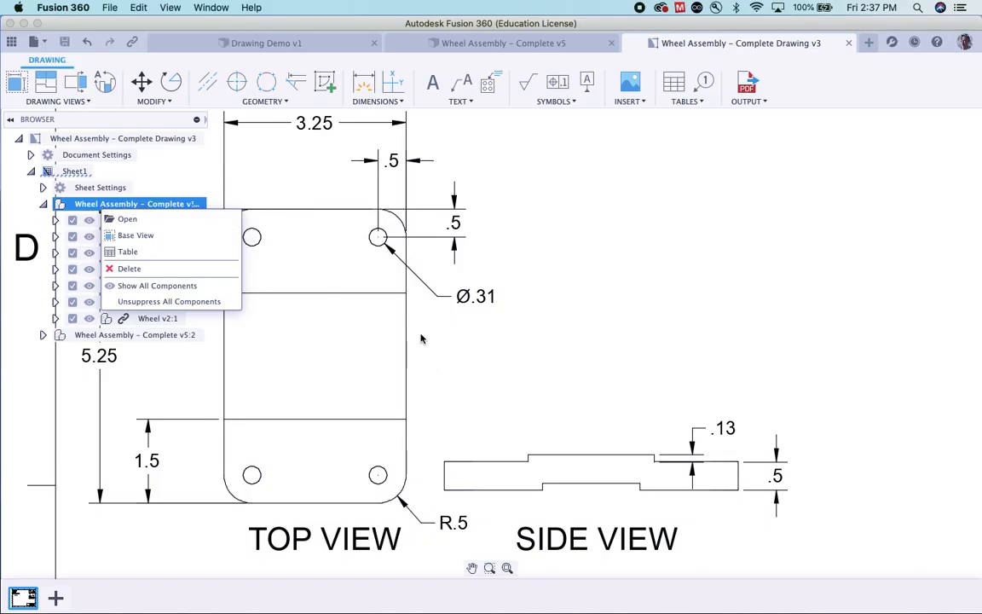
{"action": "left_click", "coordinate": [467, 370]}
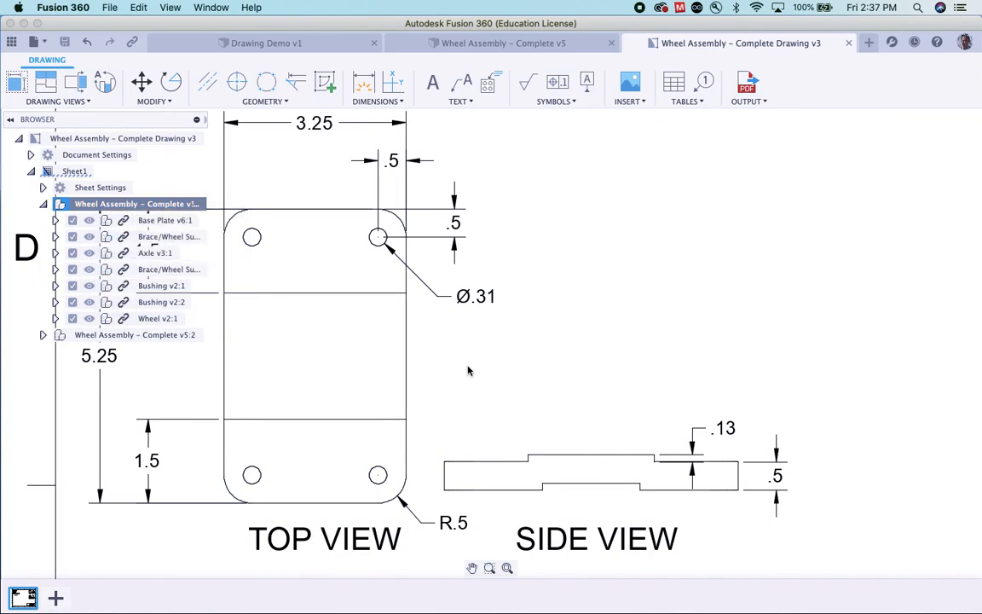
Add a linear dimension for the width of the recess in the side view's underside, placed below the SIDE VIEW label
{"action": "left_click", "coordinate": [43, 204]}
{"action": "left_click", "coordinate": [548, 494]}
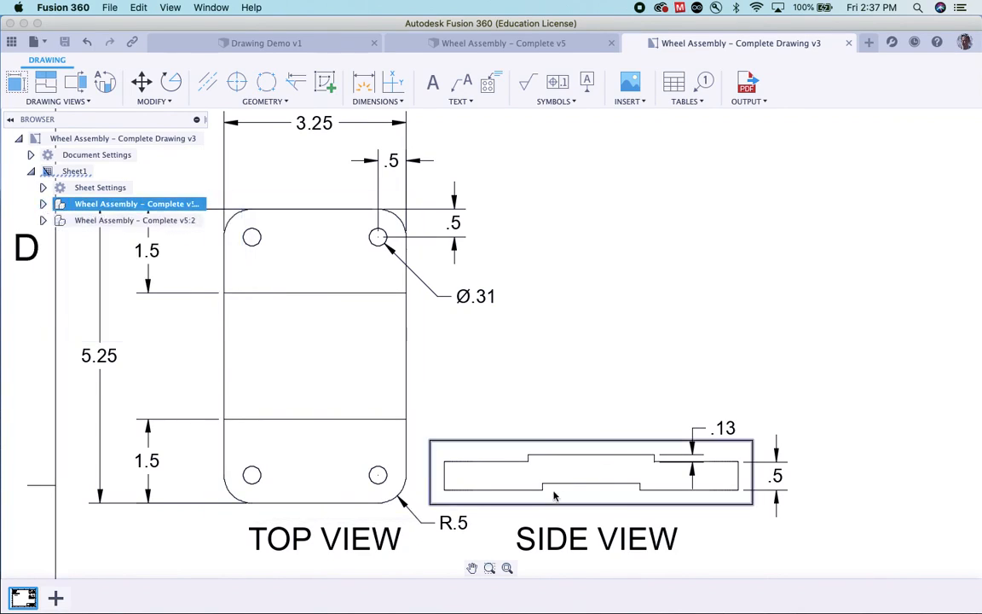
{"action": "middle_click_drag", "start_coordinate": [609, 503], "coordinate": [621, 307]}
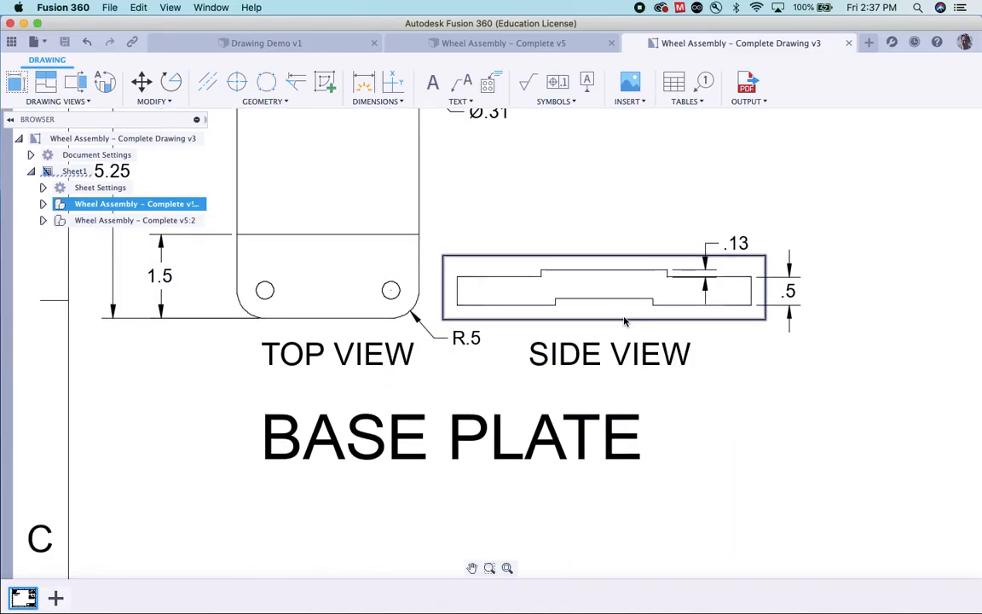
{"action": "left_click", "coordinate": [401, 101]}
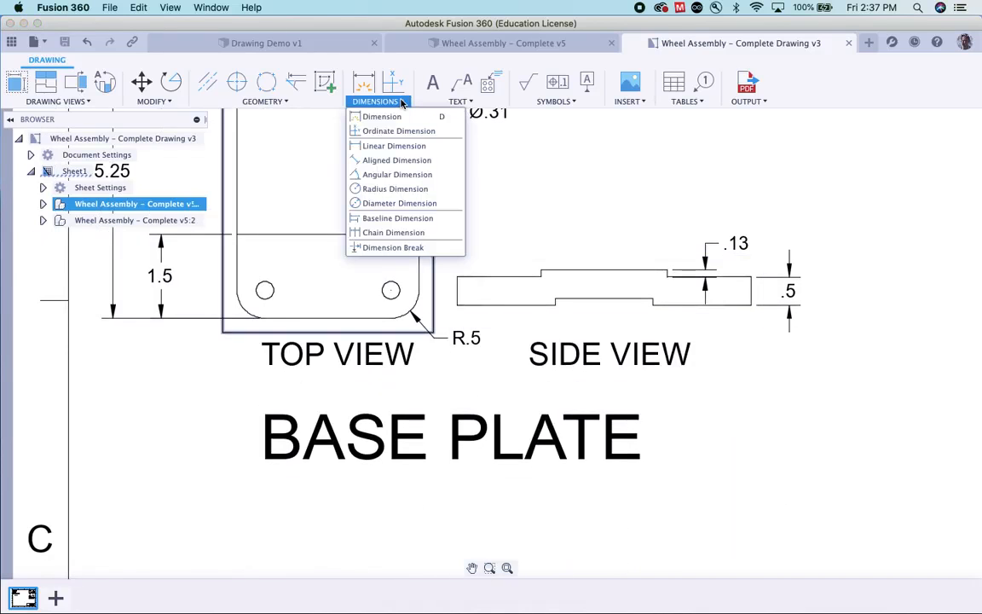
{"action": "left_click", "coordinate": [392, 146]}
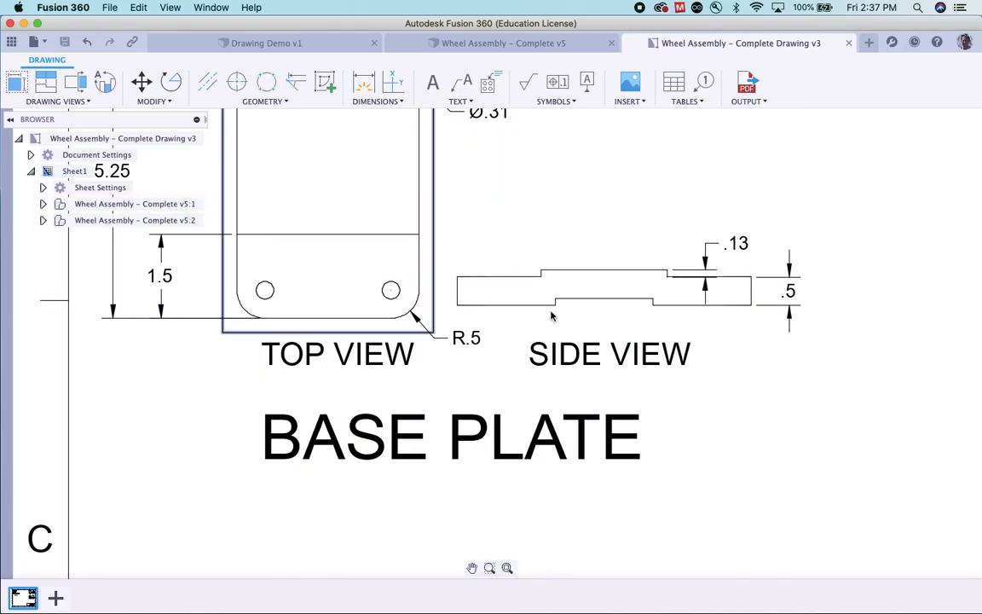
{"action": "left_click", "coordinate": [555, 305]}
{"action": "left_click", "coordinate": [652, 300]}
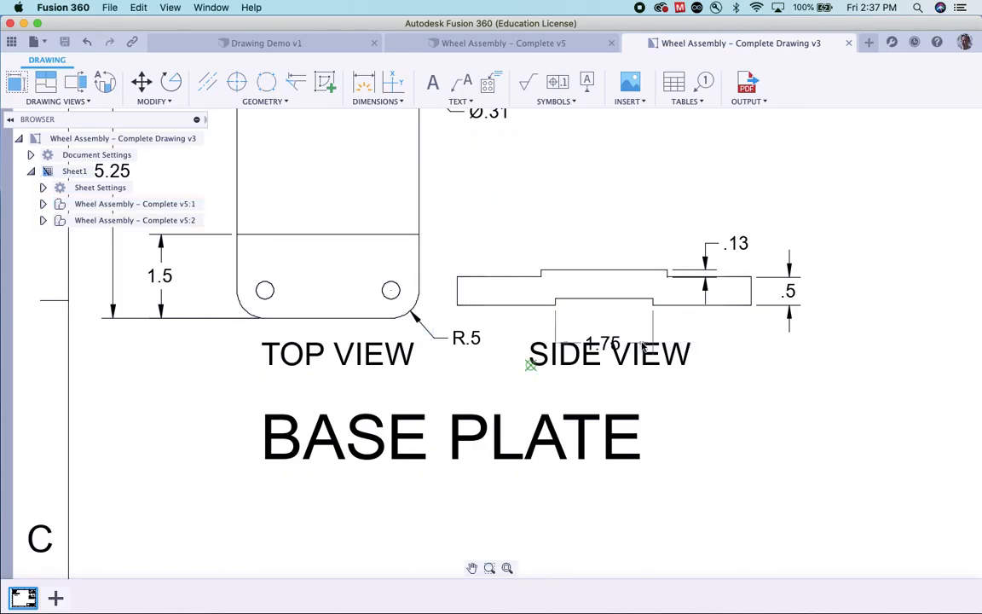
{"action": "left_click", "coordinate": [634, 381]}
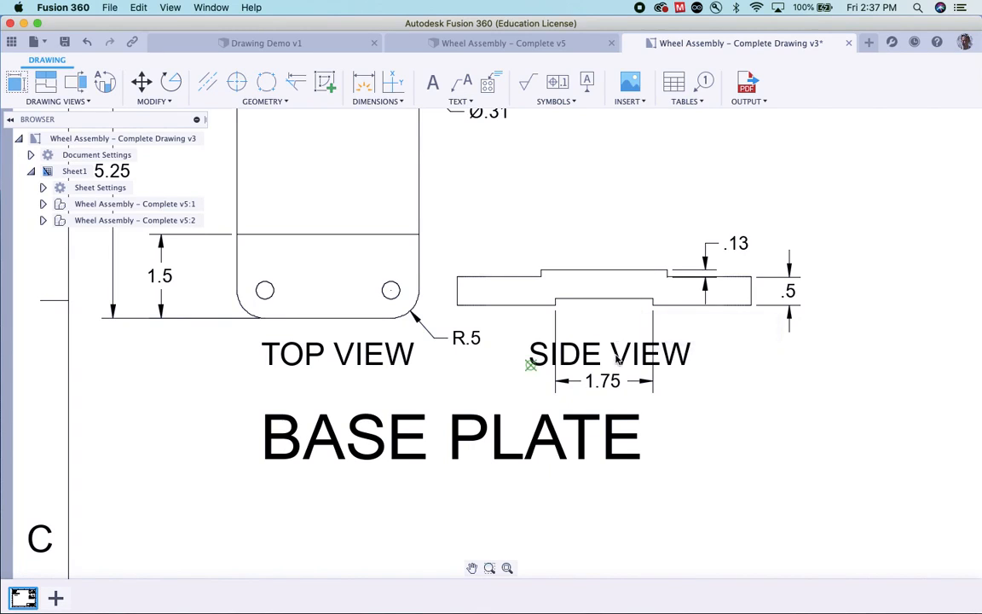
{"action": "key", "text": "Escape"}
Lower the BASE PLATE title, the SIDE VIEW label beneath the recess dimension, and the TOP VIEW label slightly
{"action": "left_click_drag", "start_coordinate": [508, 425], "coordinate": [507, 487]}
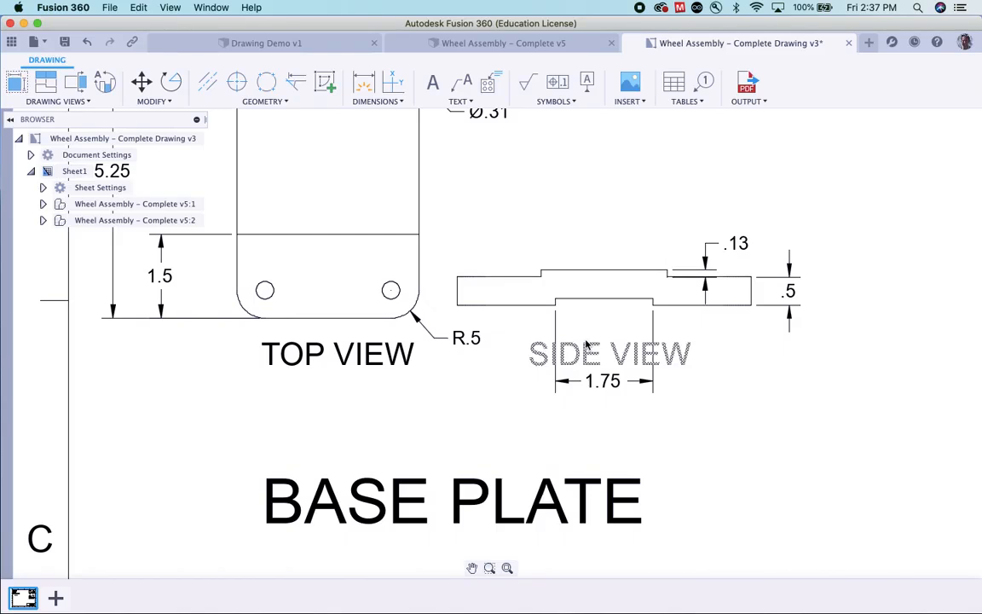
{"action": "mouse_move", "coordinate": [591, 358]}
{"action": "left_mouse_down"}
{"action": "mouse_move", "coordinate": [594, 428]}
{"action": "mouse_move", "coordinate": [583, 428]}
{"action": "left_mouse_up"}
{"action": "mouse_move", "coordinate": [393, 363]}
{"action": "left_mouse_down"}
{"action": "mouse_move", "coordinate": [394, 377]}
{"action": "mouse_move", "coordinate": [385, 377]}
{"action": "left_mouse_up"}
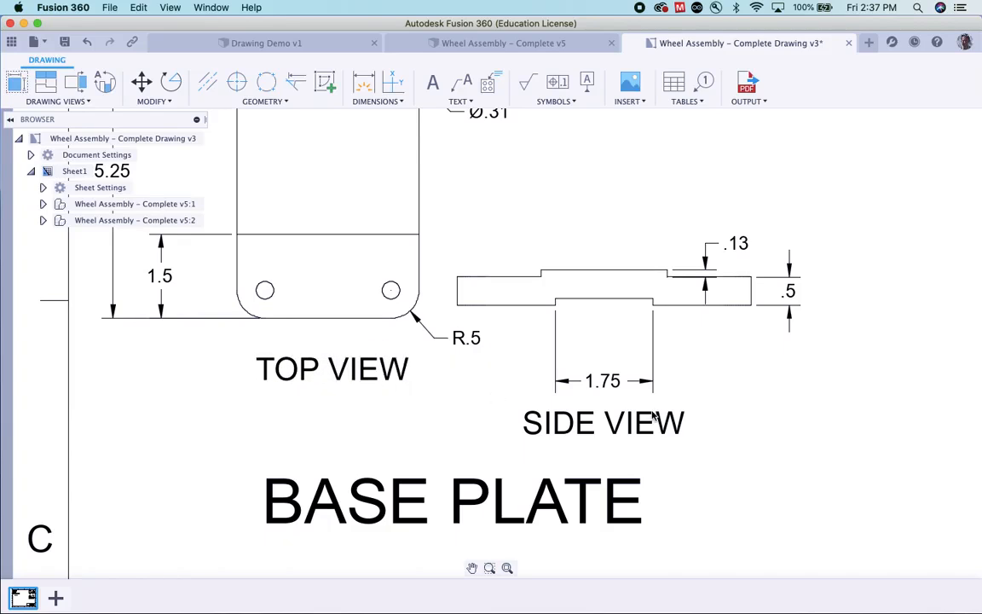
Move the side view together with its dimensions and SIDE VIEW label straight up, bringing the label level with TOP VIEW
{"action": "left_click_drag", "start_coordinate": [834, 454], "coordinate": [480, 246]}
{"action": "mouse_move", "coordinate": [558, 264]}
{"action": "left_mouse_down"}
{"action": "mouse_move", "coordinate": [560, 196]}
{"action": "mouse_move", "coordinate": [558, 204]}
{"action": "left_mouse_up"}
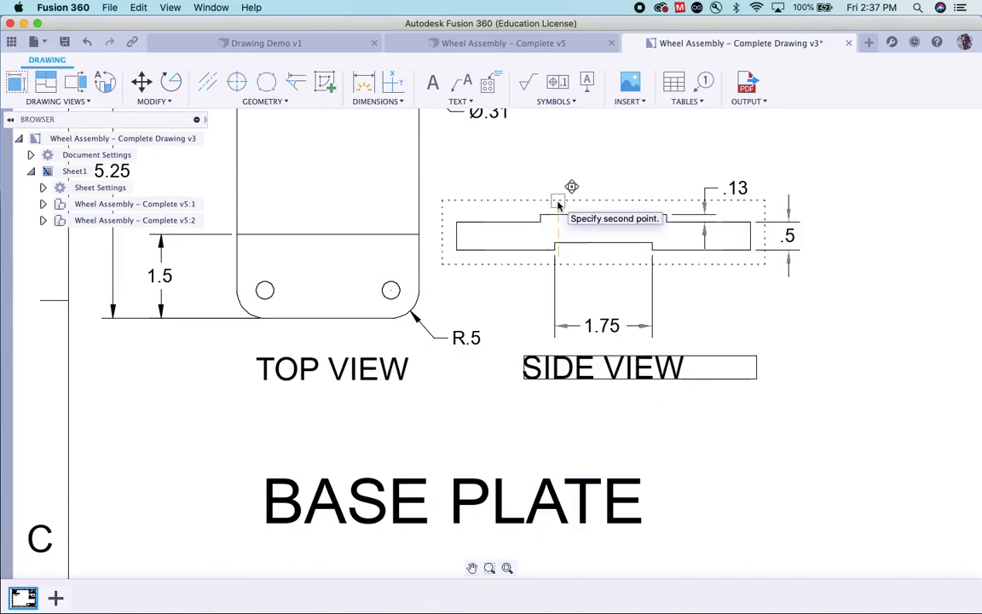
{"action": "left_click", "coordinate": [559, 203]}
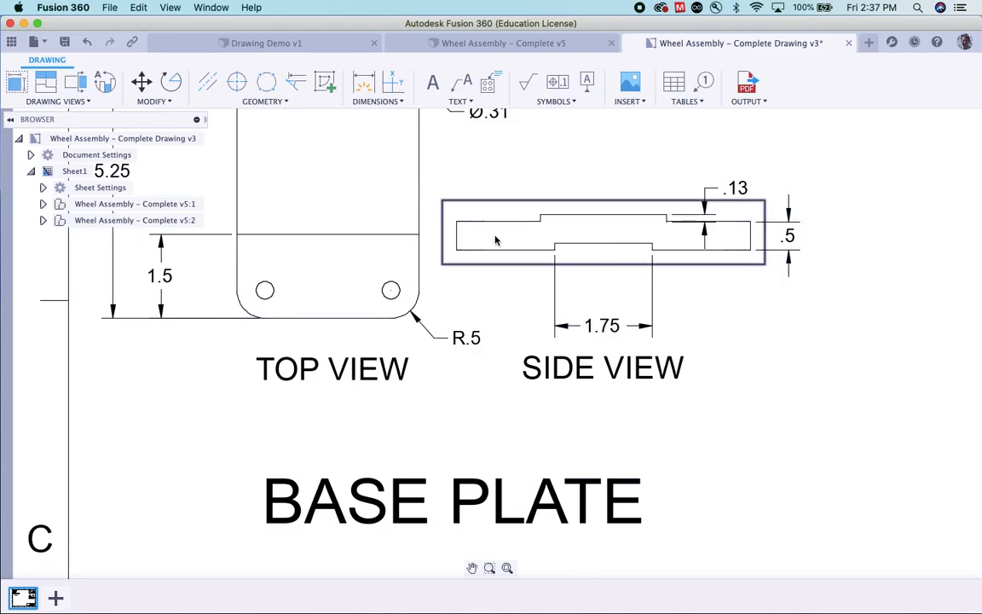
Add a chain dimension continuing from the recess width dimension to the side view's right end
{"action": "left_click", "coordinate": [397, 101]}
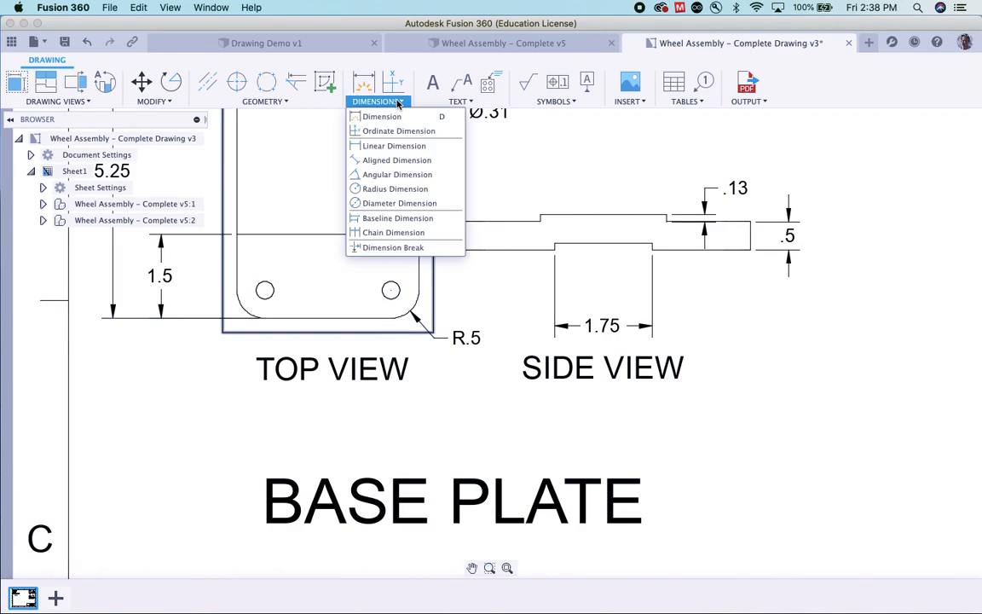
{"action": "left_click", "coordinate": [401, 232]}
{"action": "left_click", "coordinate": [588, 324]}
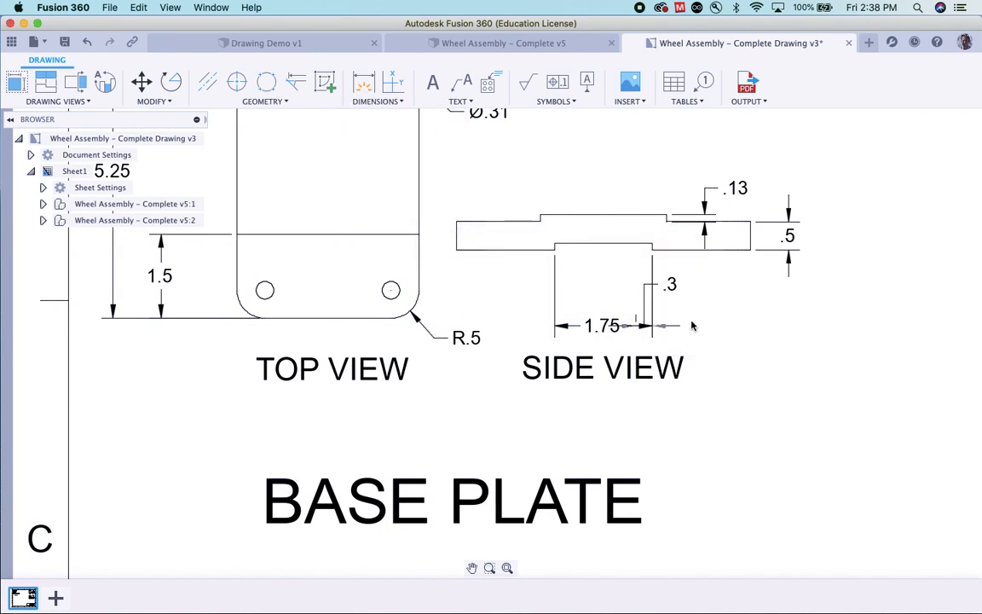
{"action": "left_click", "coordinate": [750, 253]}
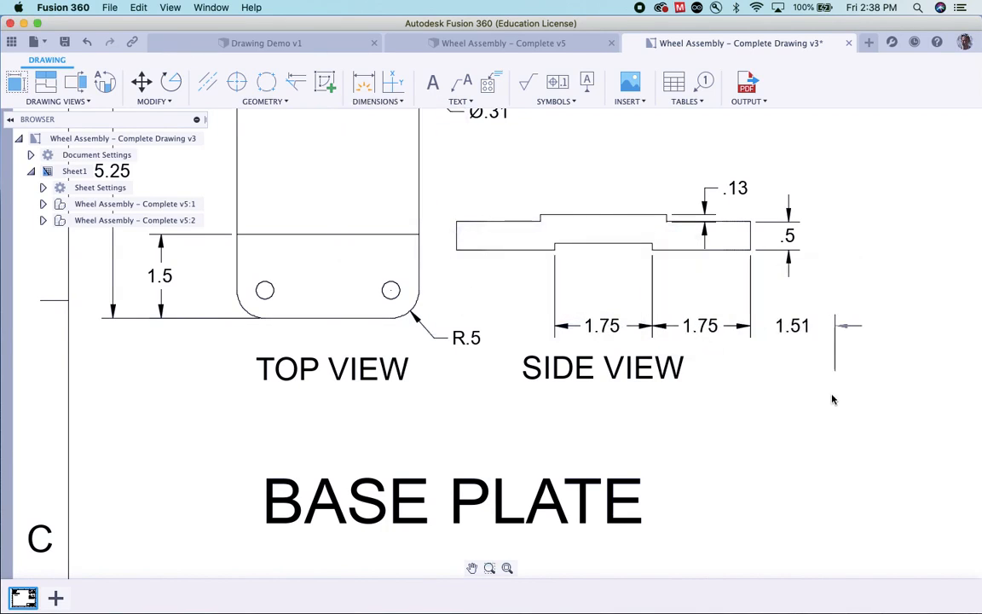
{"action": "key", "text": "Escape"}
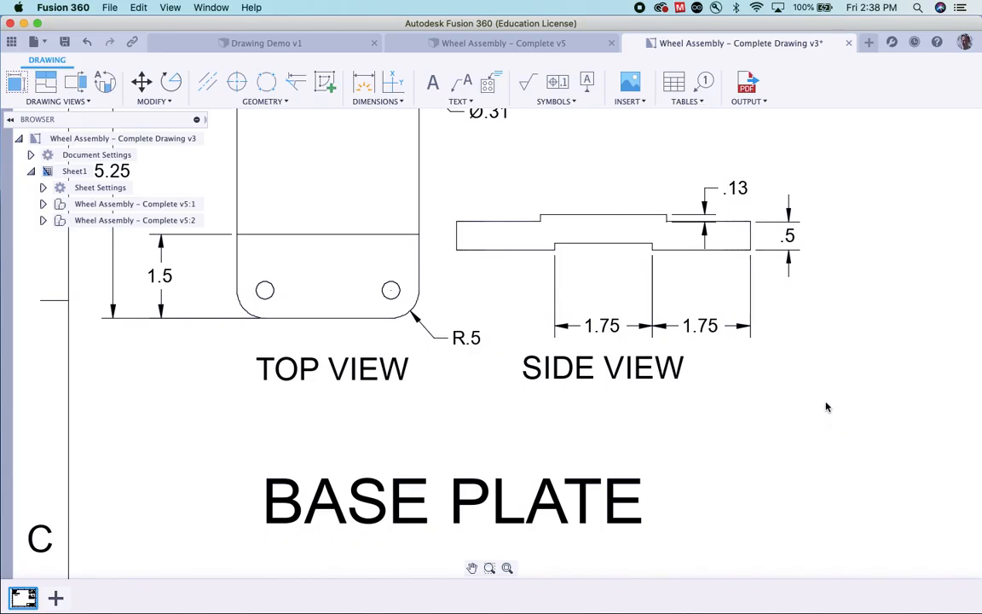
Place a new base view of the wheel assembly in Front orientation at 1:2 scale, right of the base plate views
{"action": "scroll", "coordinate": [820, 390], "scroll_direction": "up", "scroll_amount": 1}
{"action": "scroll", "coordinate": [816, 387], "scroll_direction": "down", "scroll_amount": 2}
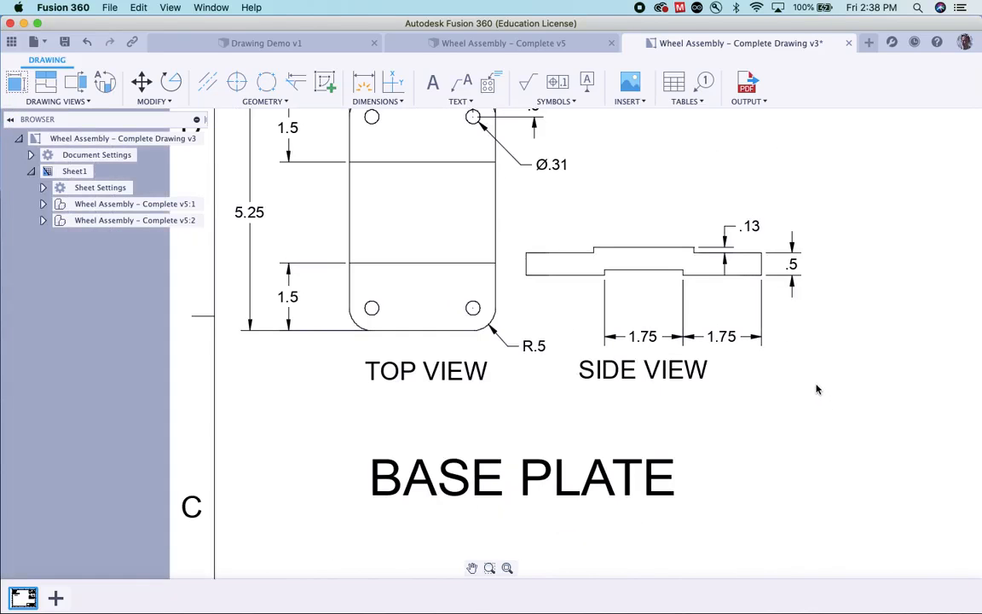
{"action": "scroll", "coordinate": [817, 390], "scroll_direction": "down", "scroll_amount": 1}
{"action": "scroll", "coordinate": [831, 384], "scroll_direction": "down", "scroll_amount": 1}
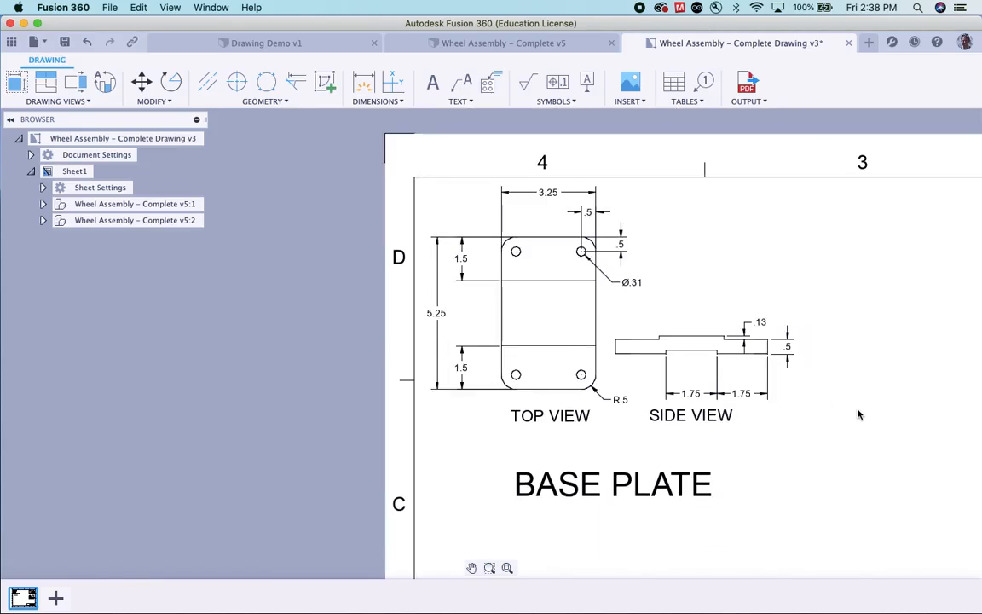
{"action": "scroll", "coordinate": [857, 412], "scroll_direction": "down", "scroll_amount": 1}
{"action": "middle_click_drag", "start_coordinate": [856, 410], "coordinate": [663, 363]}
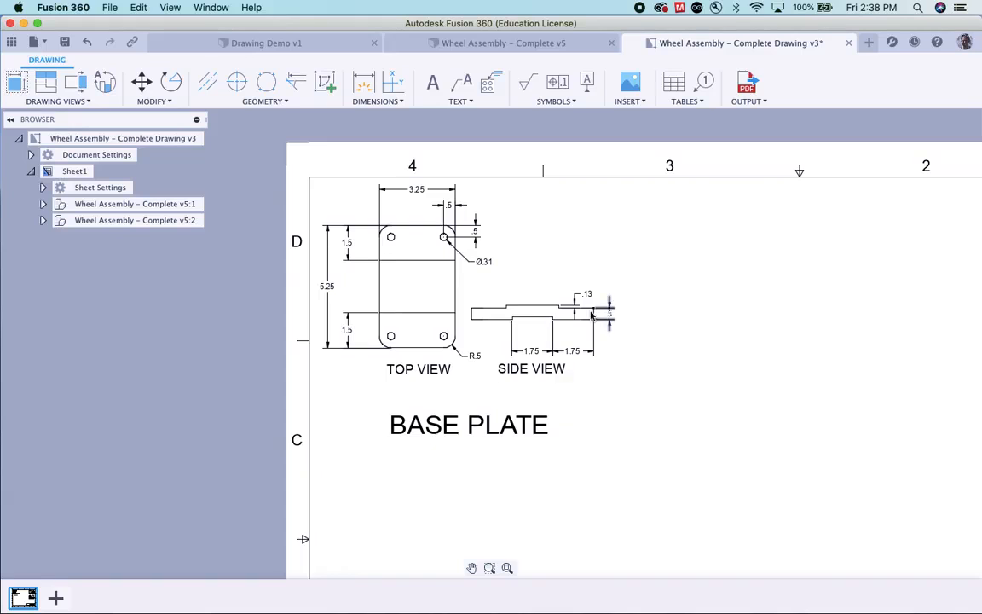
{"action": "left_click", "coordinate": [16, 81]}
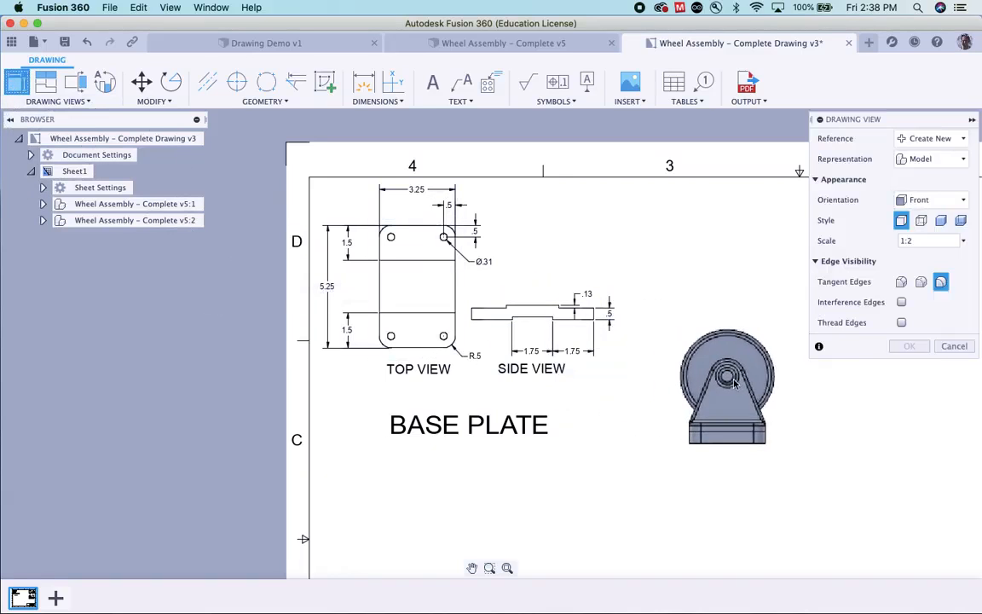
{"action": "left_click", "coordinate": [766, 397]}
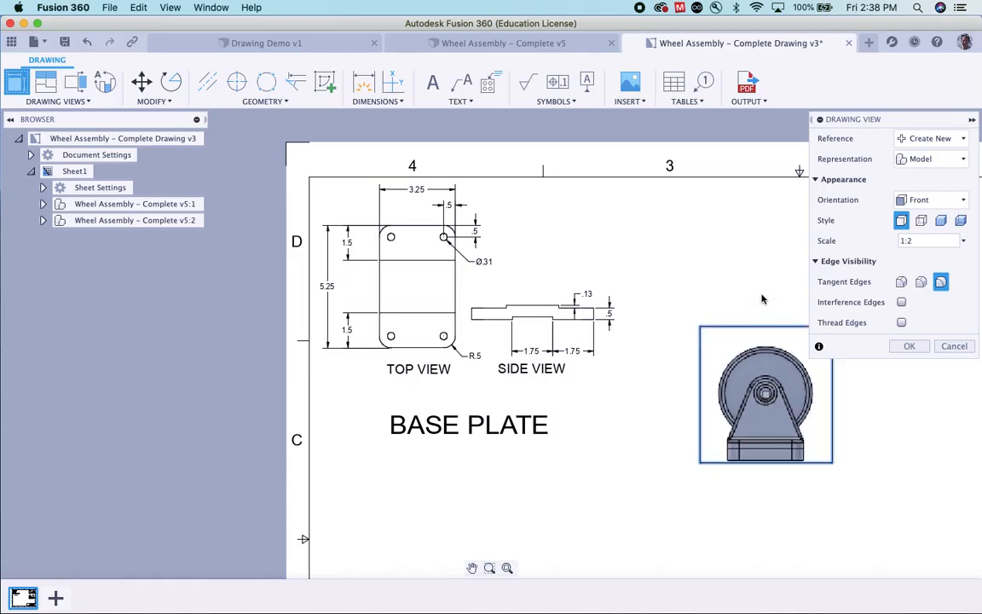
{"action": "left_click", "coordinate": [910, 346]}
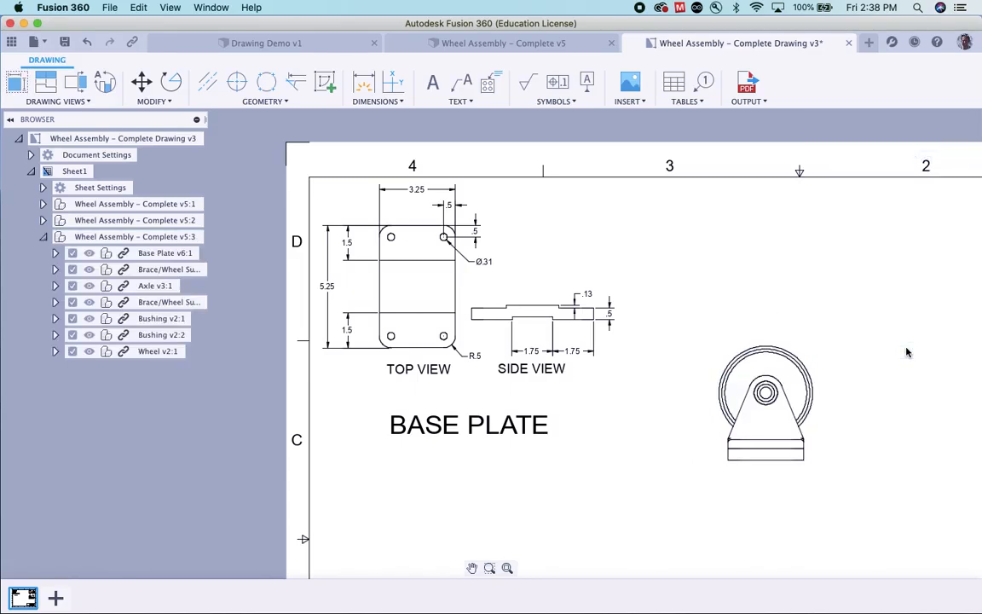
Project two views from the new front view, one to its right and one directly above it
{"action": "right_click", "coordinate": [817, 358]}
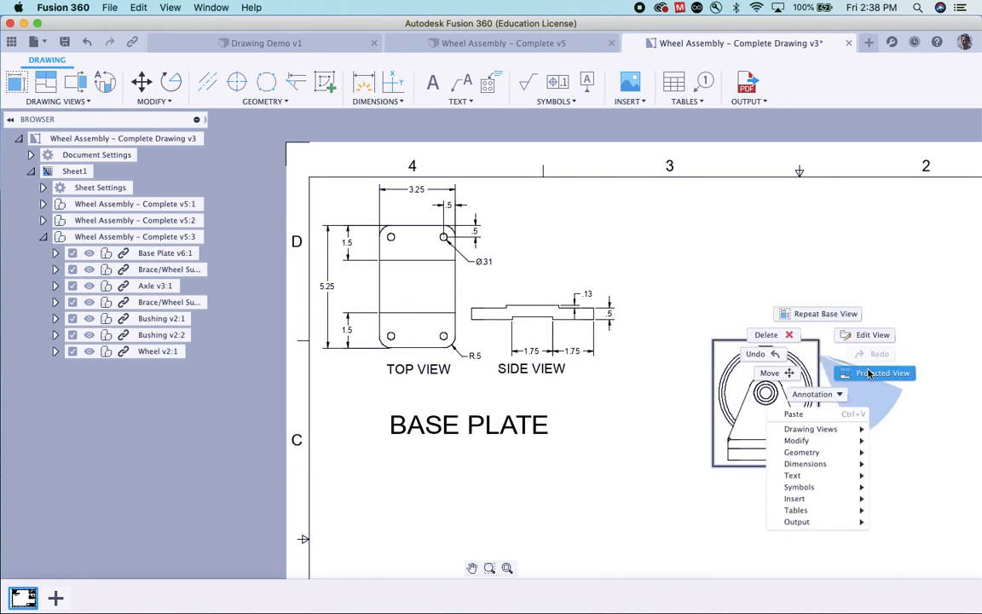
{"action": "left_click", "coordinate": [865, 372]}
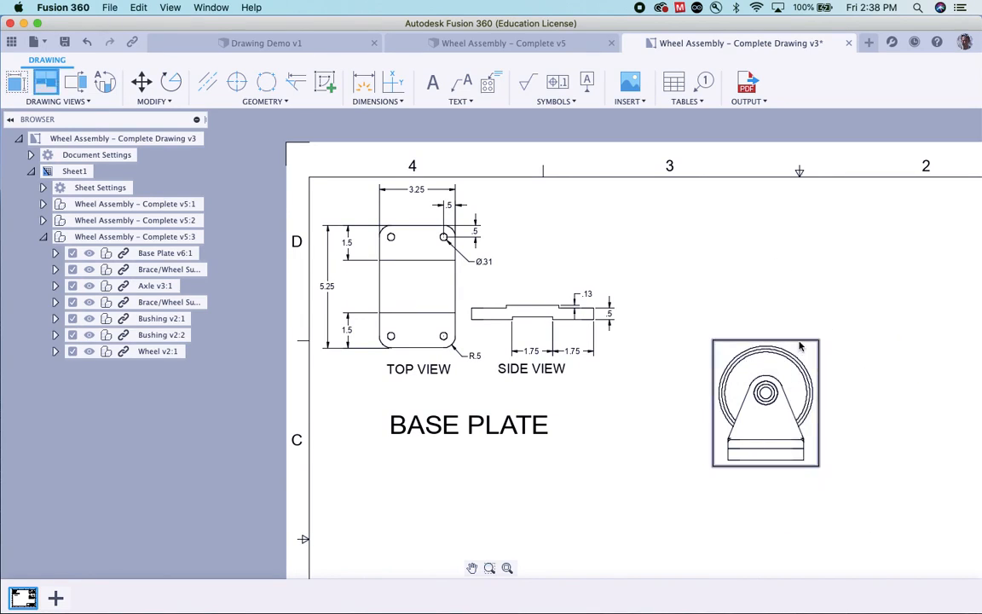
{"action": "left_click", "coordinate": [806, 372]}
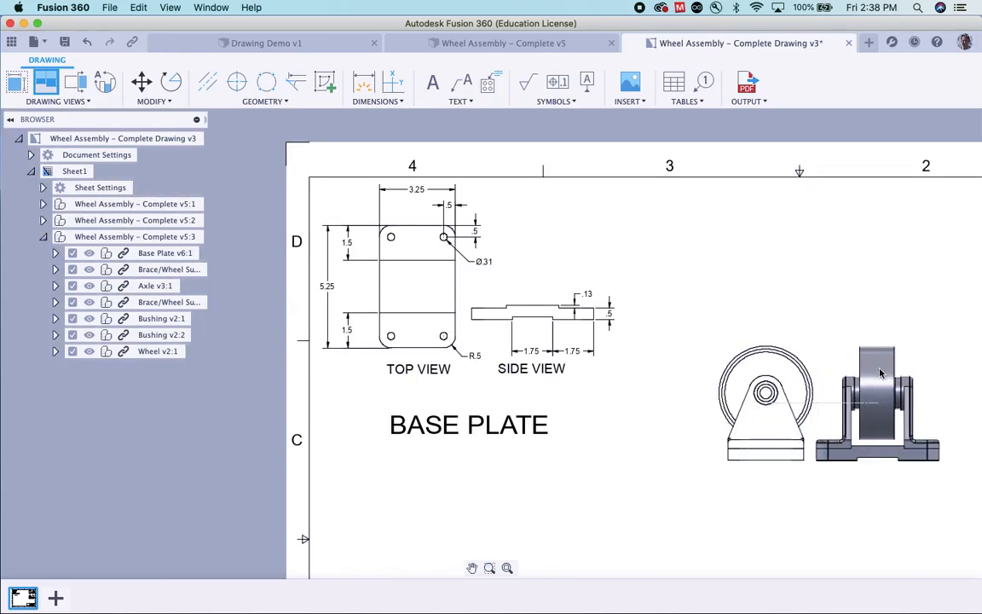
{"action": "left_click", "coordinate": [886, 372]}
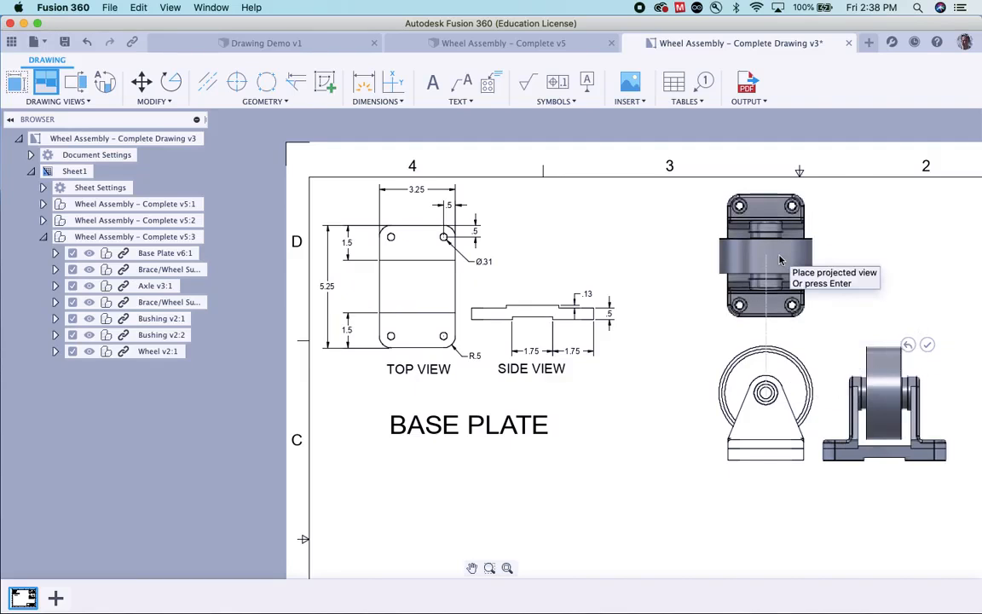
{"action": "left_click", "coordinate": [779, 260]}
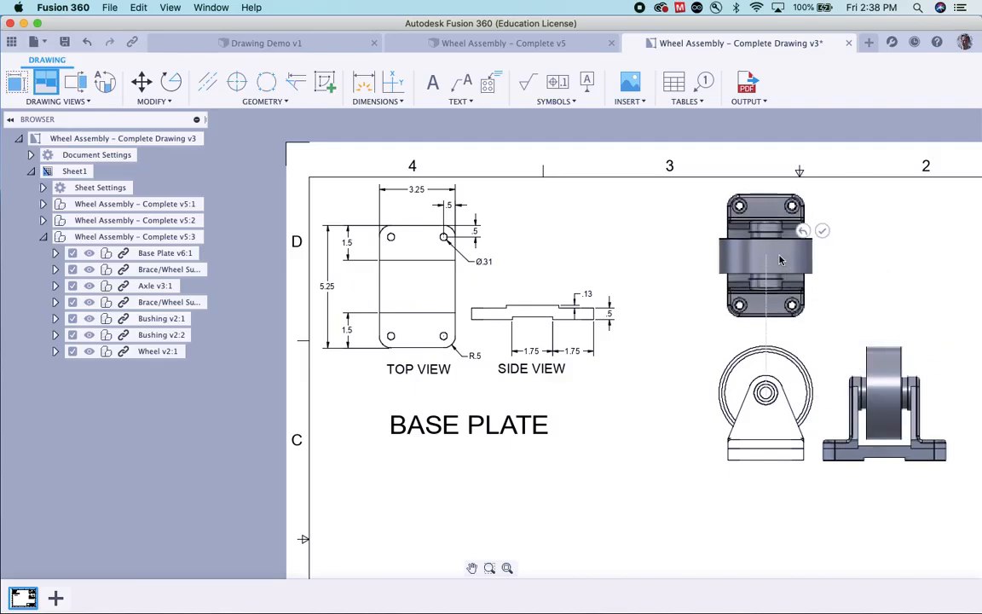
{"action": "key", "text": "Return"}
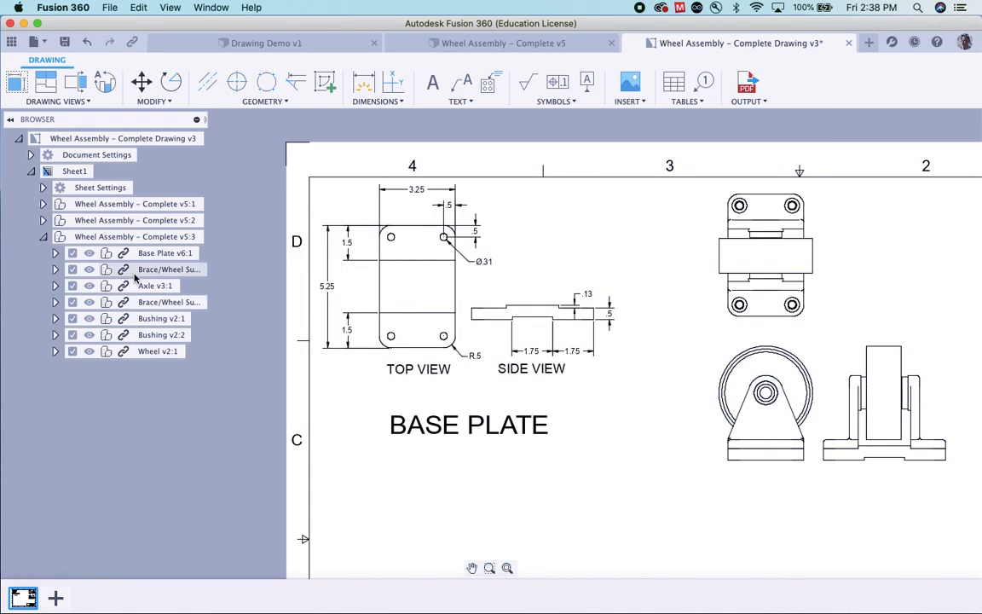
Suppress the base plate, axle, second brace/wheel support, both bushings and wheel in the third assembly reference, leaving the first brace
{"action": "left_click", "coordinate": [72, 254]}
{"action": "left_click", "coordinate": [72, 285]}
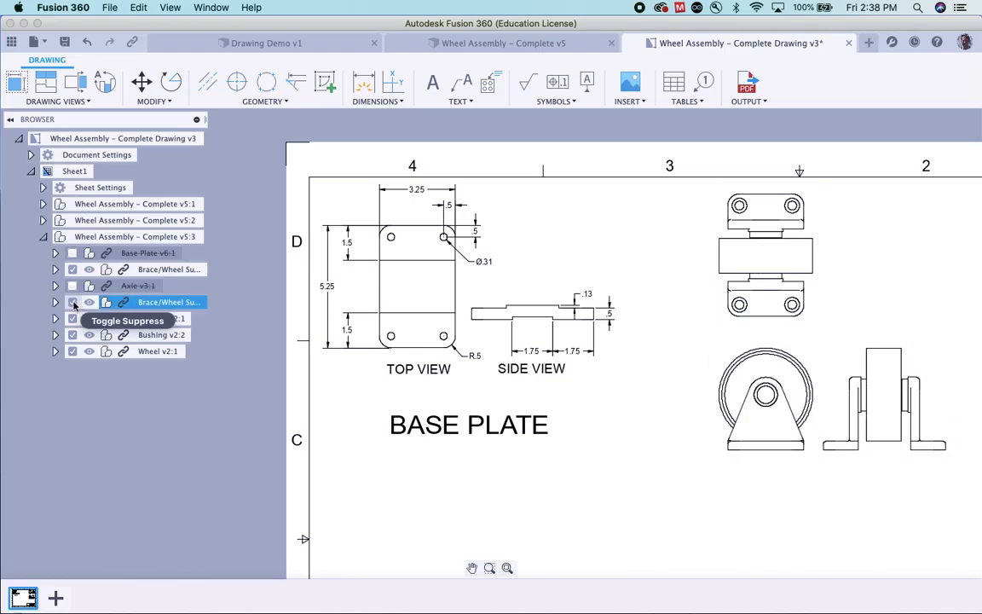
{"action": "left_click", "coordinate": [73, 302]}
{"action": "left_click", "coordinate": [72, 318]}
{"action": "left_click", "coordinate": [72, 334]}
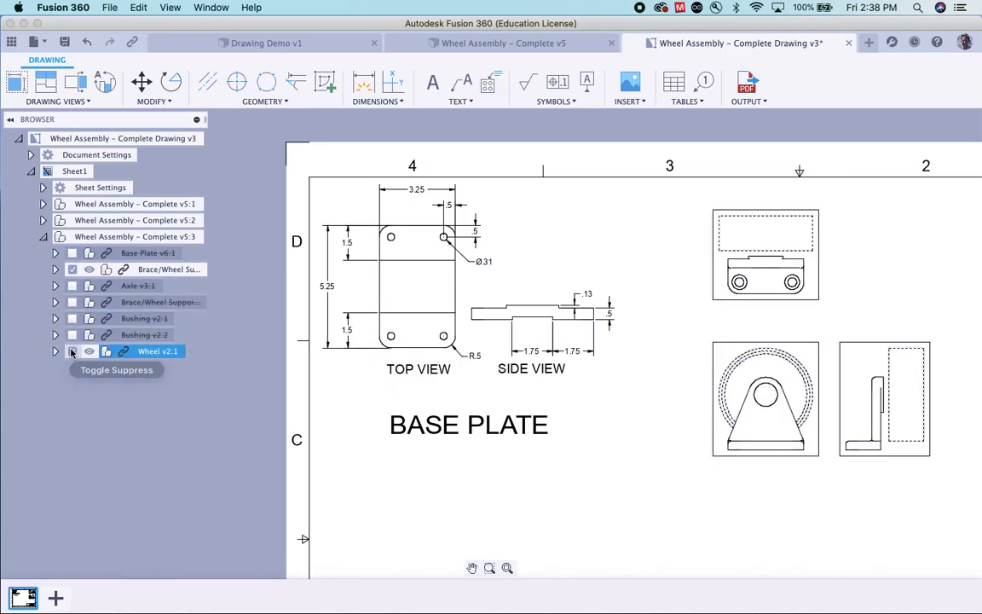
{"action": "left_click", "coordinate": [72, 351]}
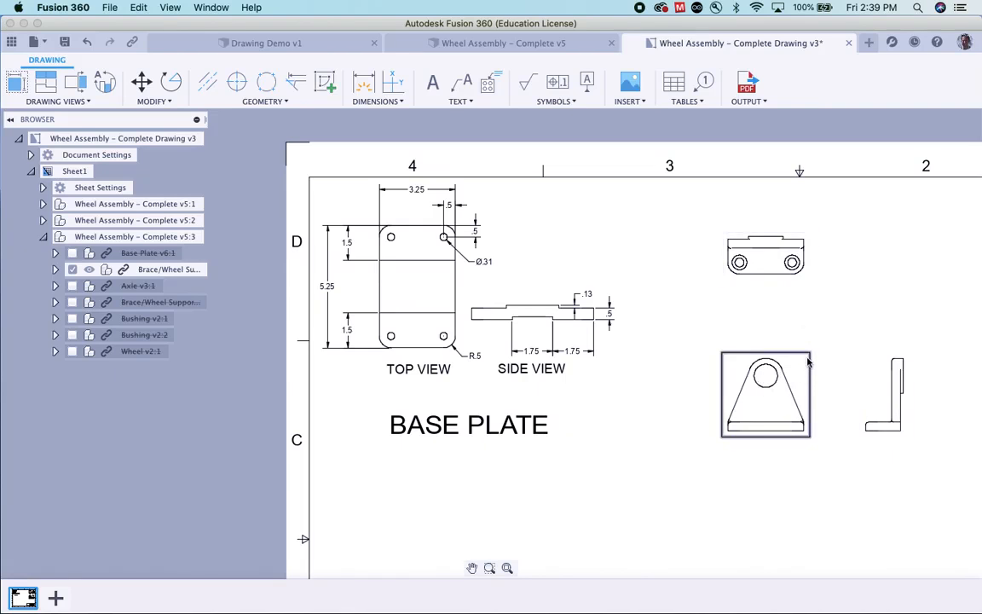
Output all sheets with lineweights as a PDF named Wheel Assembly - Complete Drawing v3, saved to the Desktop
{"action": "scroll", "coordinate": [832, 417], "scroll_direction": "down", "scroll_amount": 3}
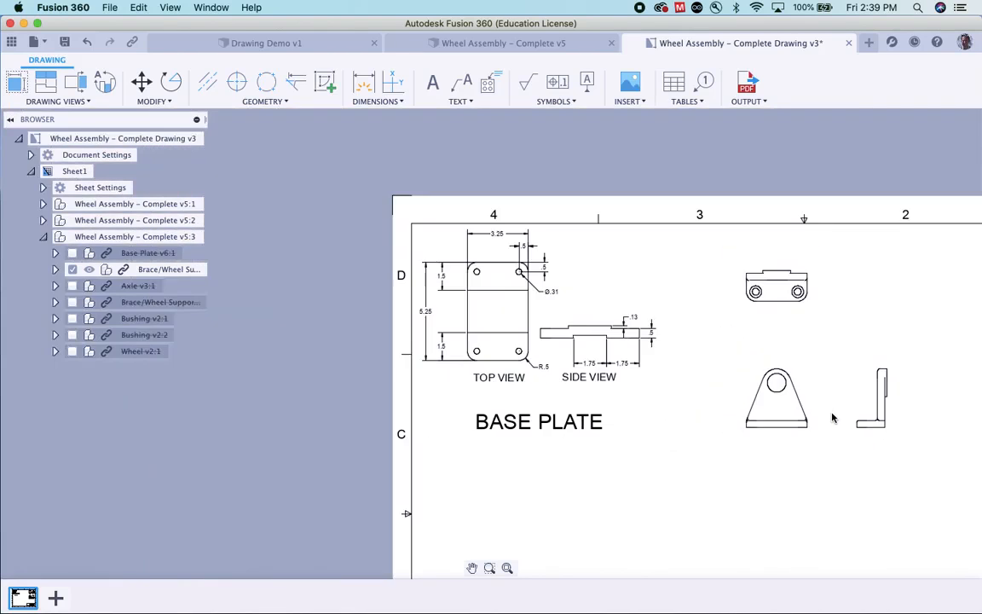
{"action": "scroll", "coordinate": [833, 417], "scroll_direction": "down", "scroll_amount": 2}
{"action": "mouse_move", "coordinate": [841, 460]}
{"action": "middle_mouse_down"}
{"action": "mouse_move", "coordinate": [683, 381]}
{"action": "mouse_move", "coordinate": [633, 335]}
{"action": "mouse_move", "coordinate": [601, 336]}
{"action": "middle_mouse_up"}
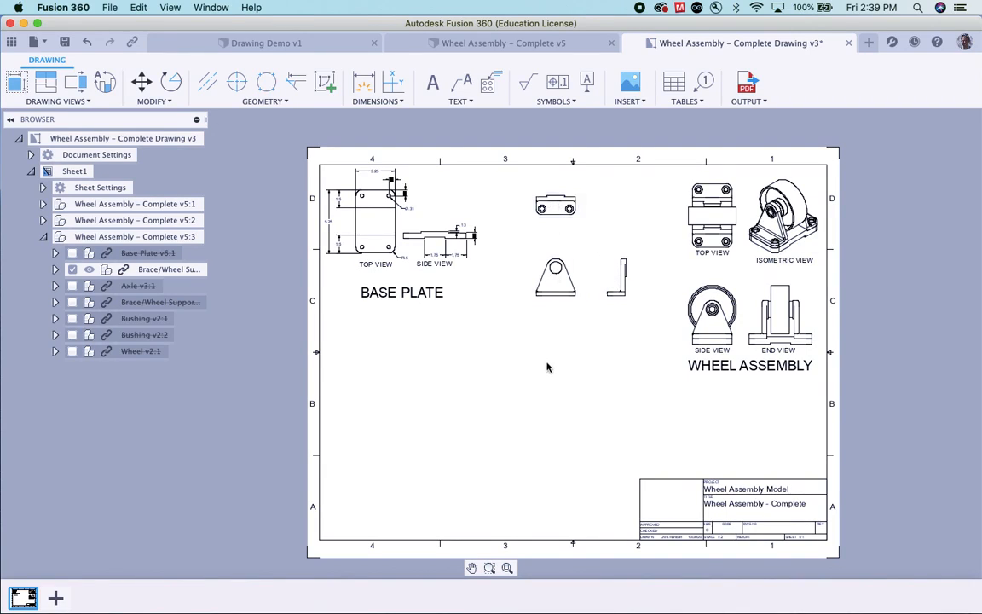
{"action": "left_click", "coordinate": [749, 83]}
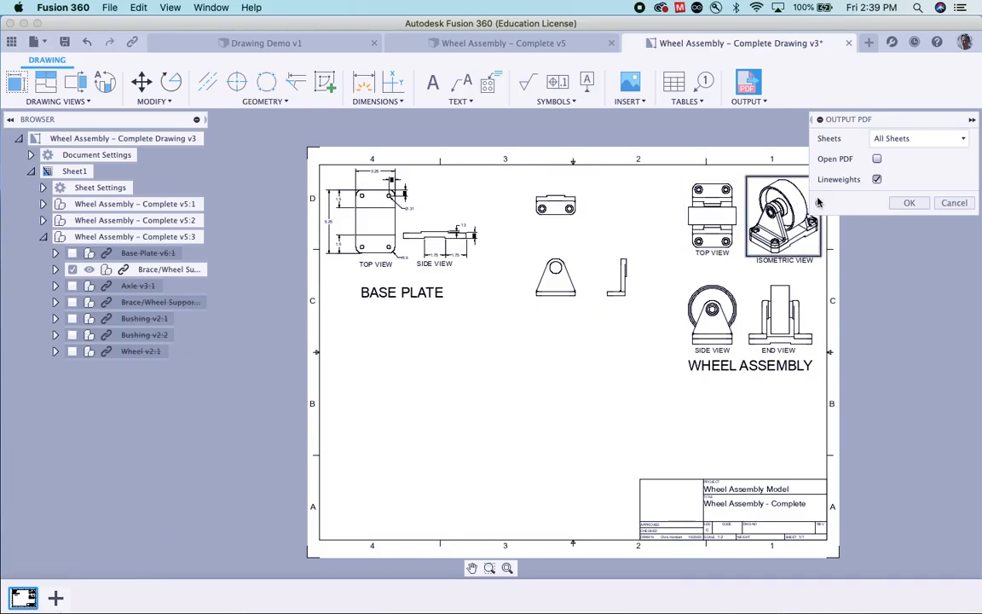
{"action": "left_click", "coordinate": [909, 204]}
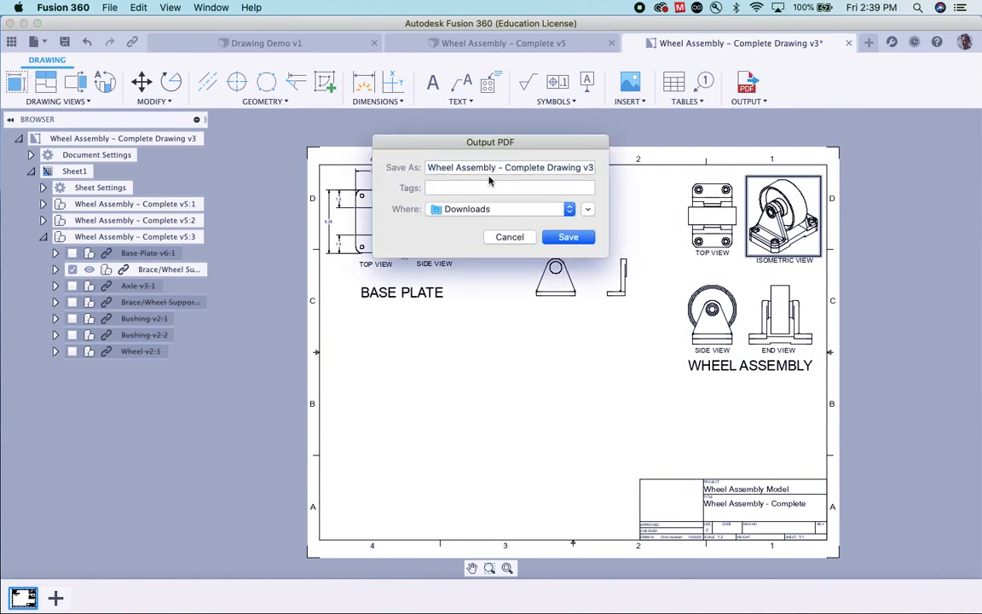
{"action": "left_click", "coordinate": [572, 210]}
{"action": "left_click", "coordinate": [570, 210]}
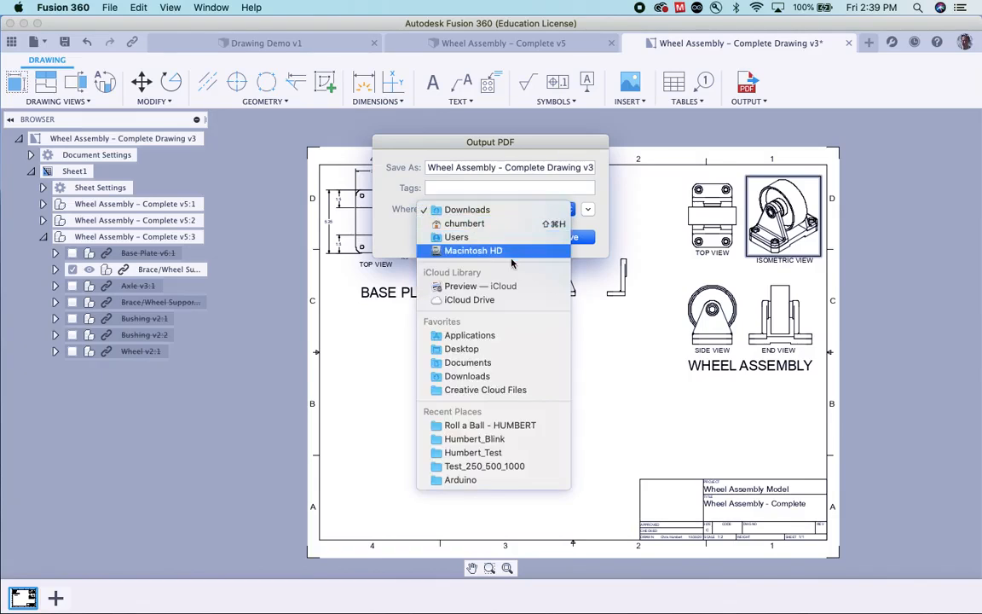
{"action": "left_click", "coordinate": [475, 352]}
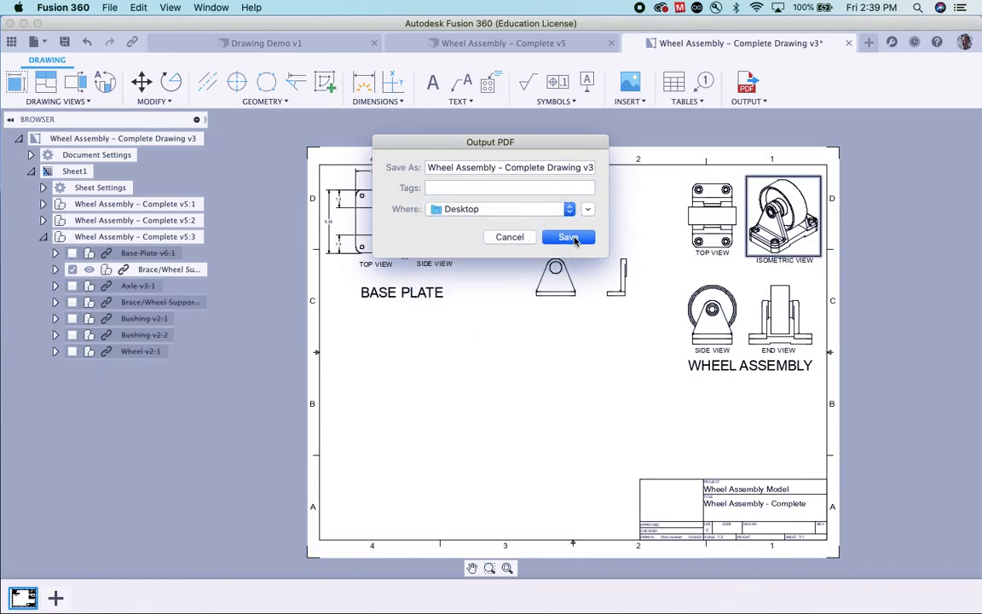
{"action": "left_click", "coordinate": [568, 237]}
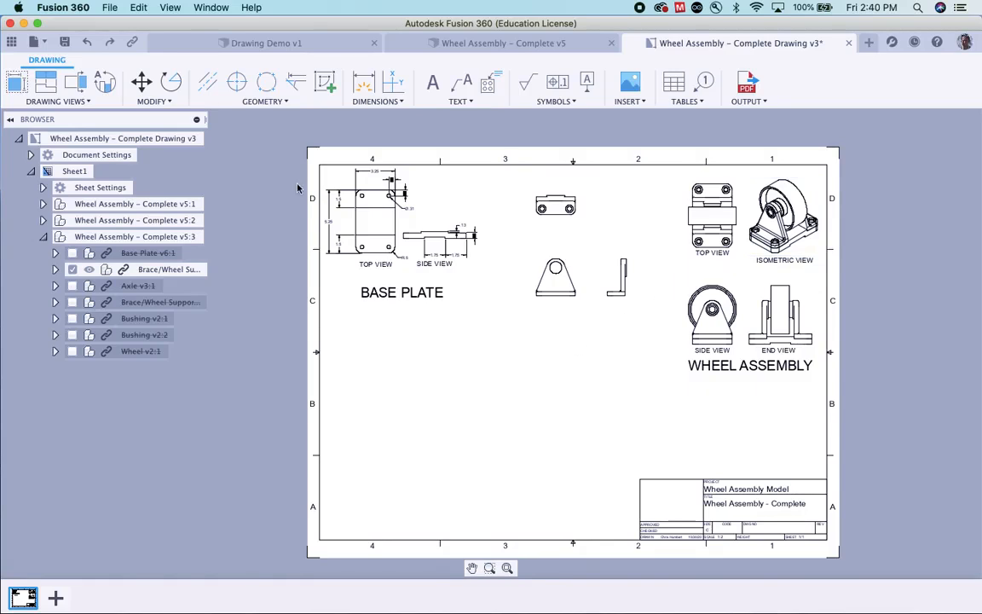
Open the exported Wheel Assembly PDF from the desktop in Acrobat Pro DC and examine the drawing sheet
{"action": "left_click", "coordinate": [23, 23]}
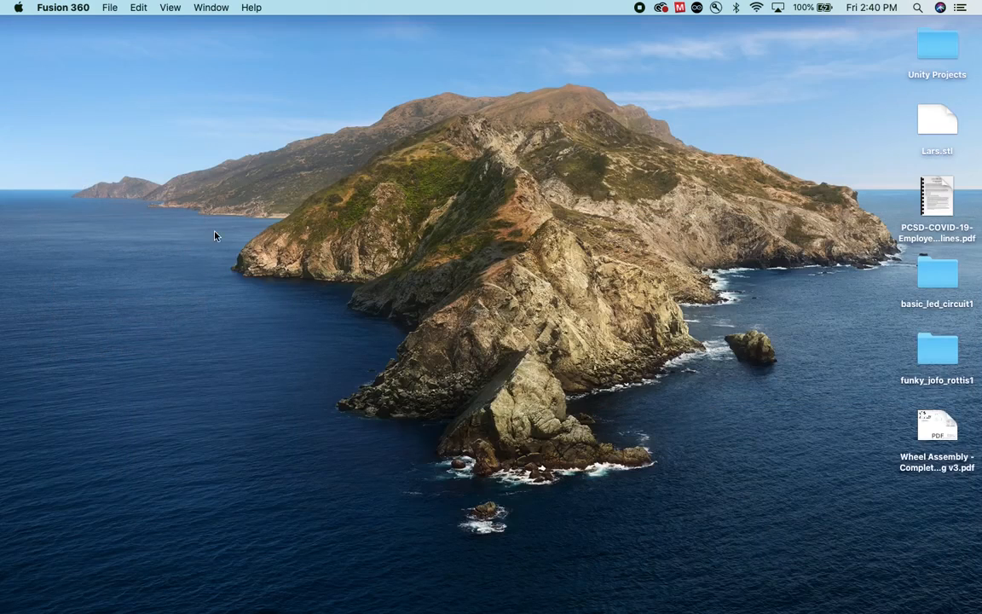
{"action": "left_click_drag", "start_coordinate": [936, 426], "coordinate": [688, 274]}
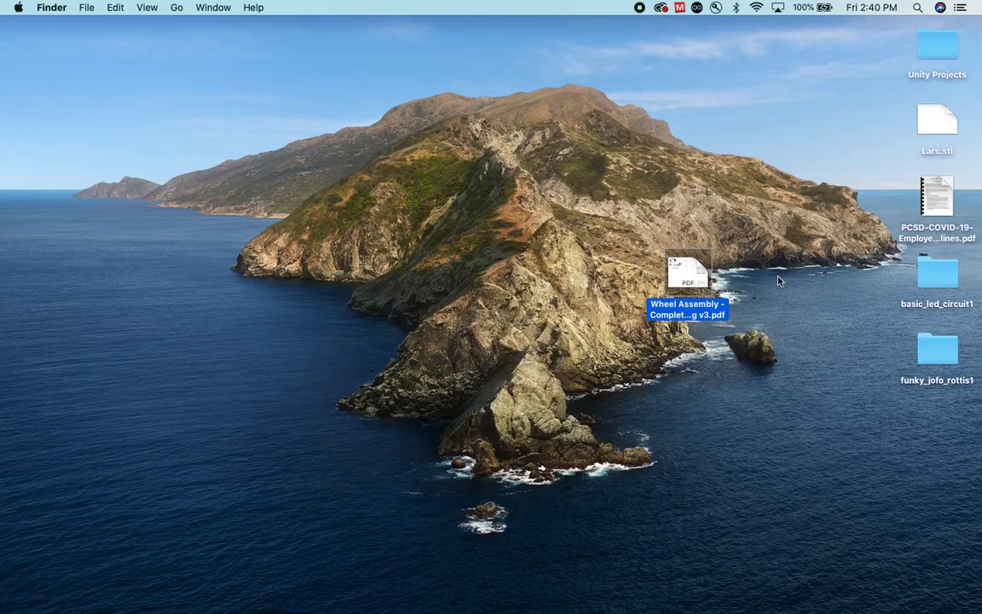
{"action": "double_click", "coordinate": [692, 260]}
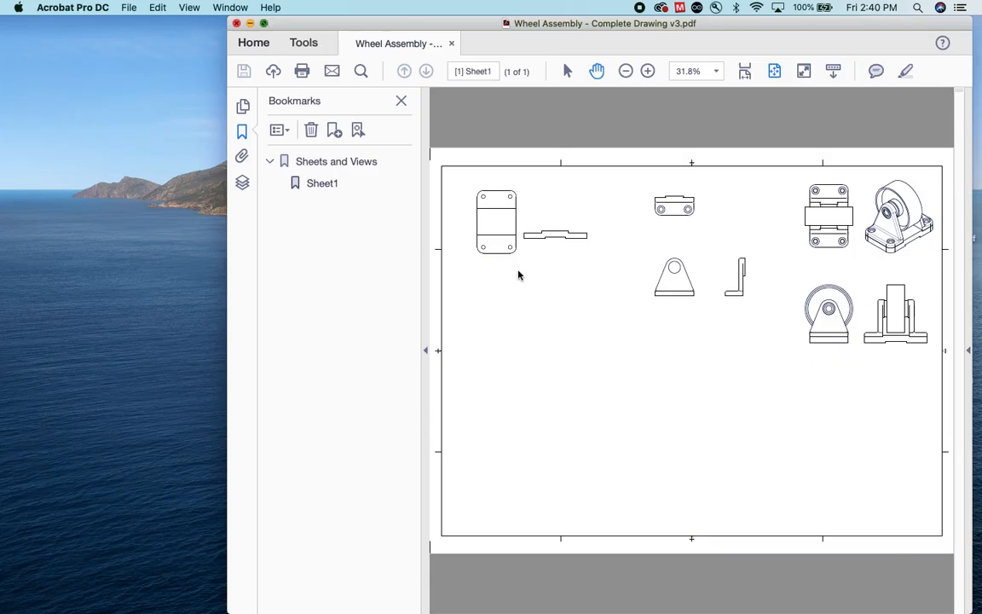
{"action": "key", "text": "super+w"}
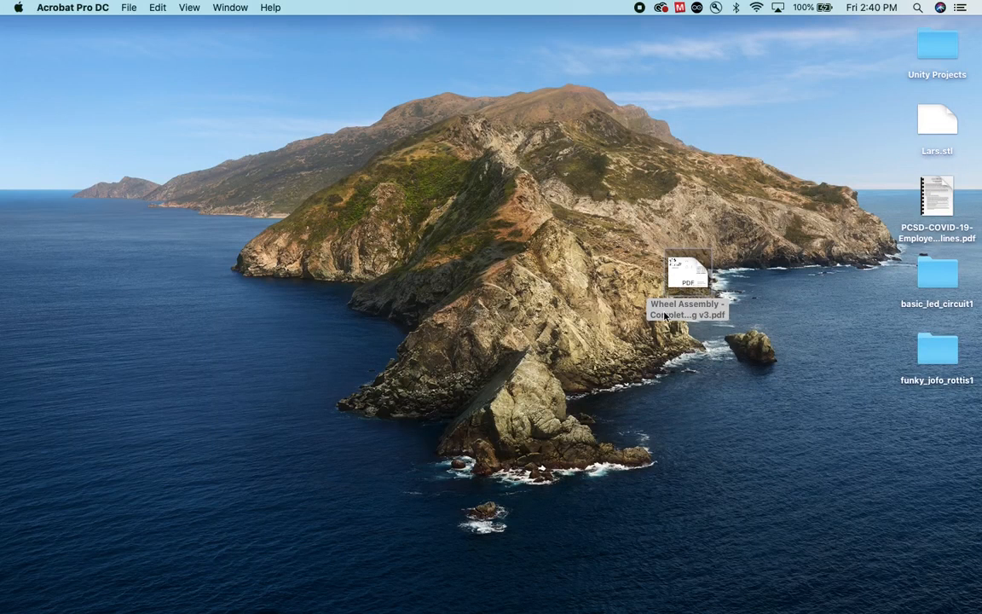
{"action": "double_click", "coordinate": [687, 271]}
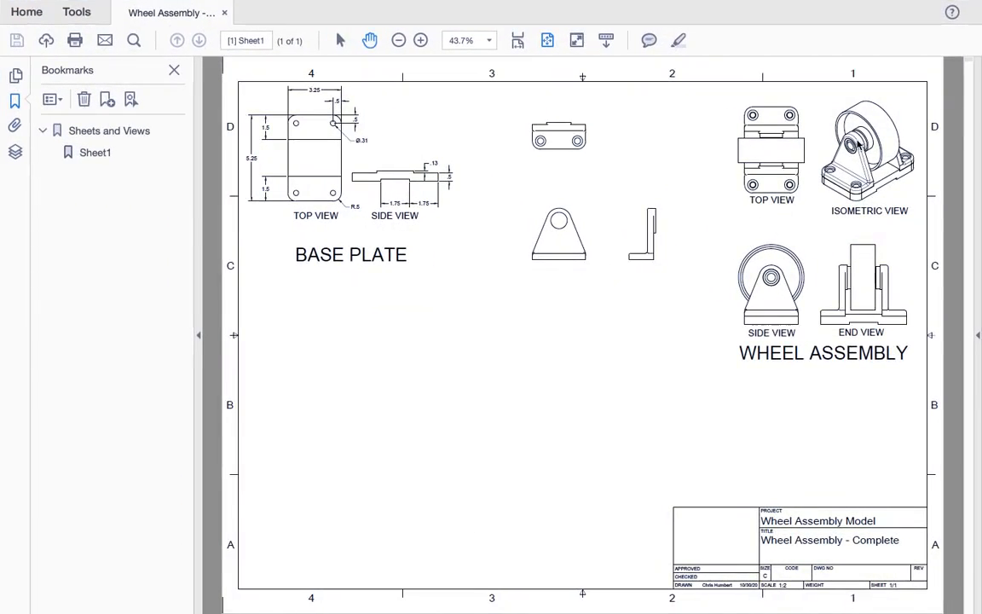